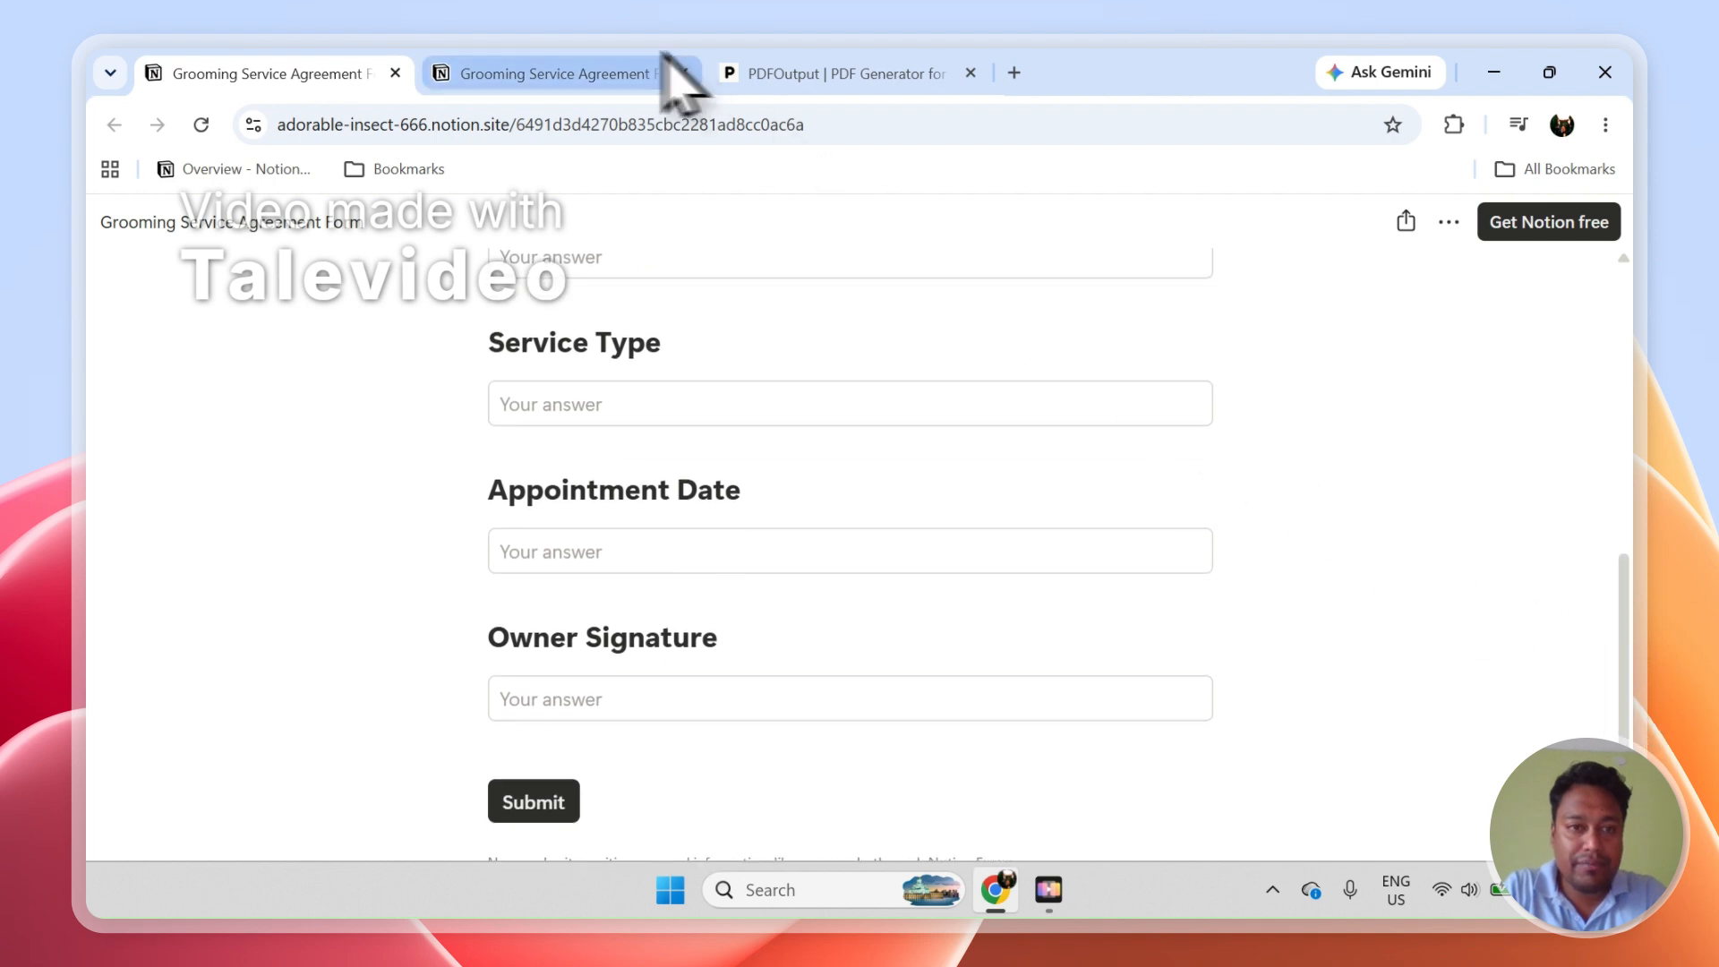
Examine the Entry-1 to Entry-3 rows in the Grooming Service Agreement Form responses database, ticking each row and clearing the selection.
click(452, 75)
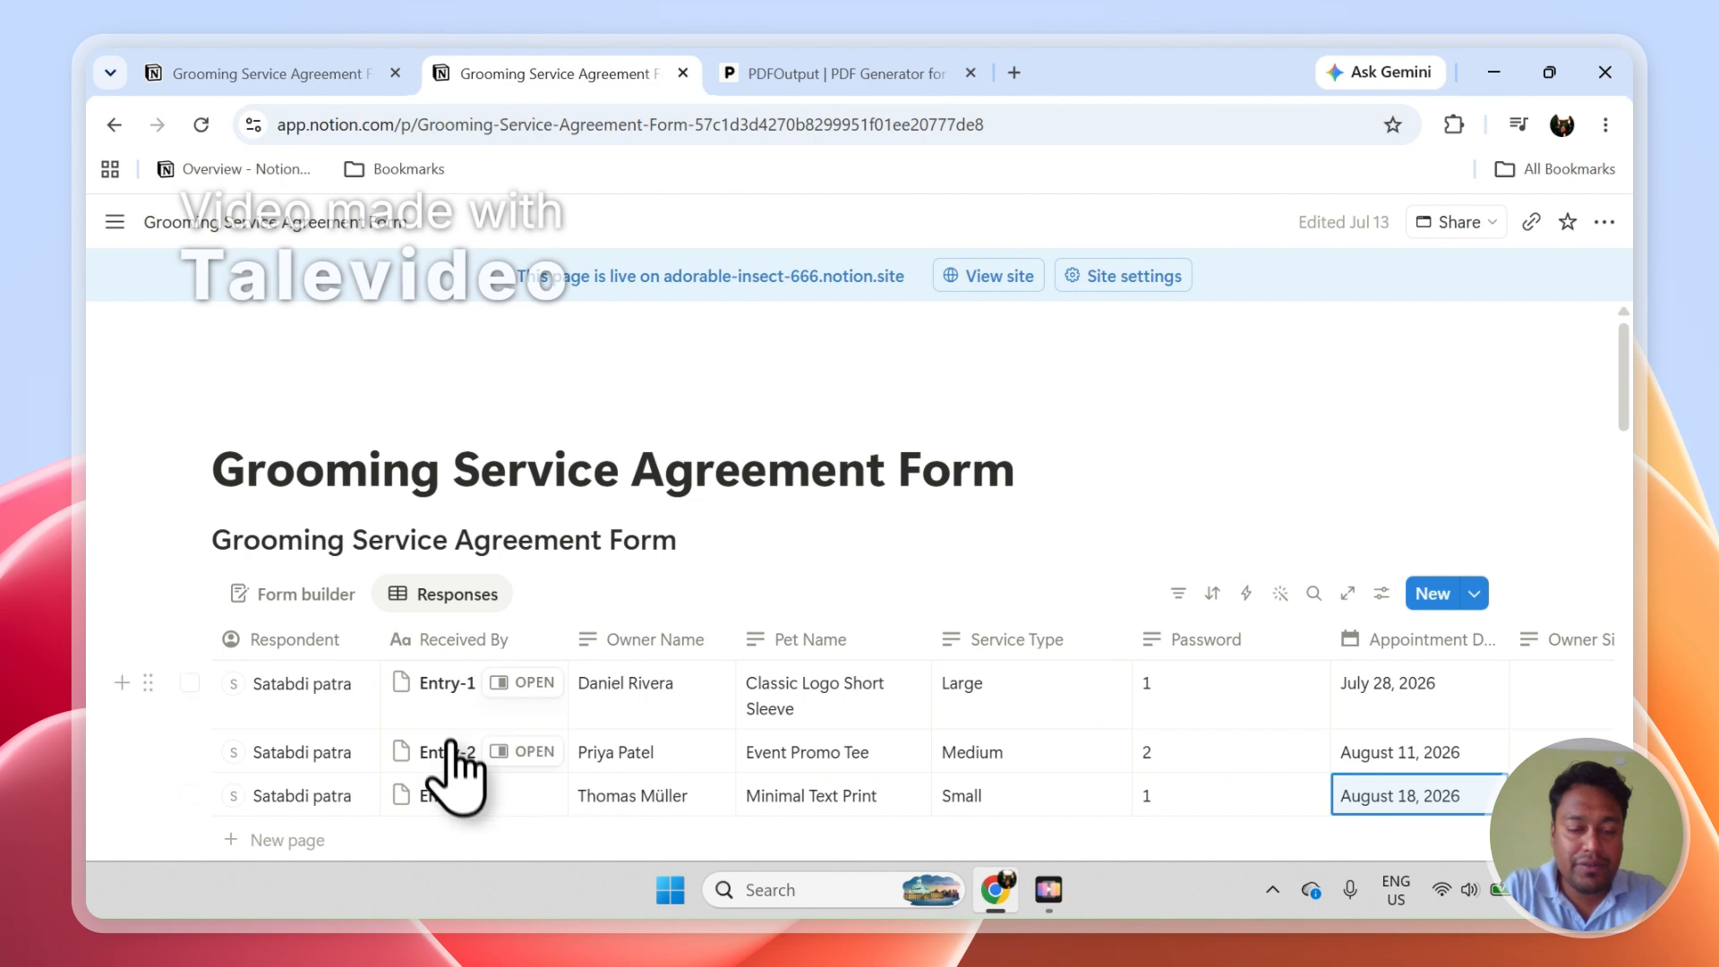
click(190, 684)
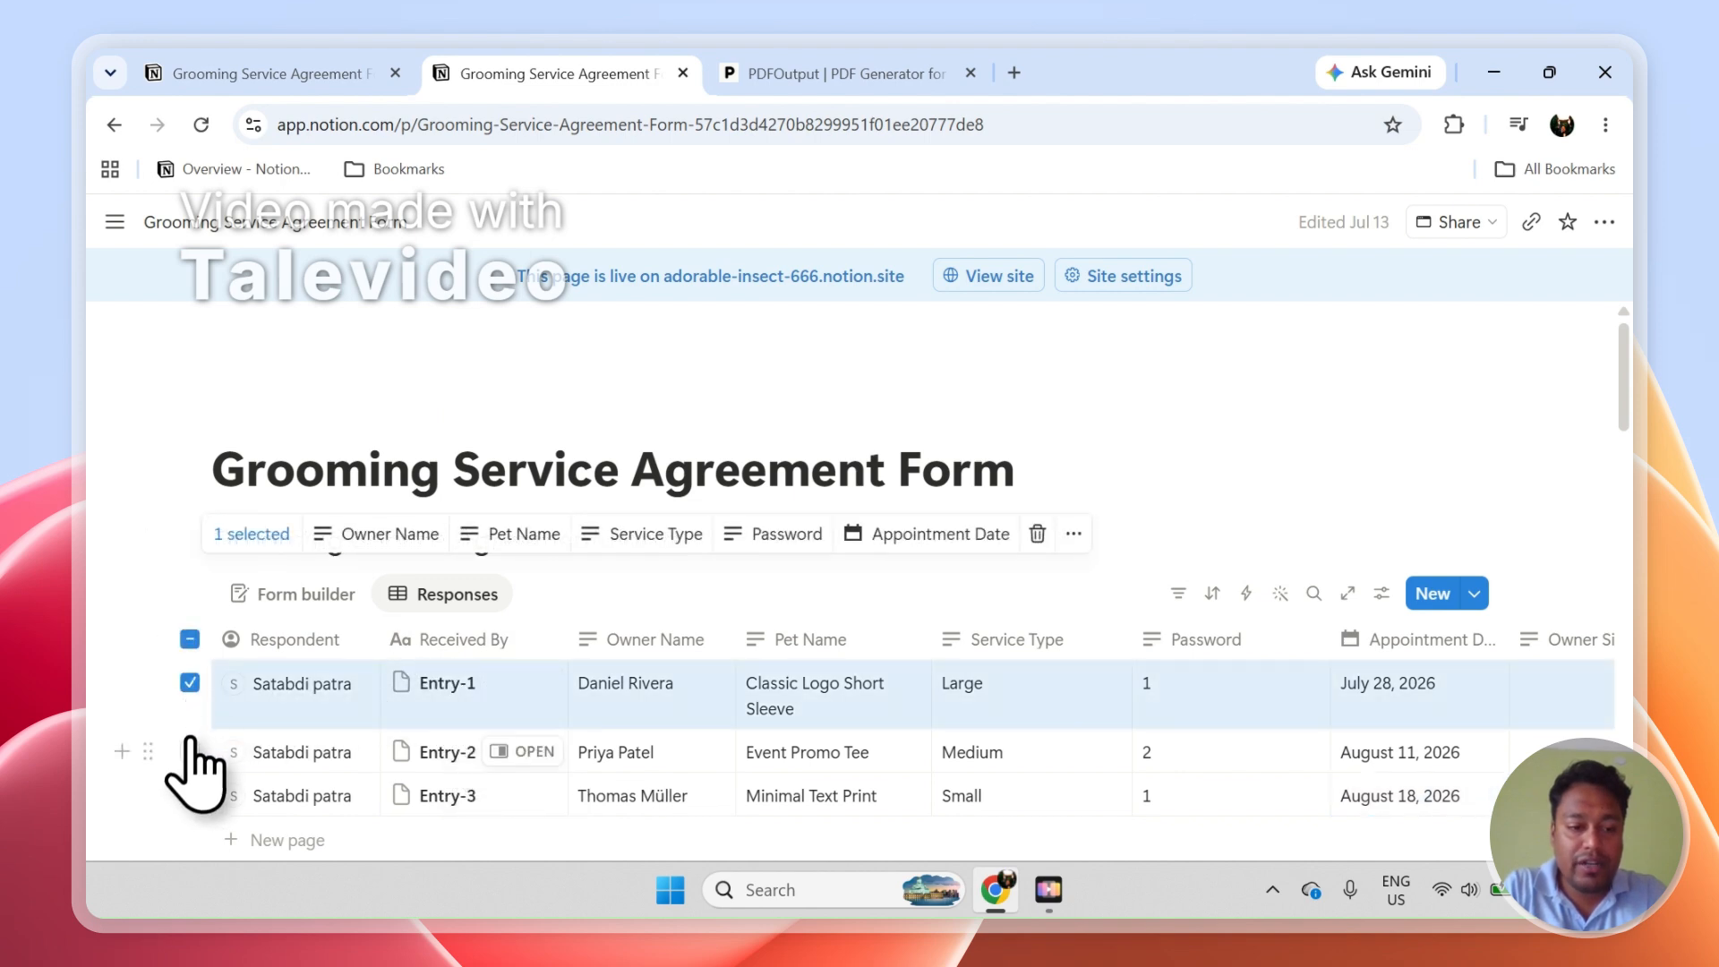
click(190, 794)
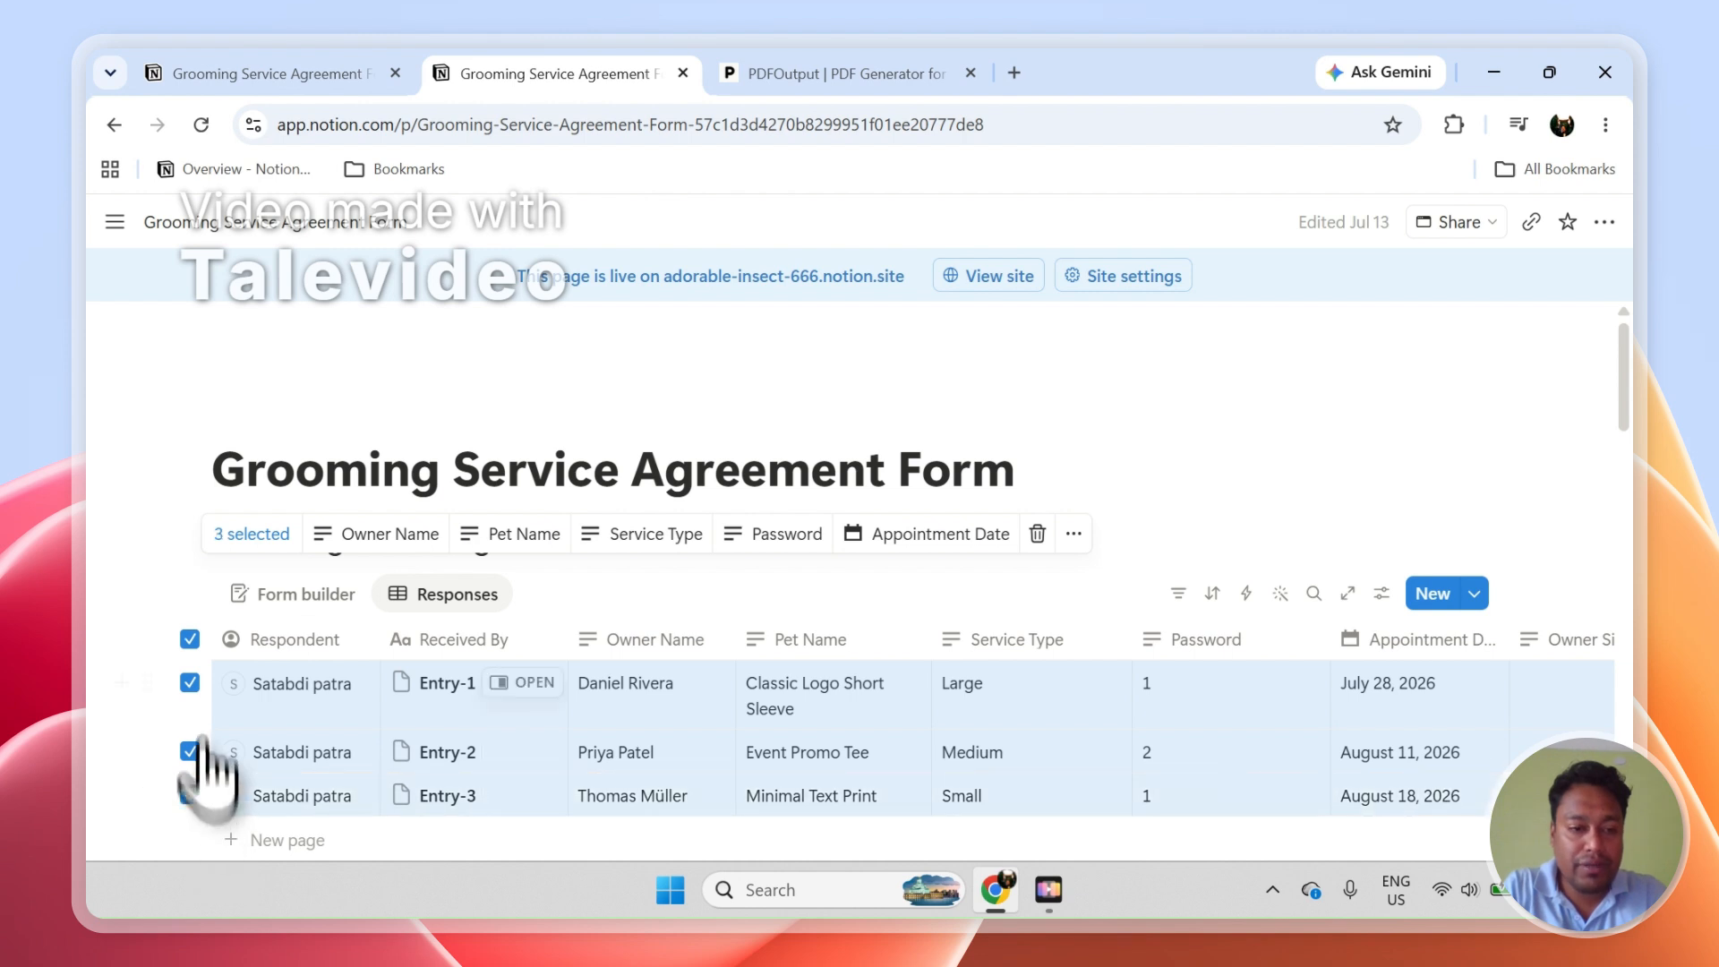
click(190, 639)
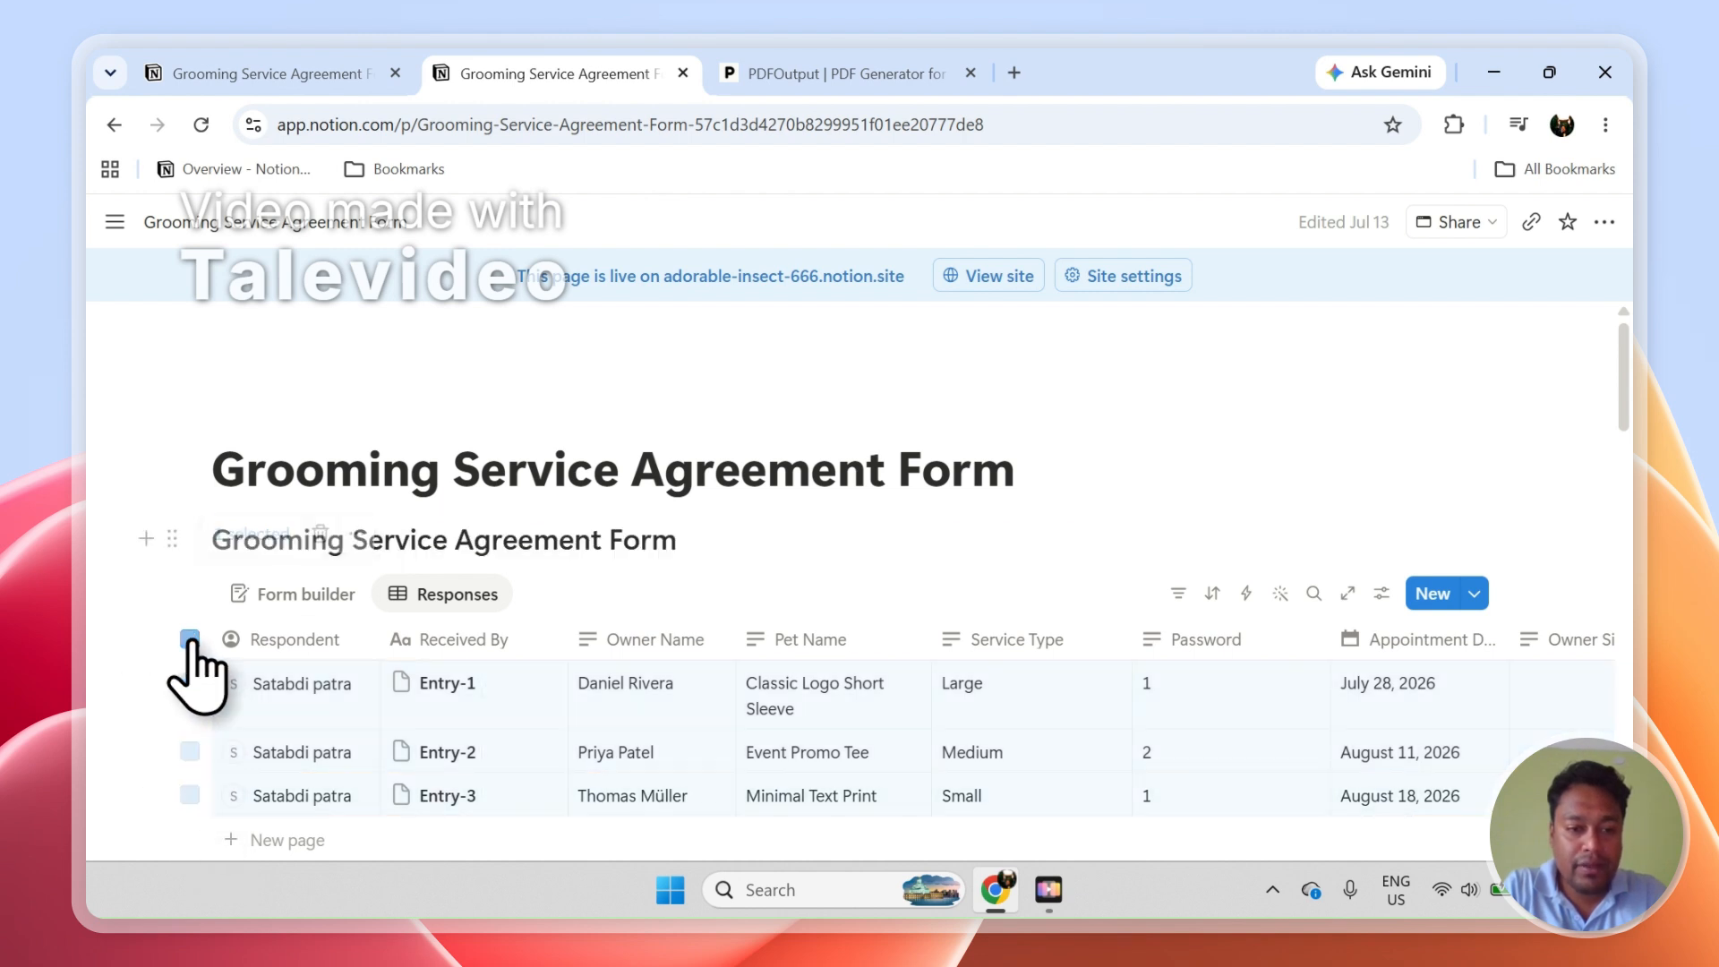
click(190, 683)
click(190, 752)
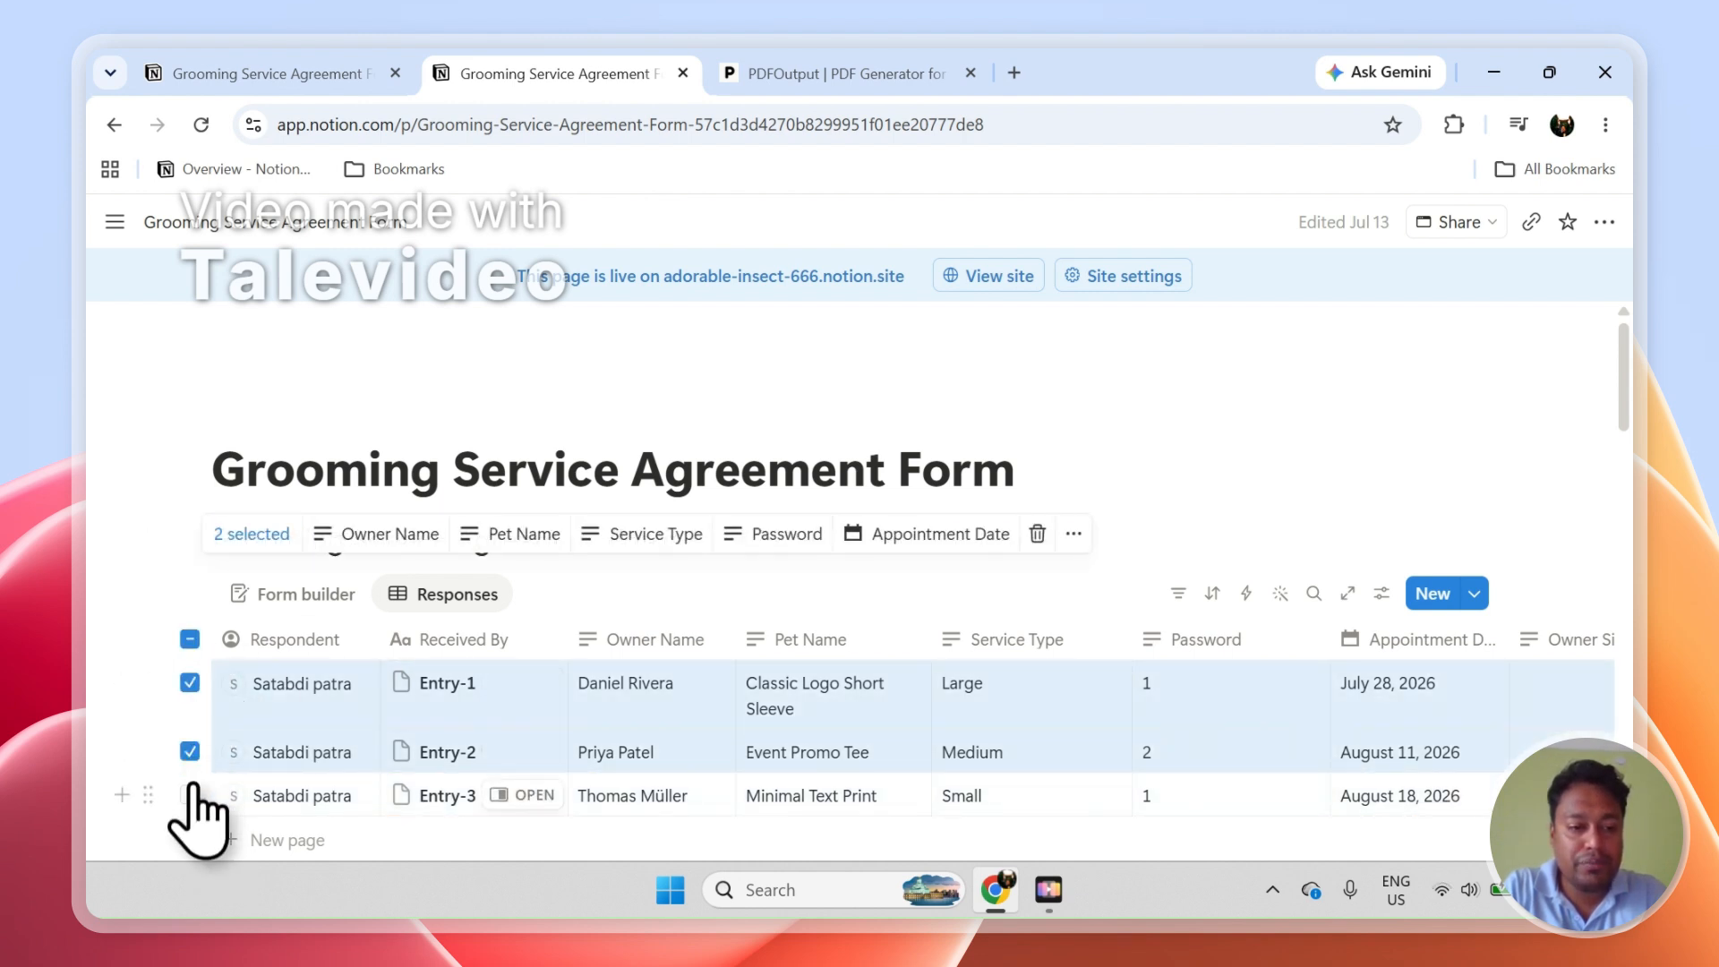
click(189, 794)
click(190, 639)
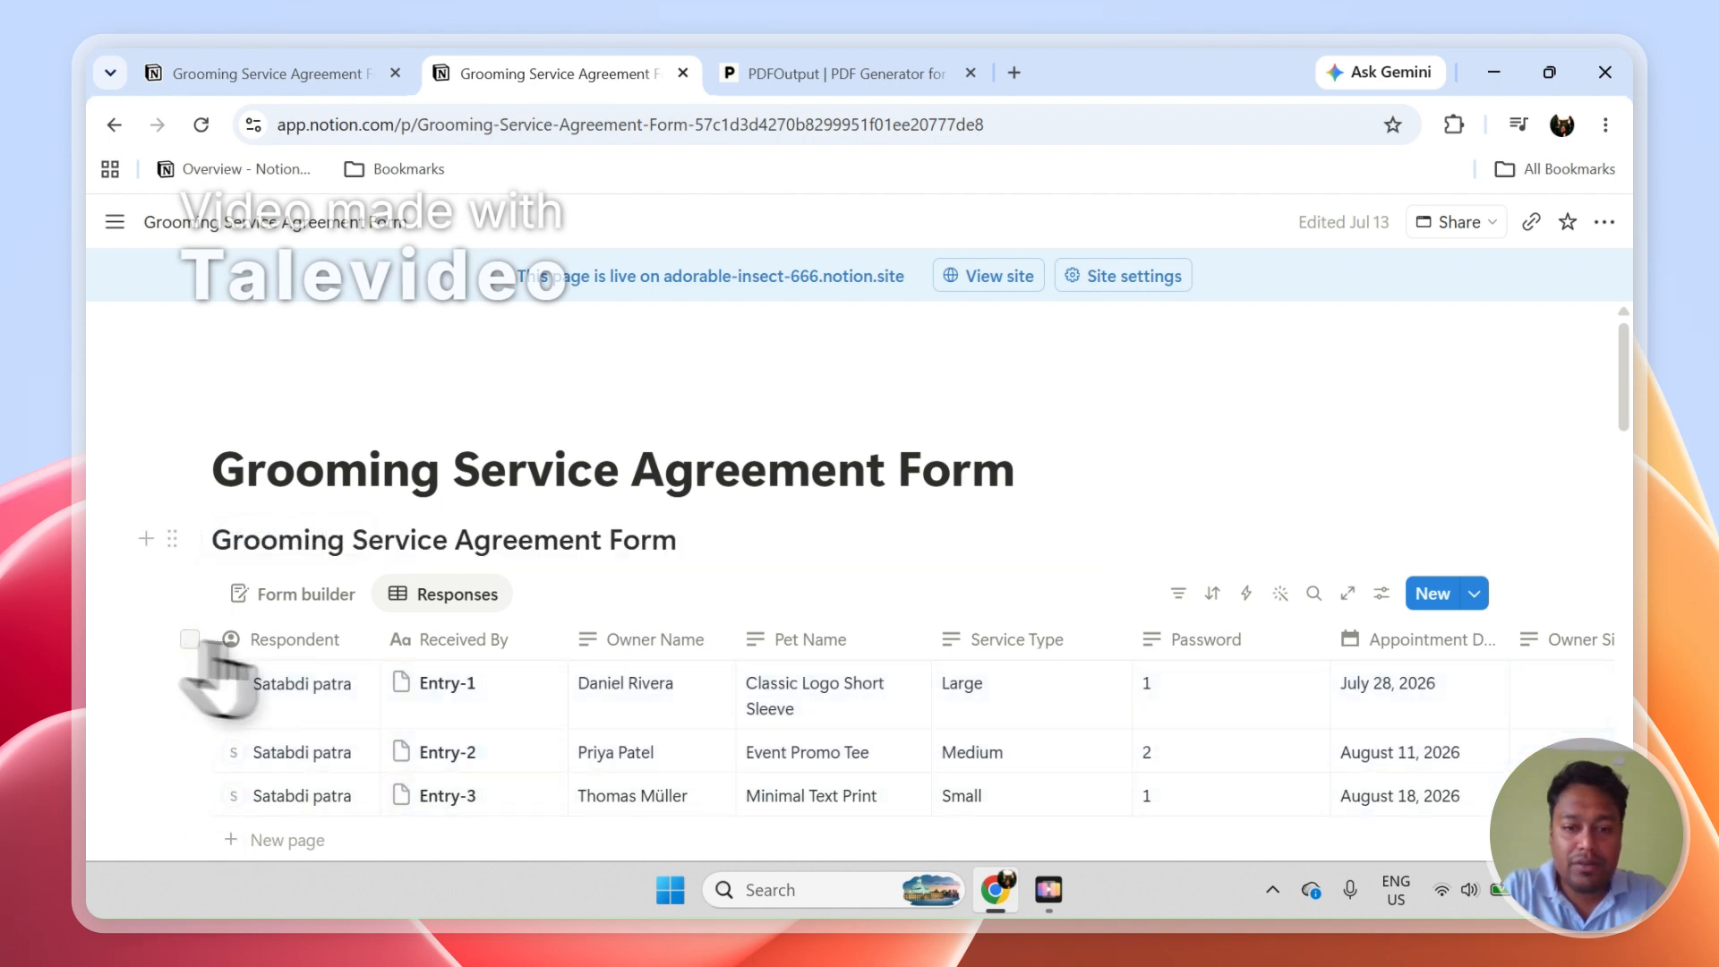
Switch to the PDFOutput site and log in with the pdfoutput Google account, granting the requested access.
click(768, 65)
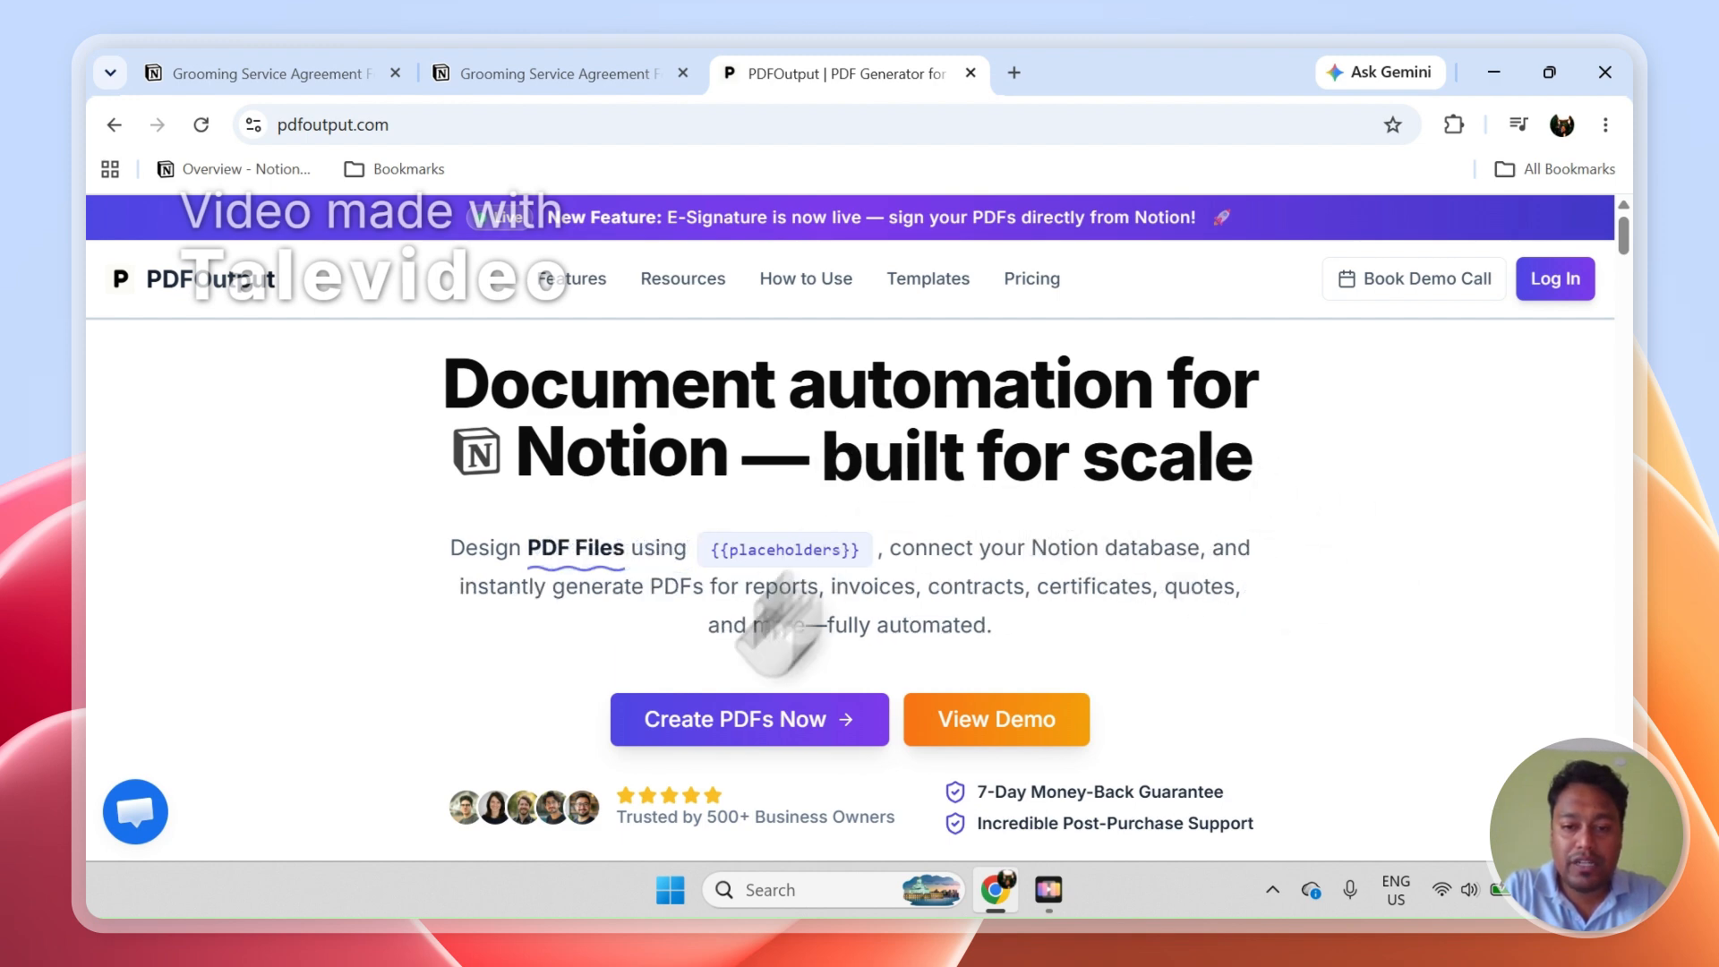
click(1547, 283)
click(1065, 587)
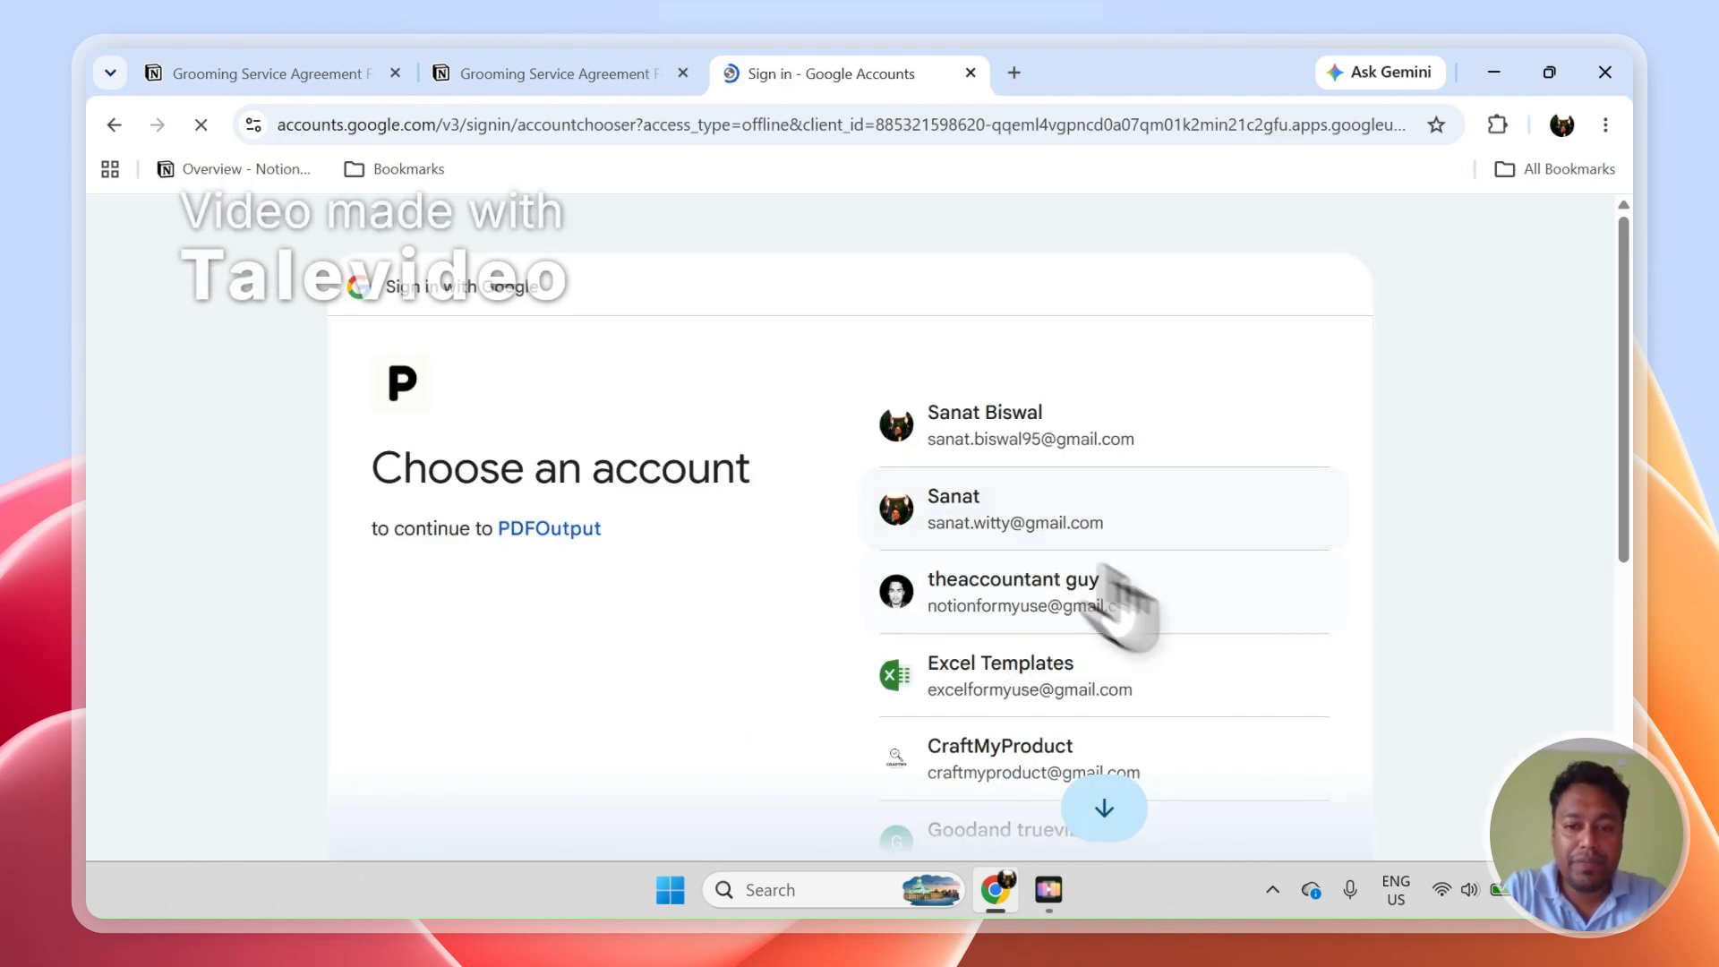
scroll(1526, 535, down, 5)
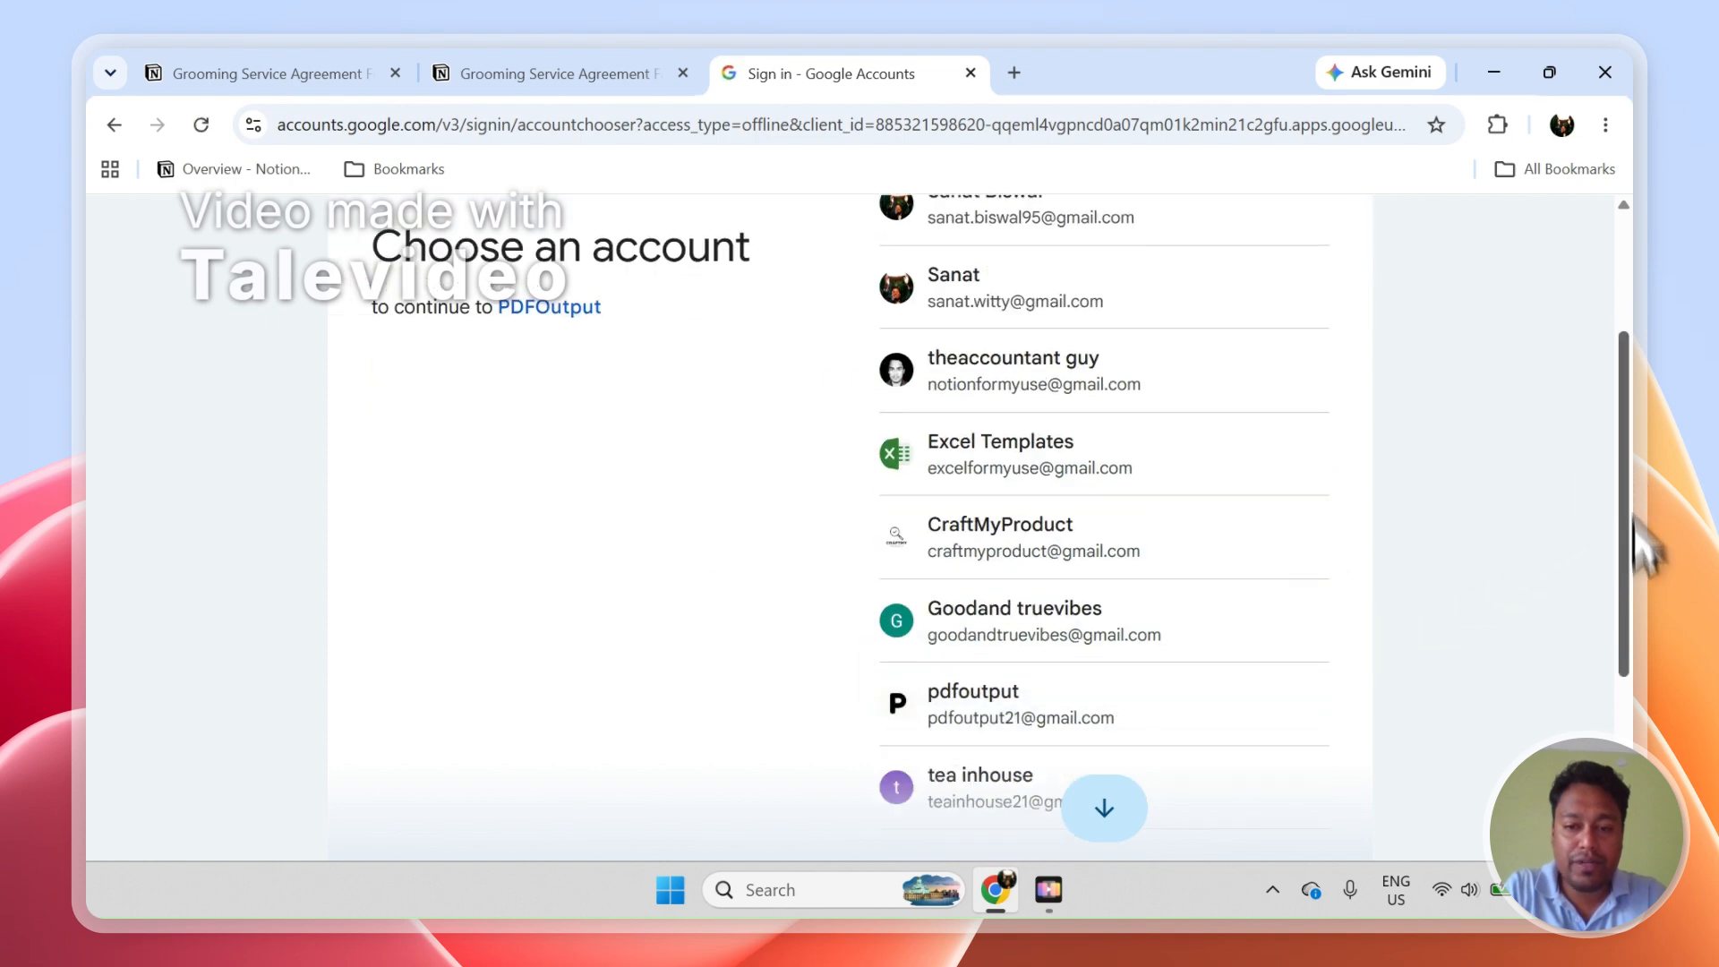
click(1189, 702)
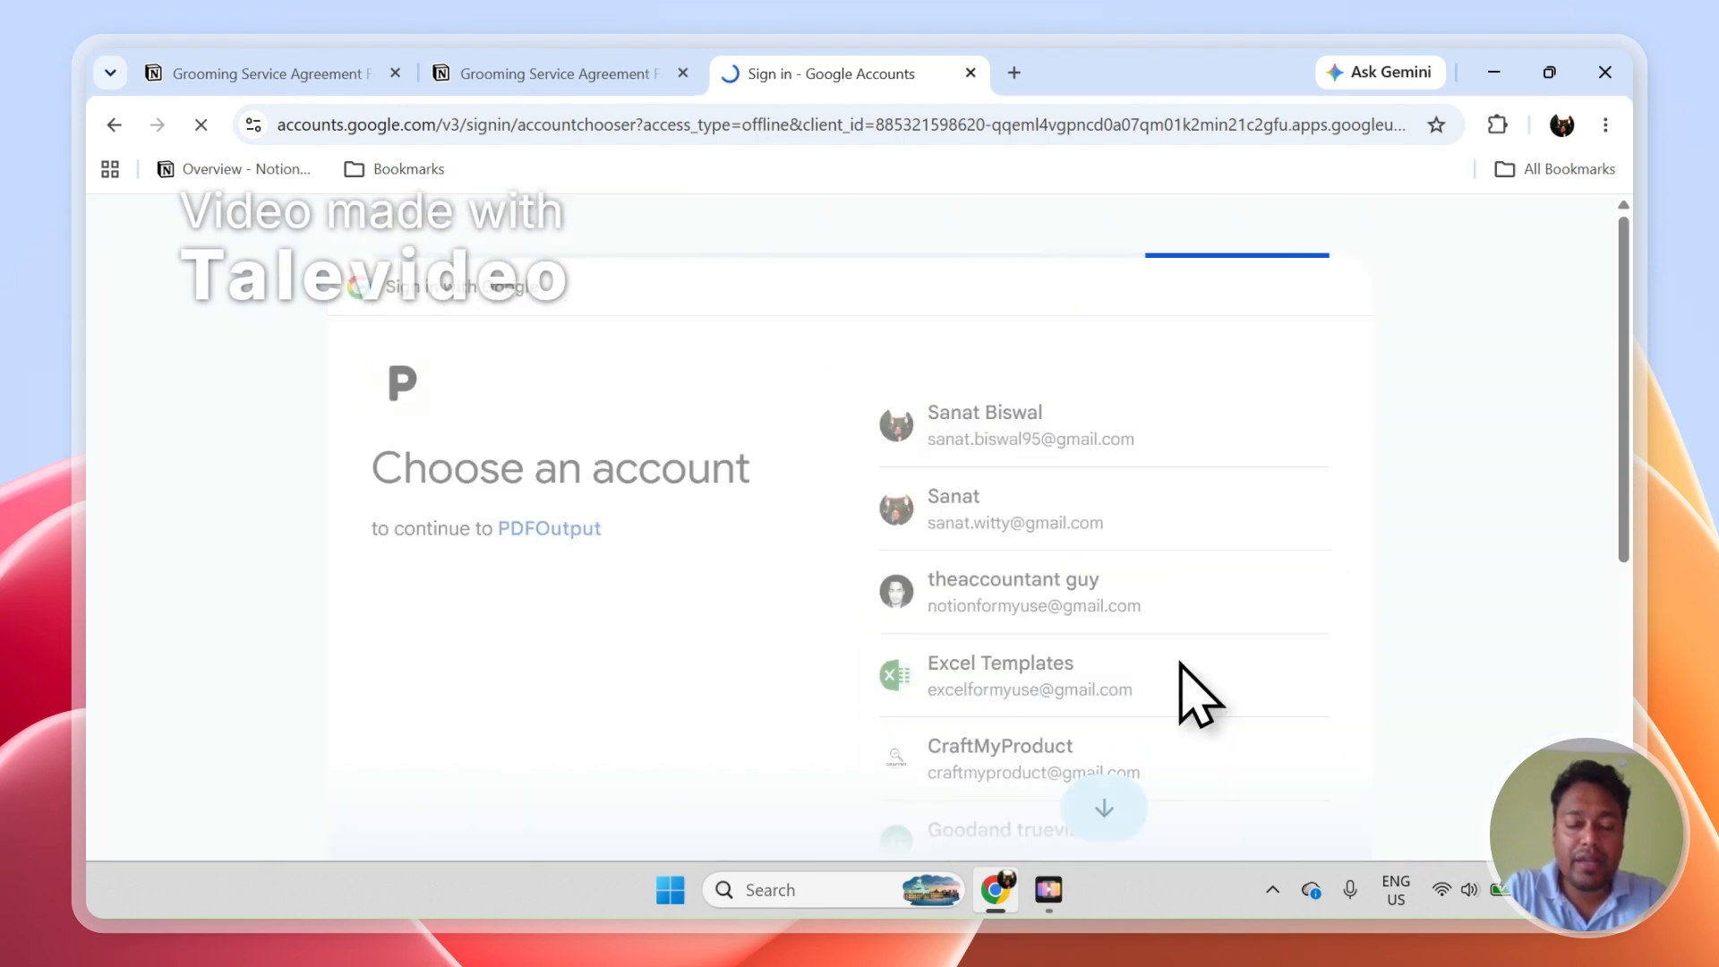
click(1179, 670)
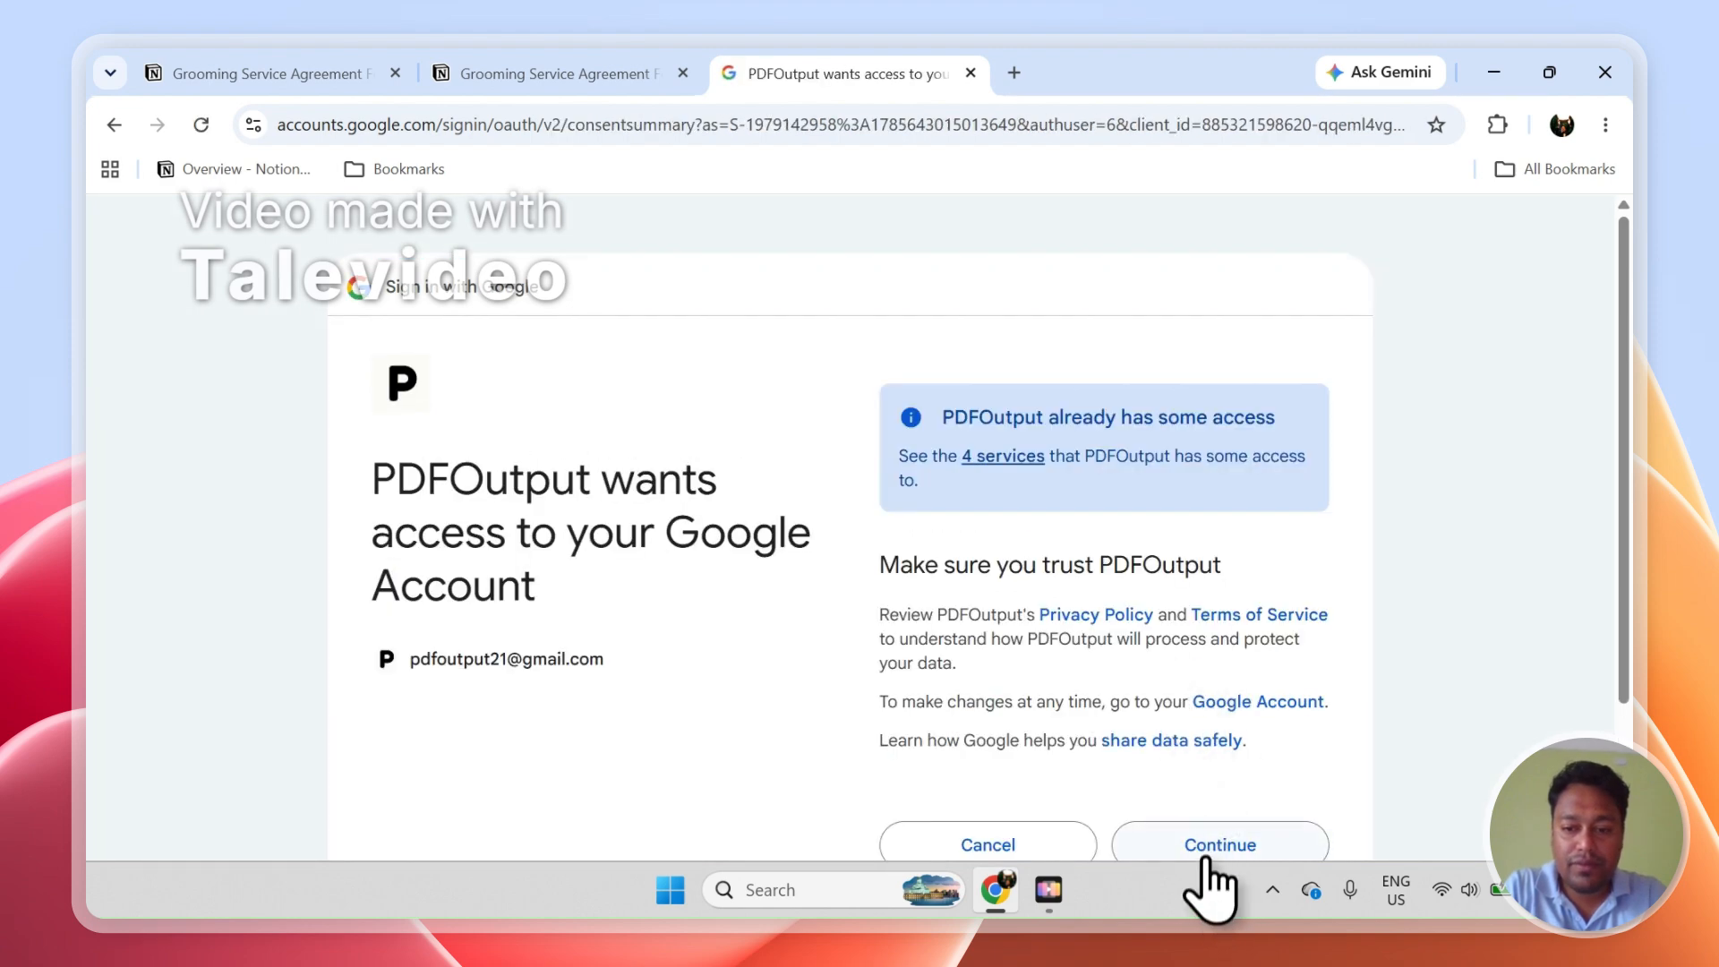
click(1203, 855)
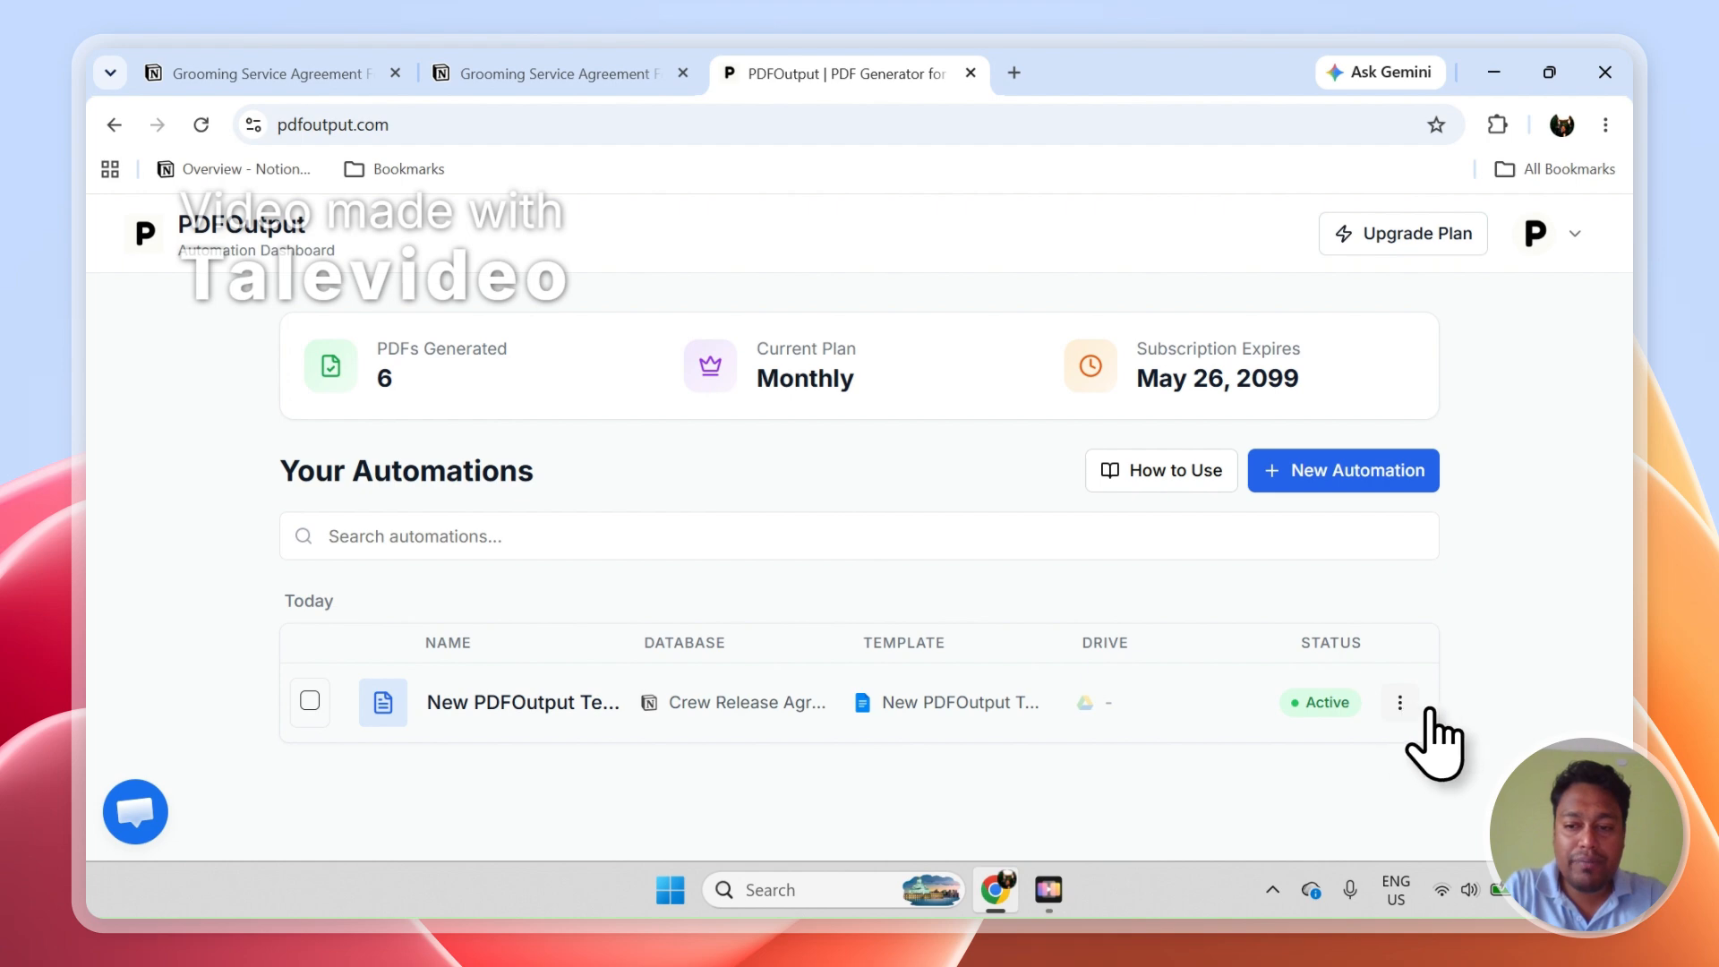
Delete the existing automation linked to the Crew Release Agreement database and dismiss the notification.
click(1410, 707)
click(1354, 658)
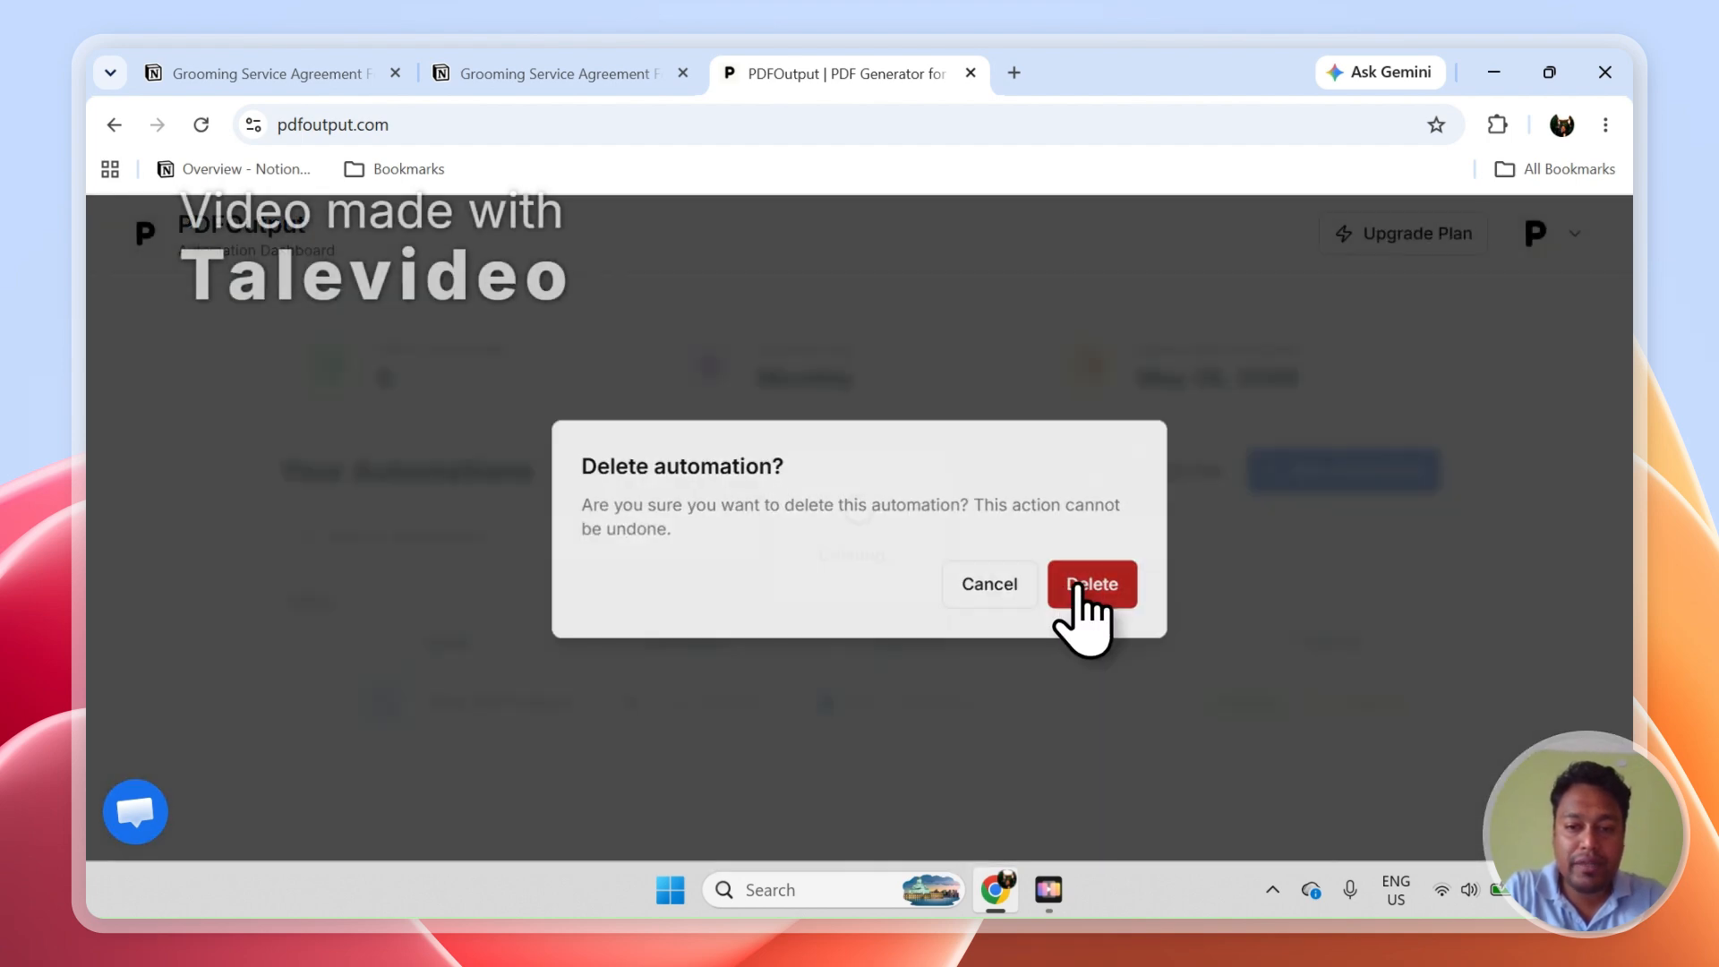
click(1082, 586)
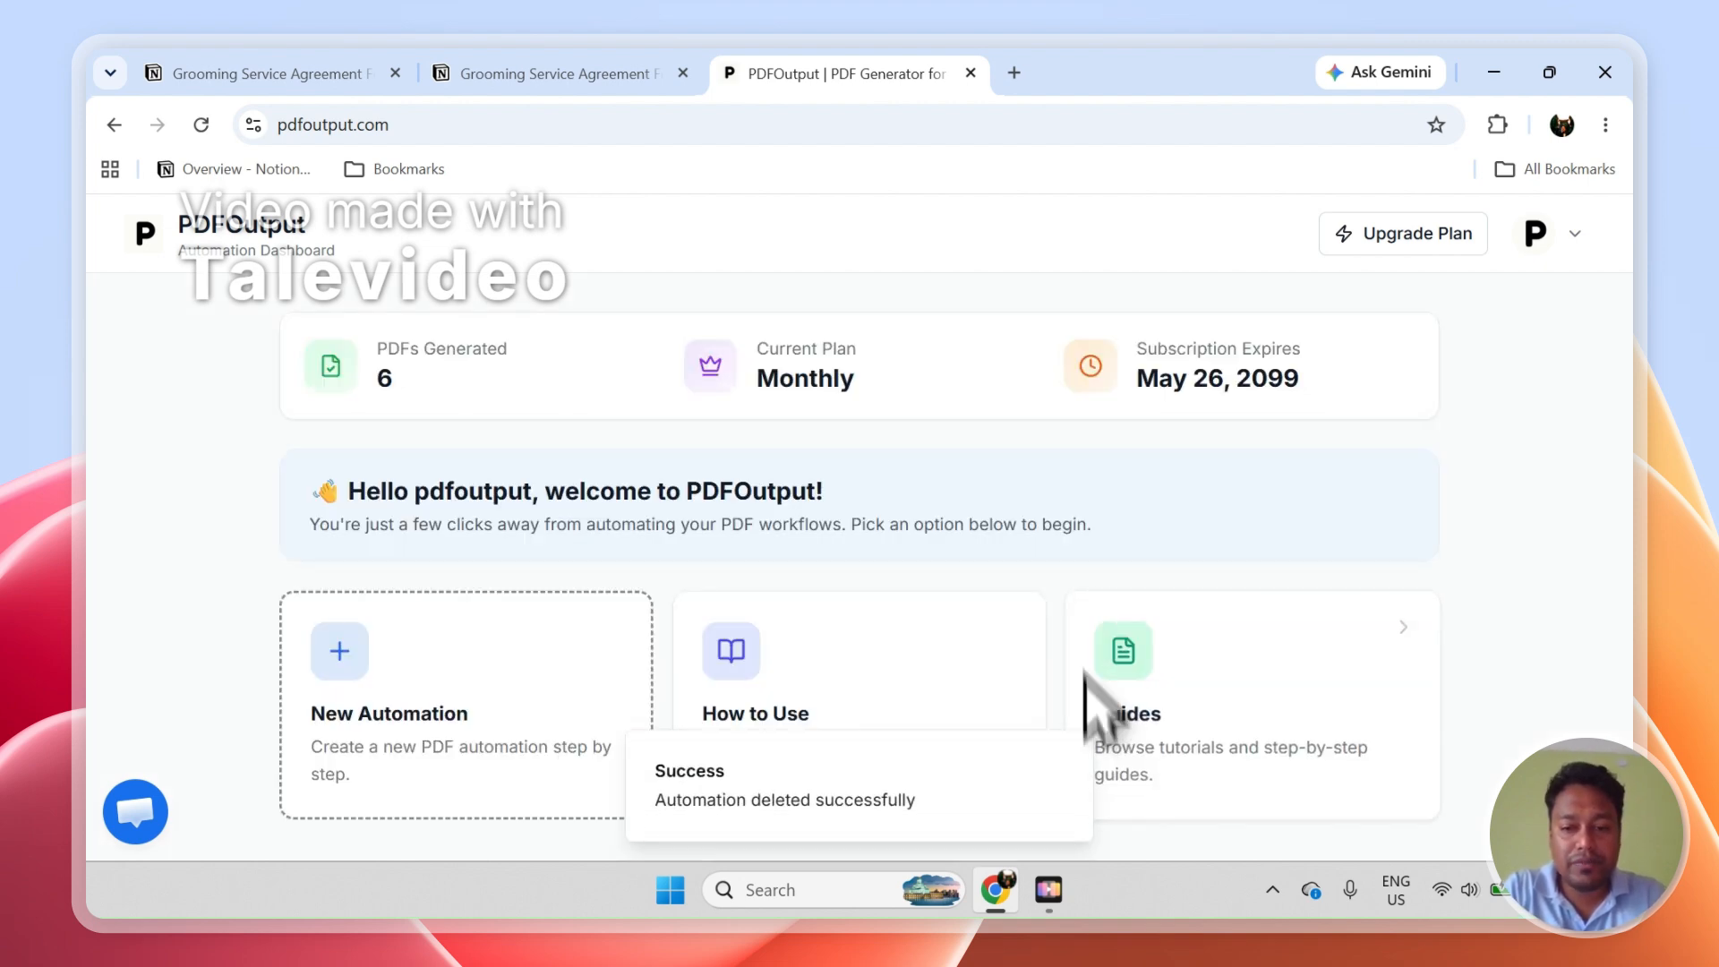
click(1069, 752)
Go to pdfoutput.com/setup, disconnect Notion, and return to the automation dashboard.
click(497, 135)
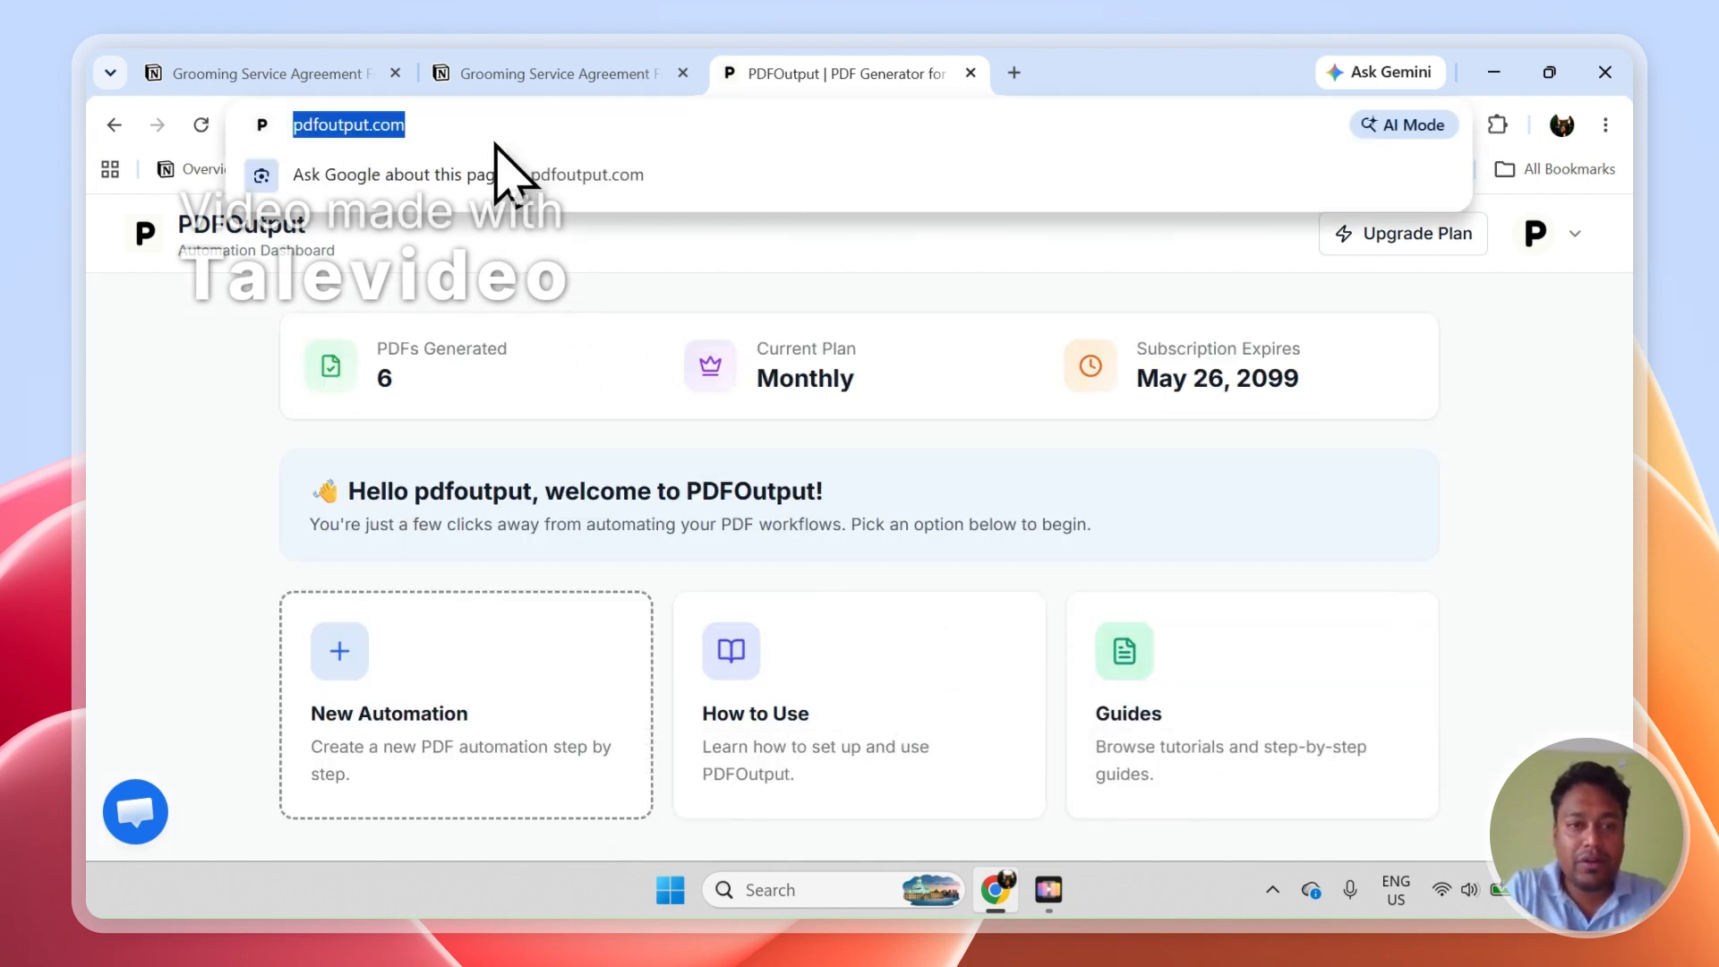
text(/set)
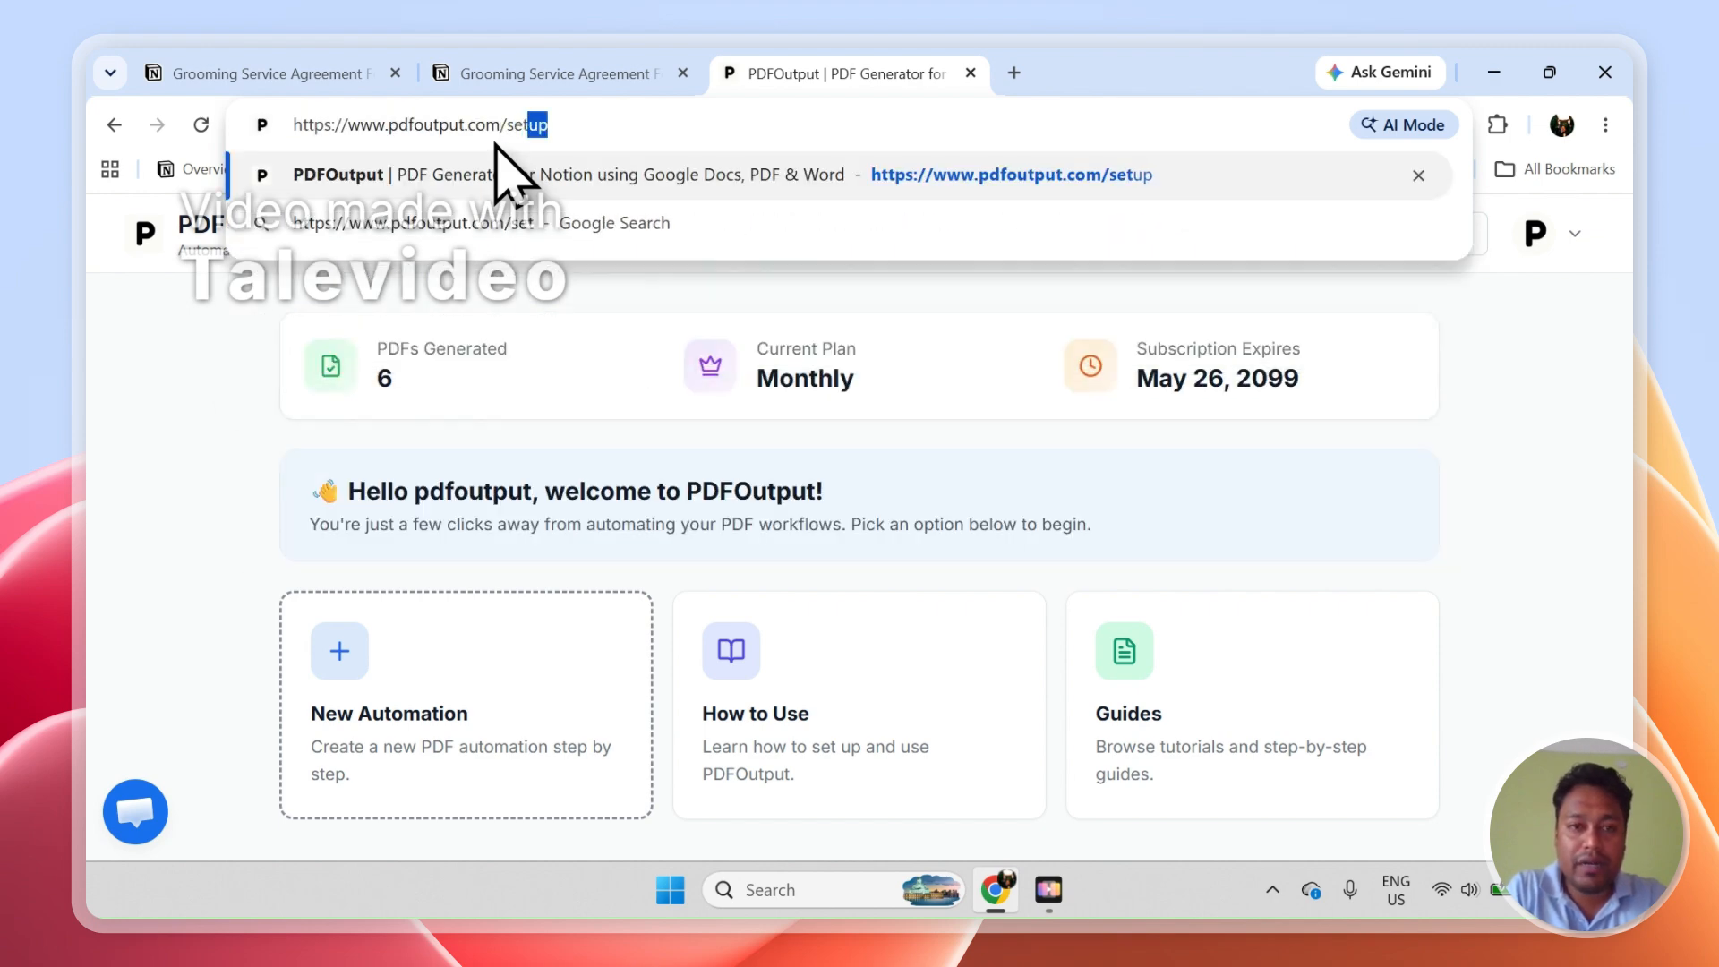
click(497, 172)
click(472, 558)
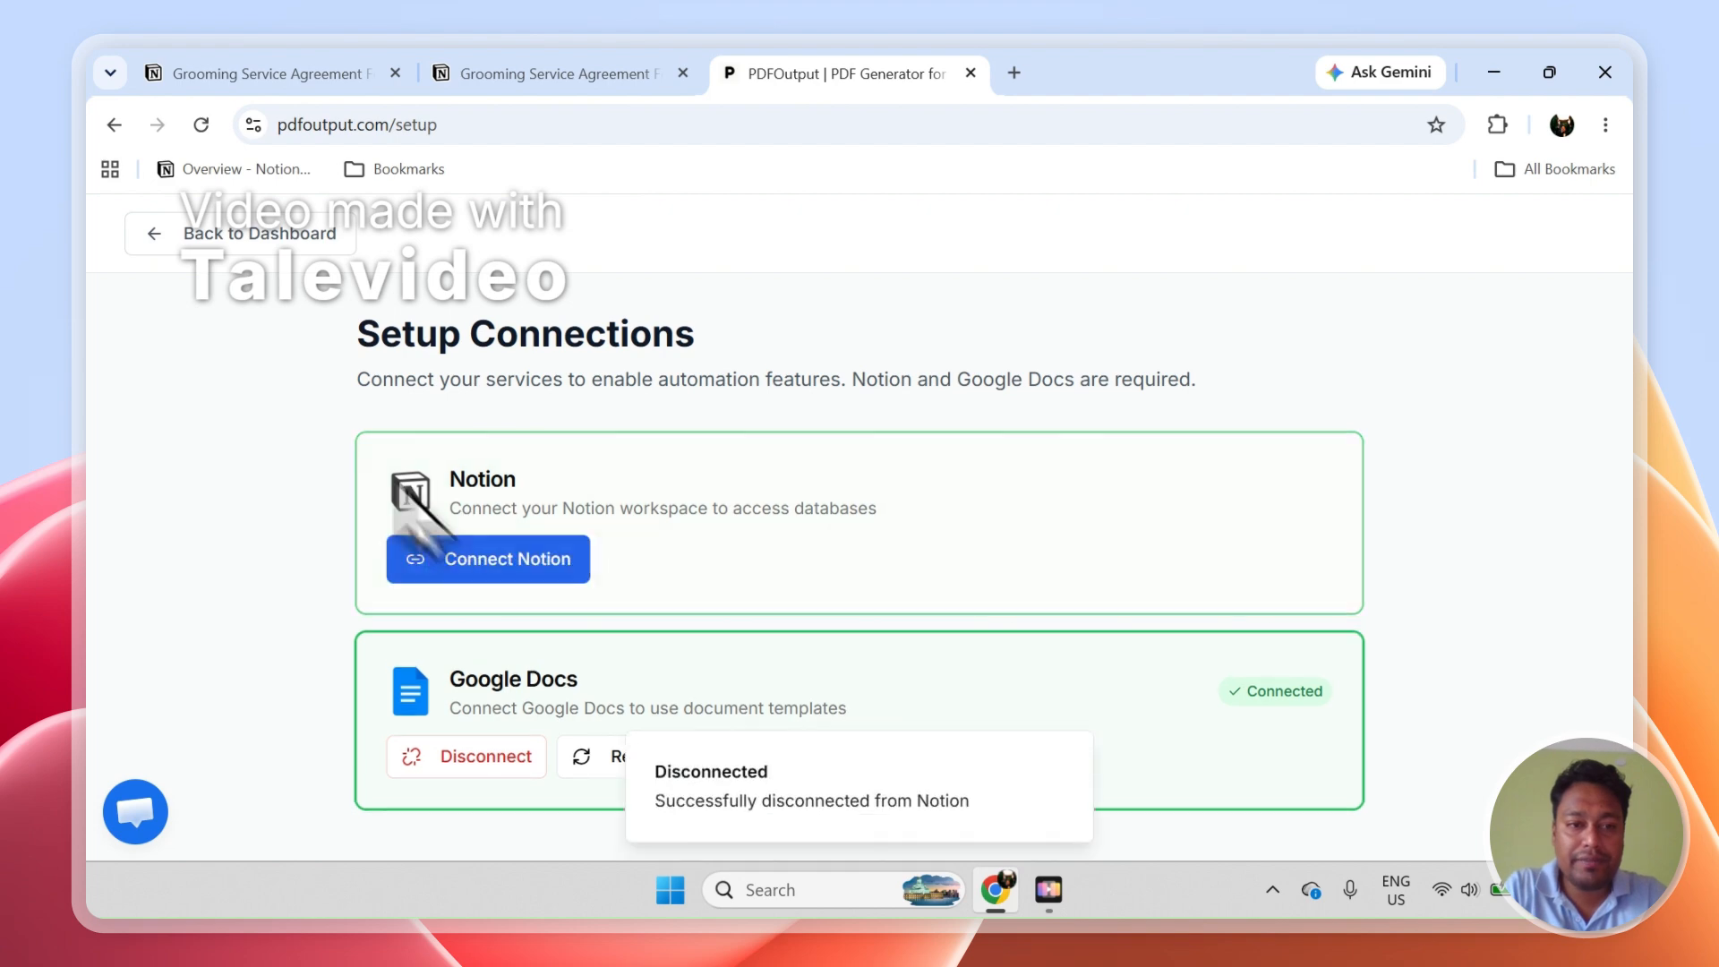
click(238, 235)
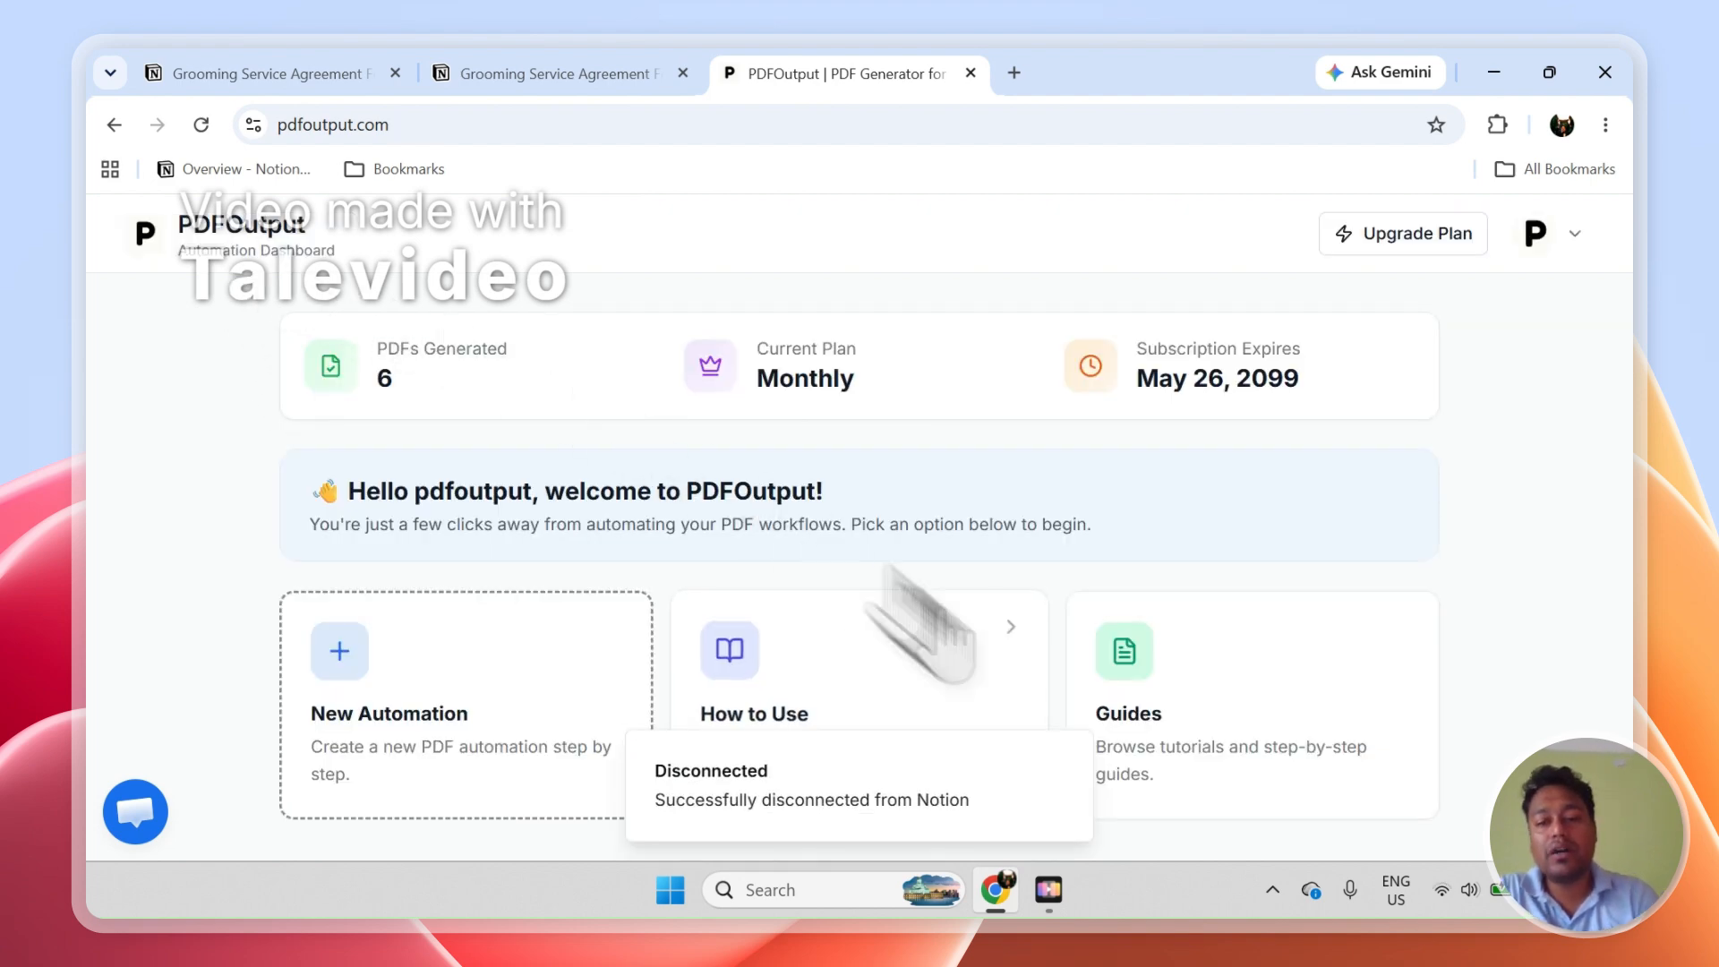
click(1073, 752)
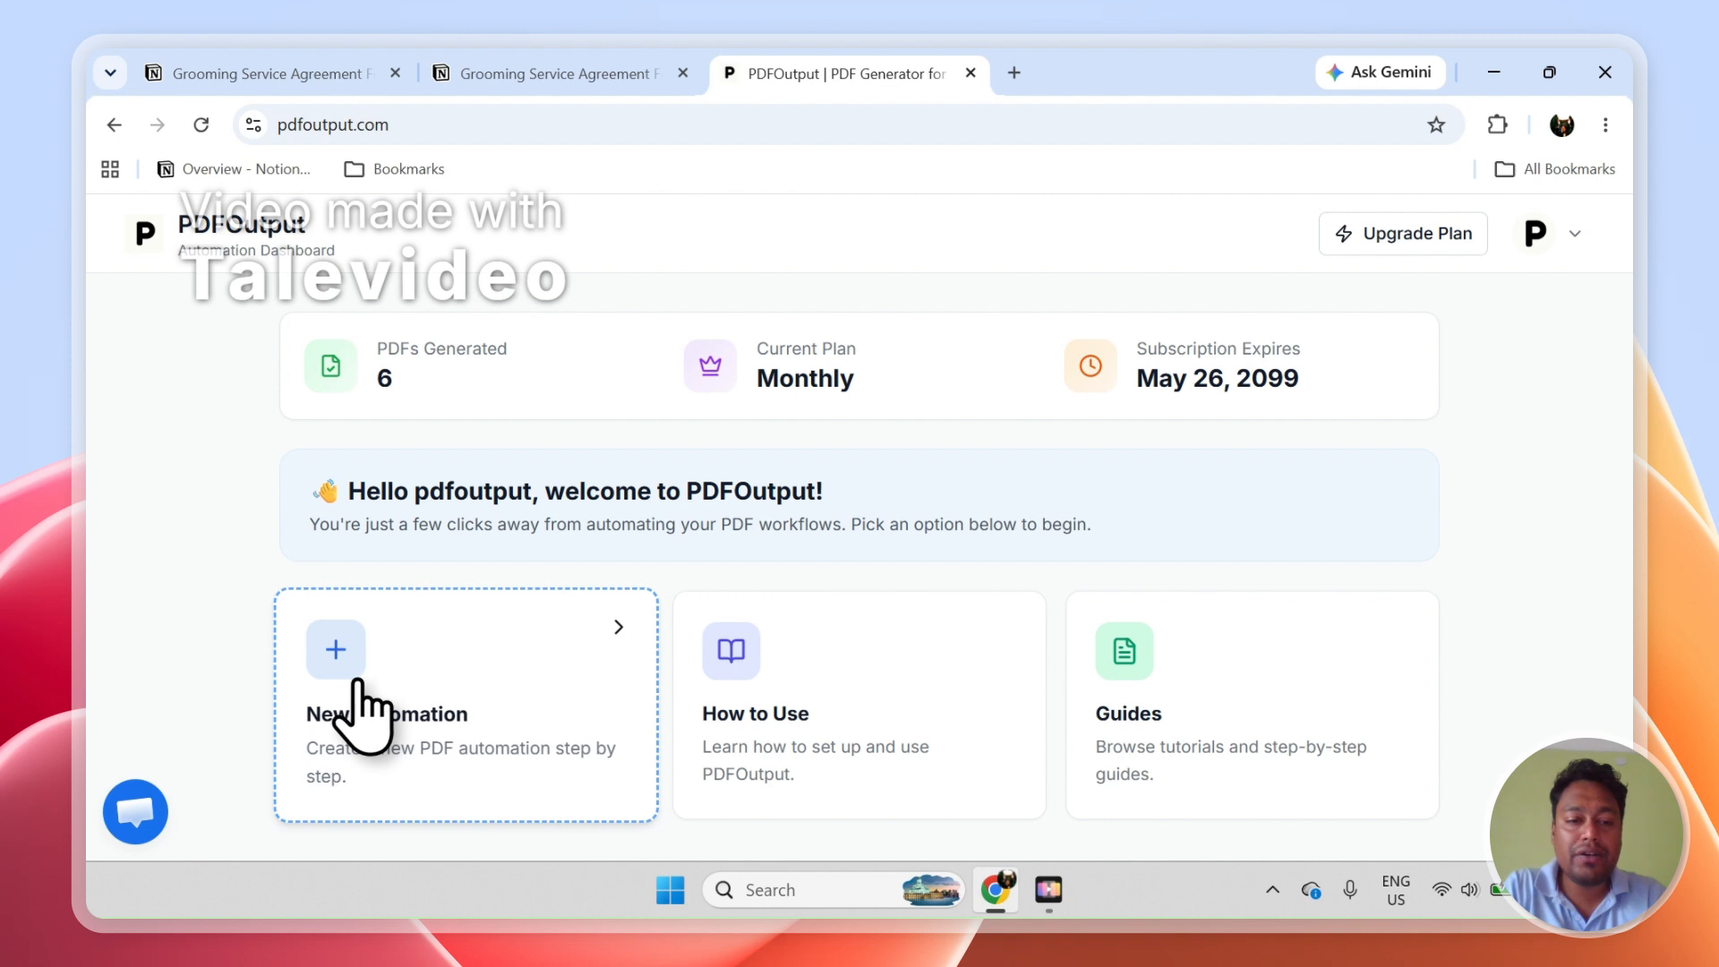
Start connecting Notion for a new automation and copy the database title "Grooming Service Agreement Form" from the Notion page.
click(362, 707)
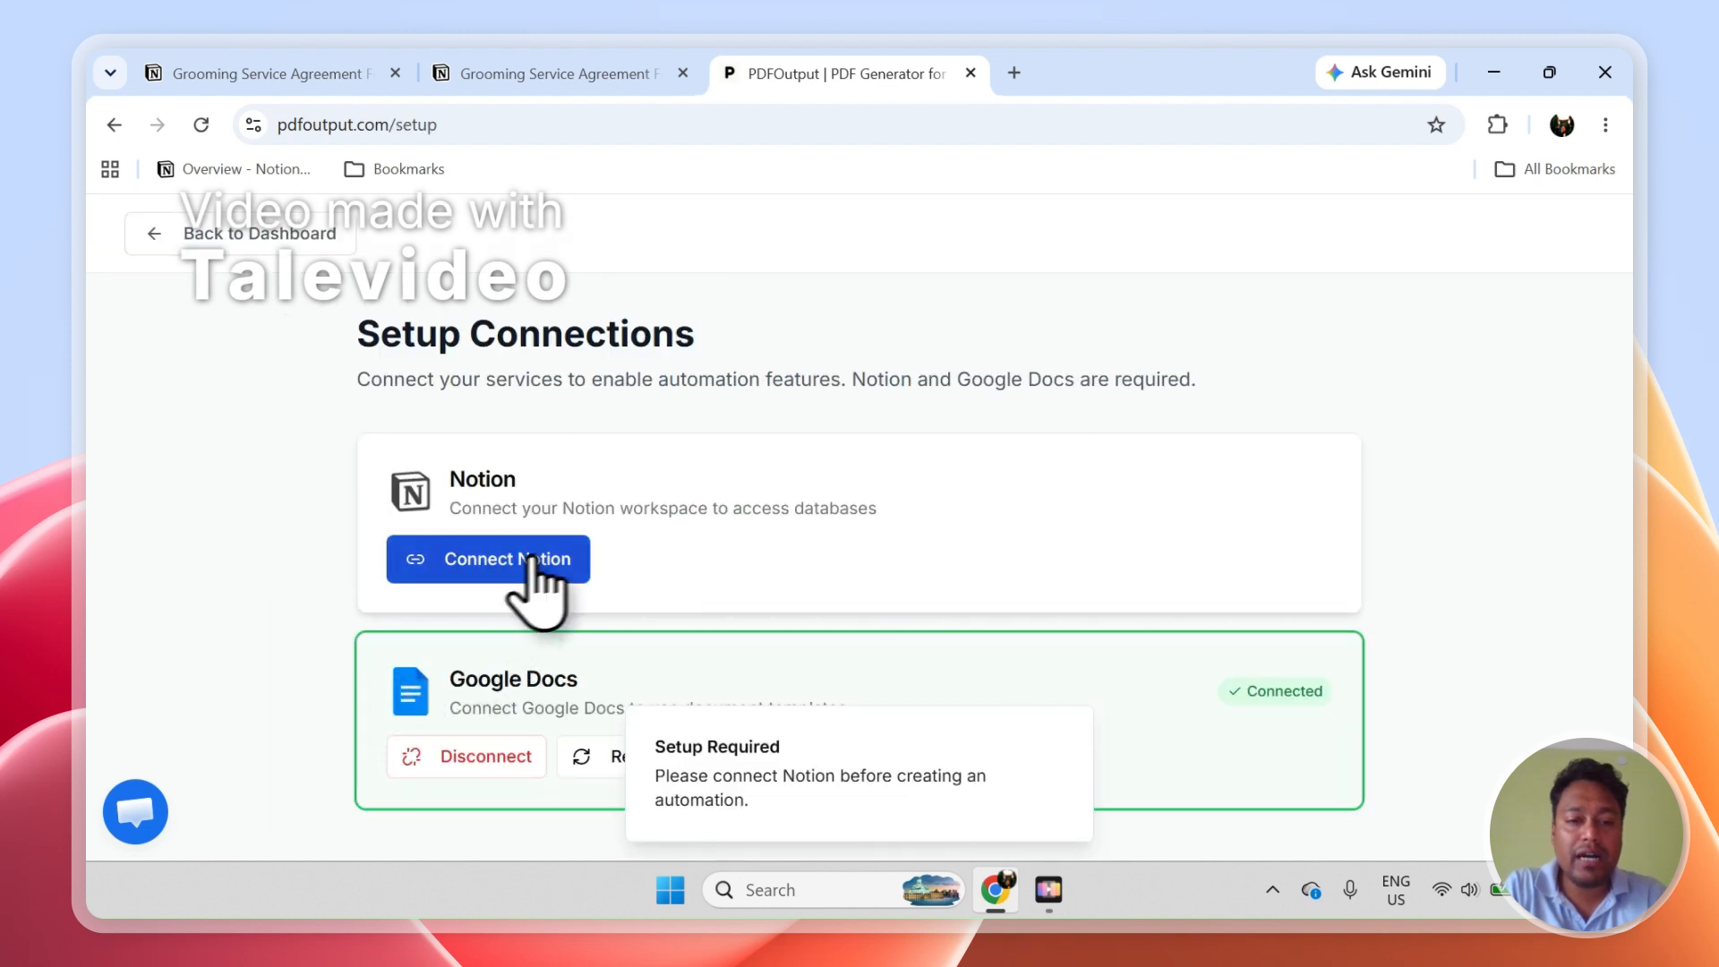
click(476, 559)
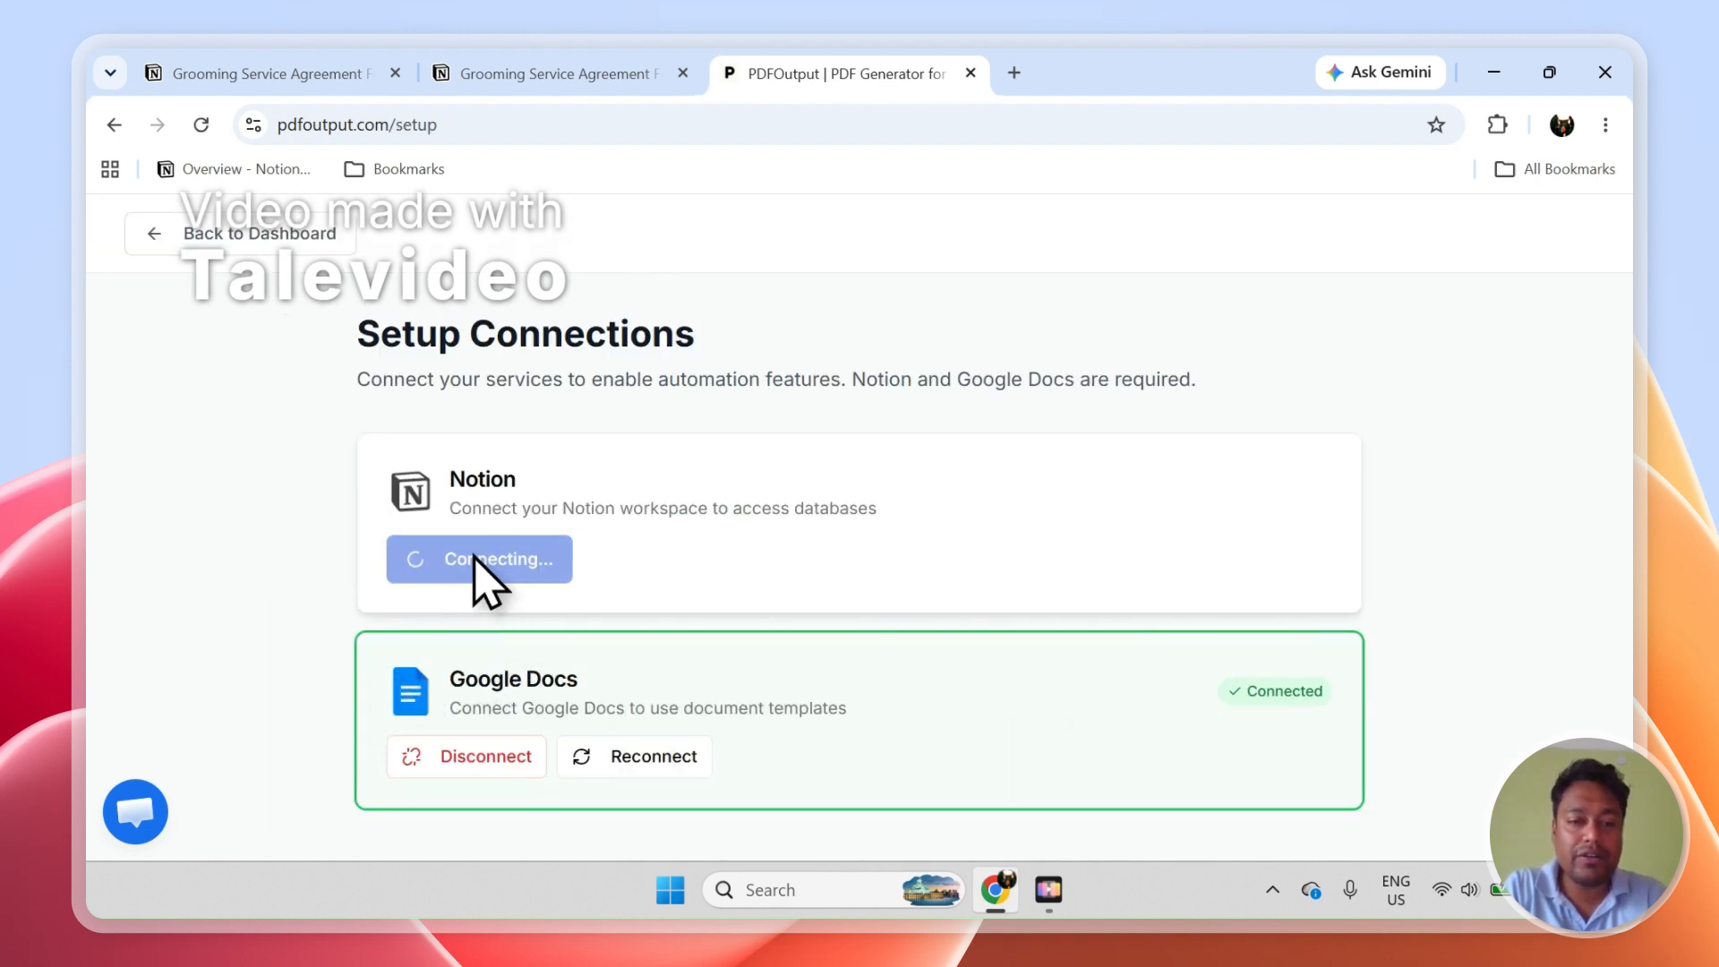
click(568, 75)
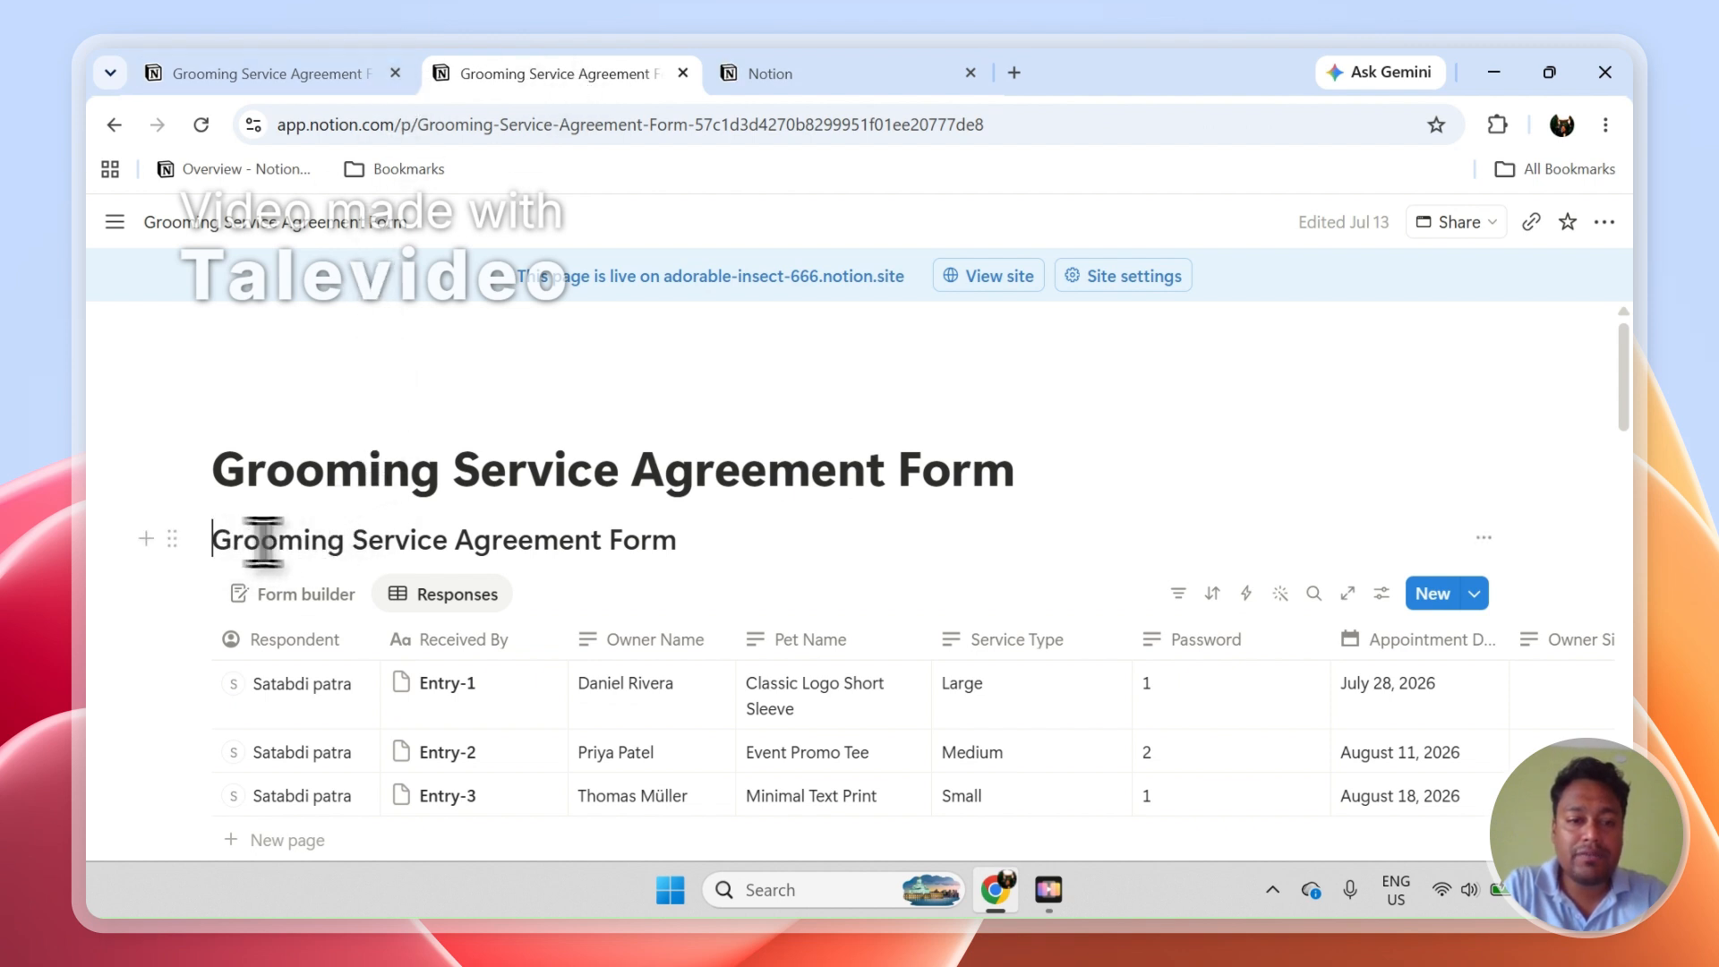
drag(262, 542, 498, 535)
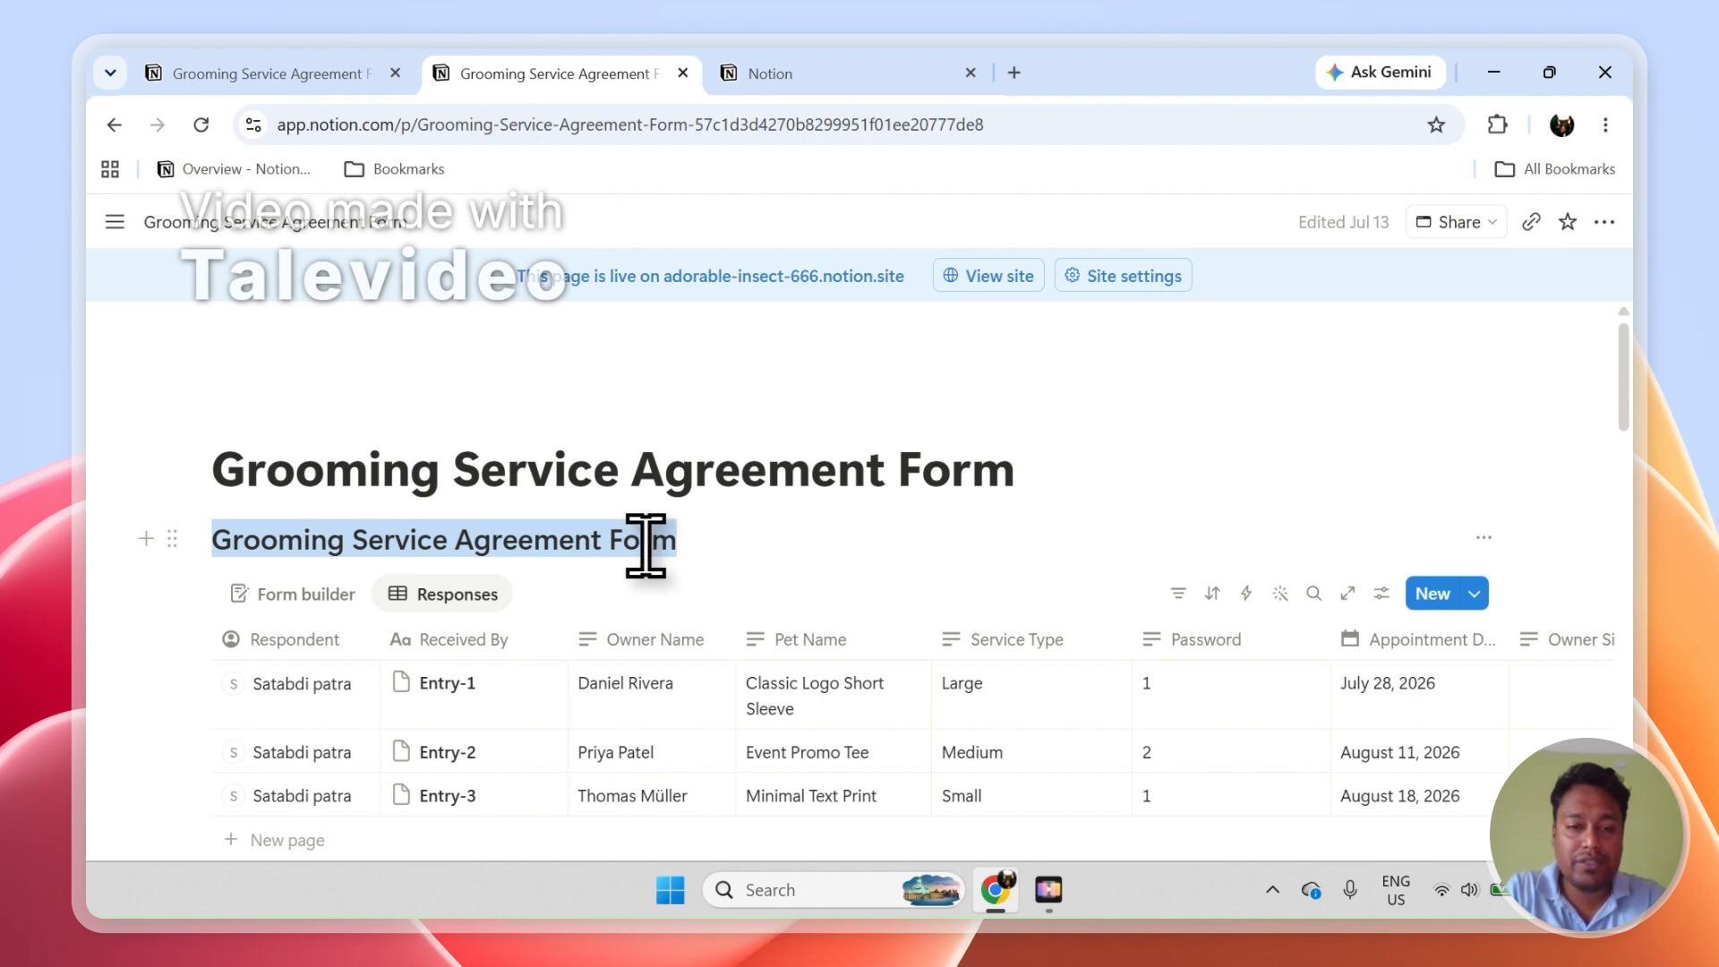
right_click(643, 547)
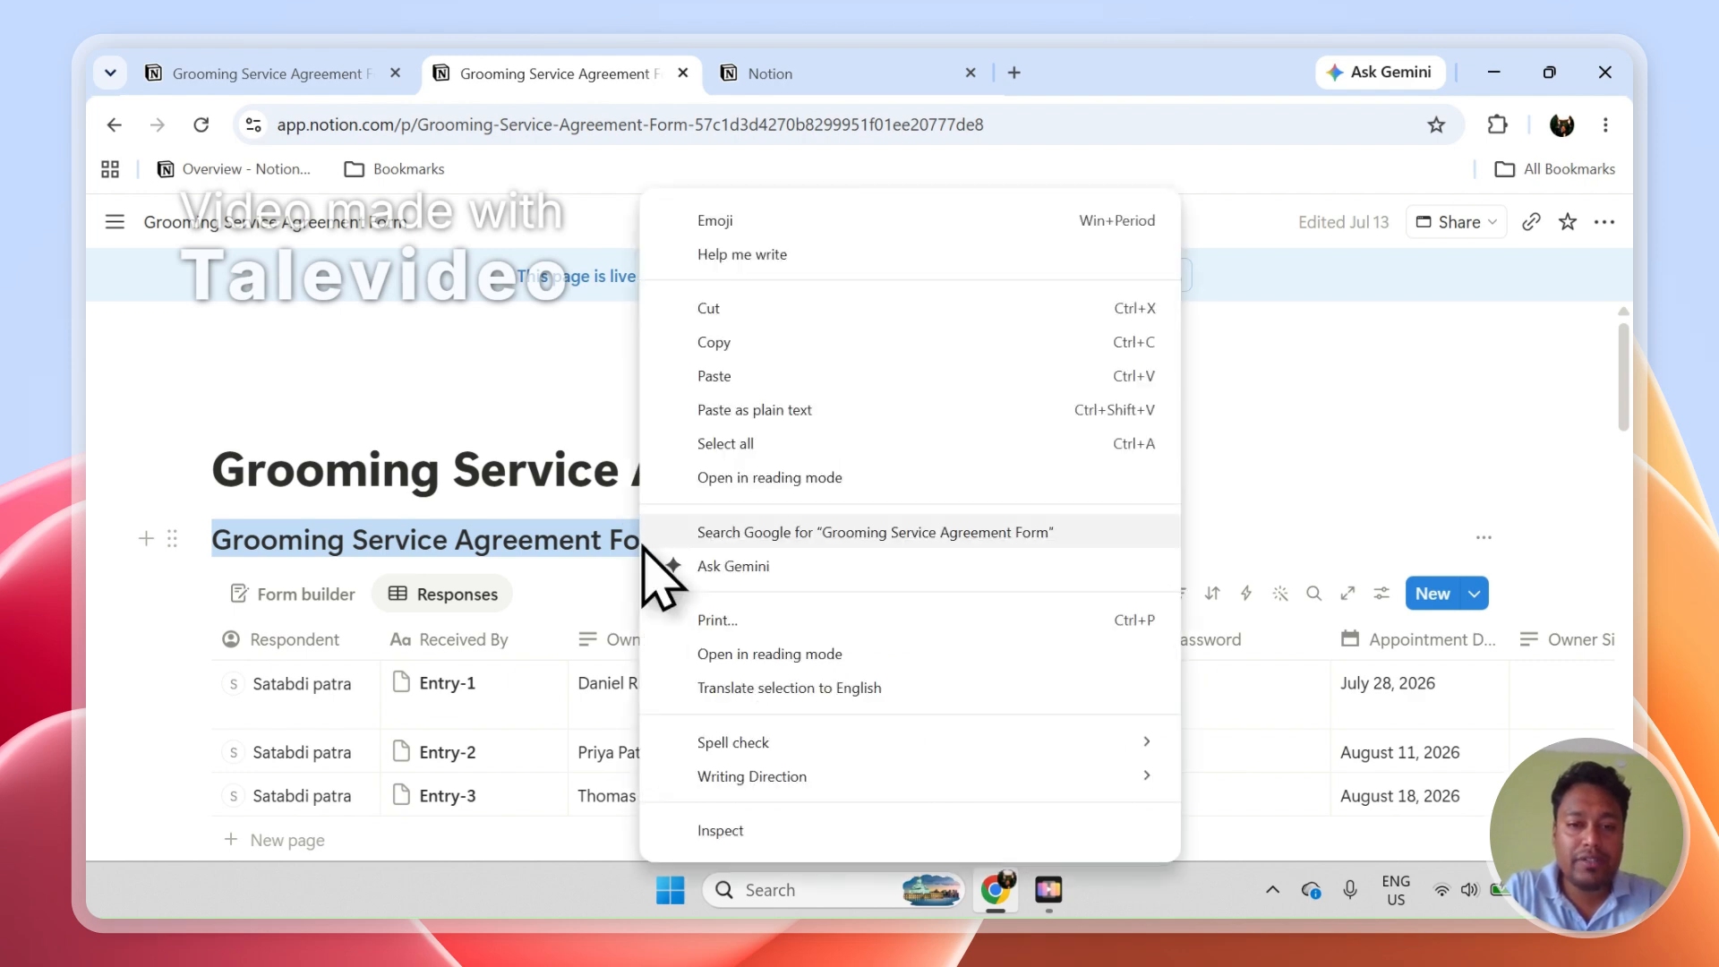
click(704, 346)
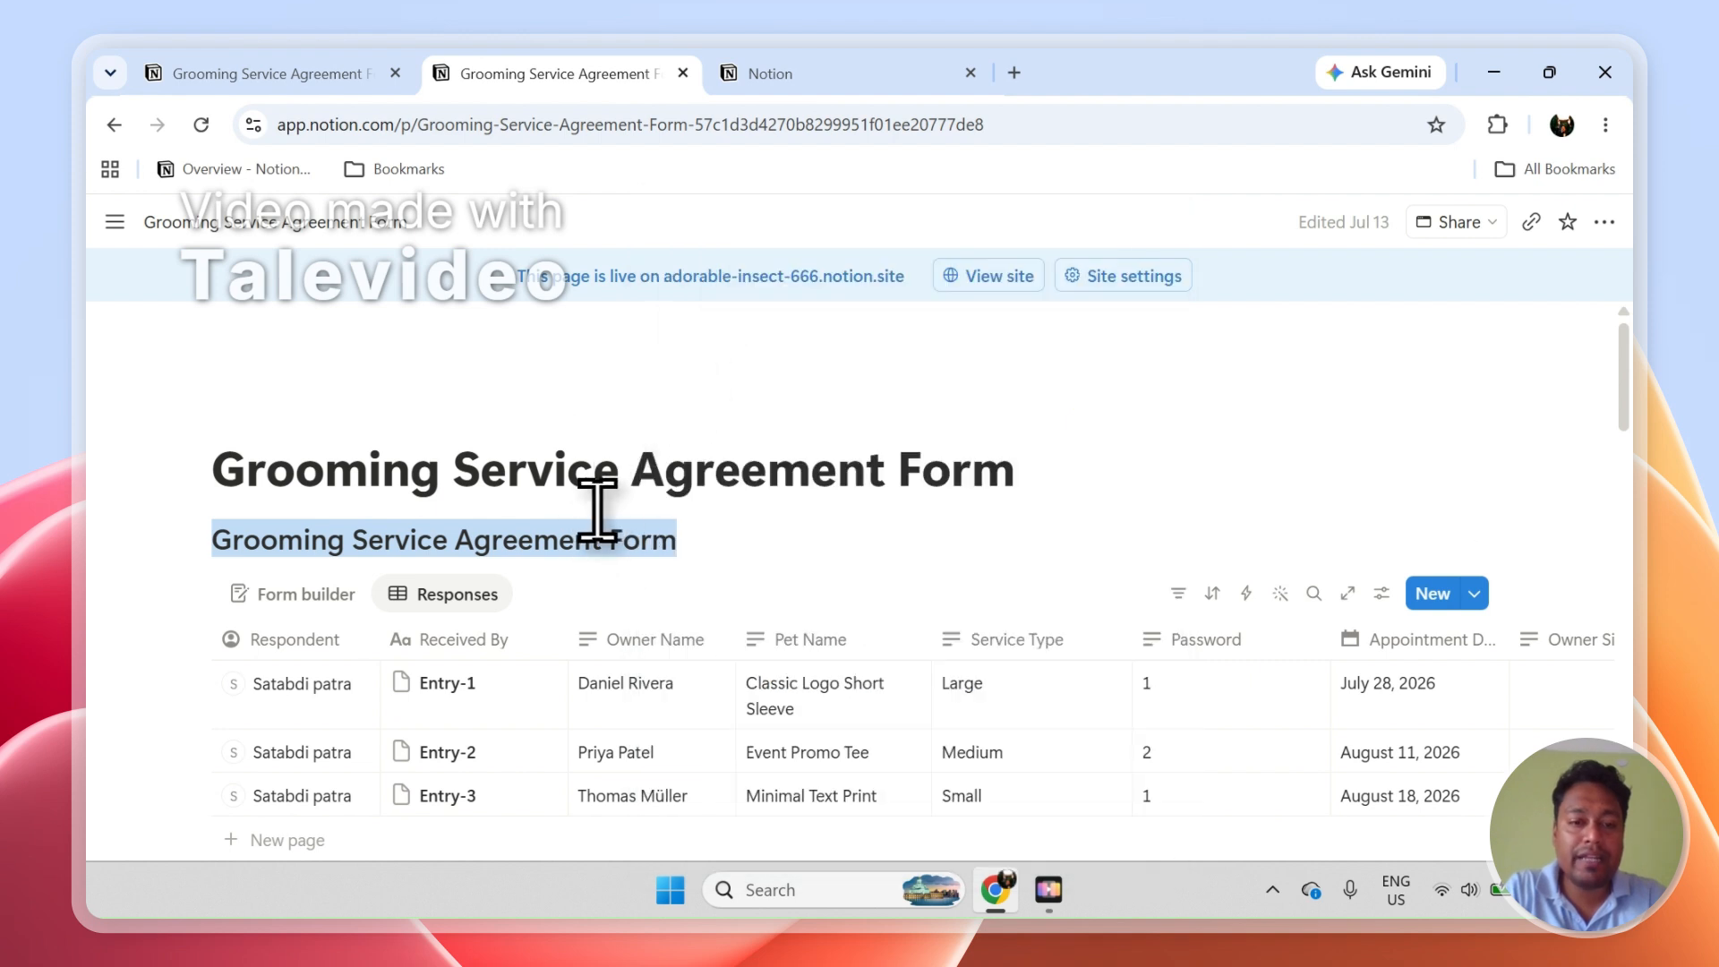
Add the Grooming Service Agreement Form database to the Notion content PDFOutput may access, searching for it with the copied title.
click(777, 73)
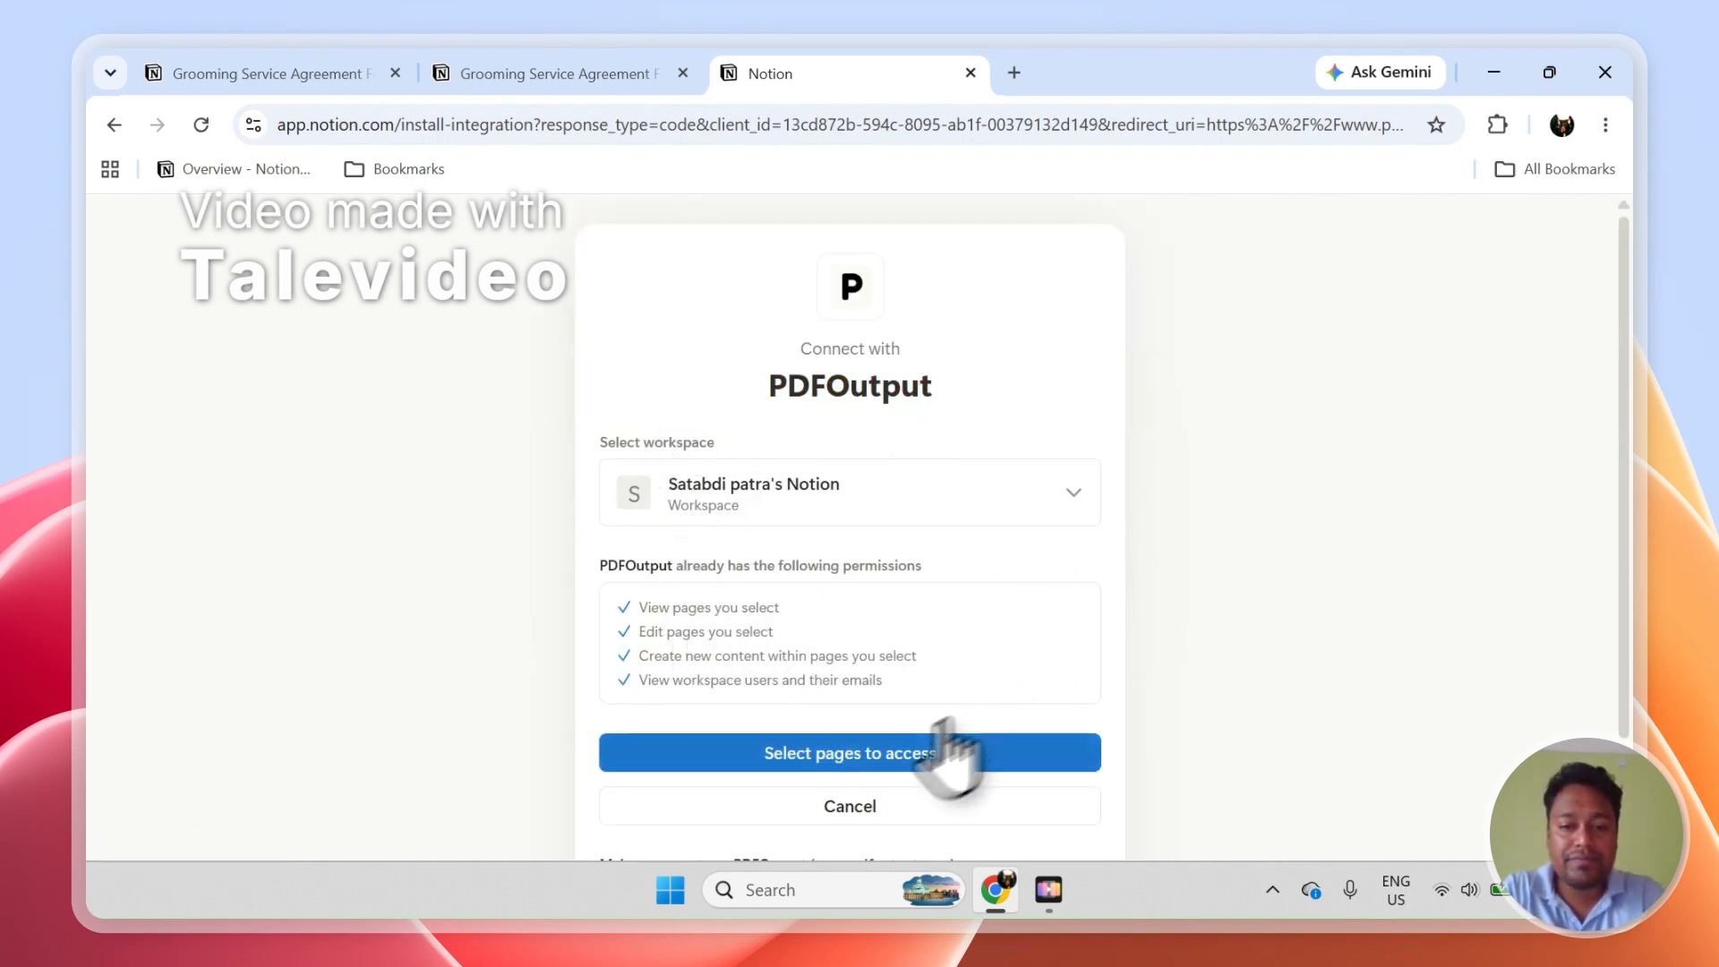
click(891, 756)
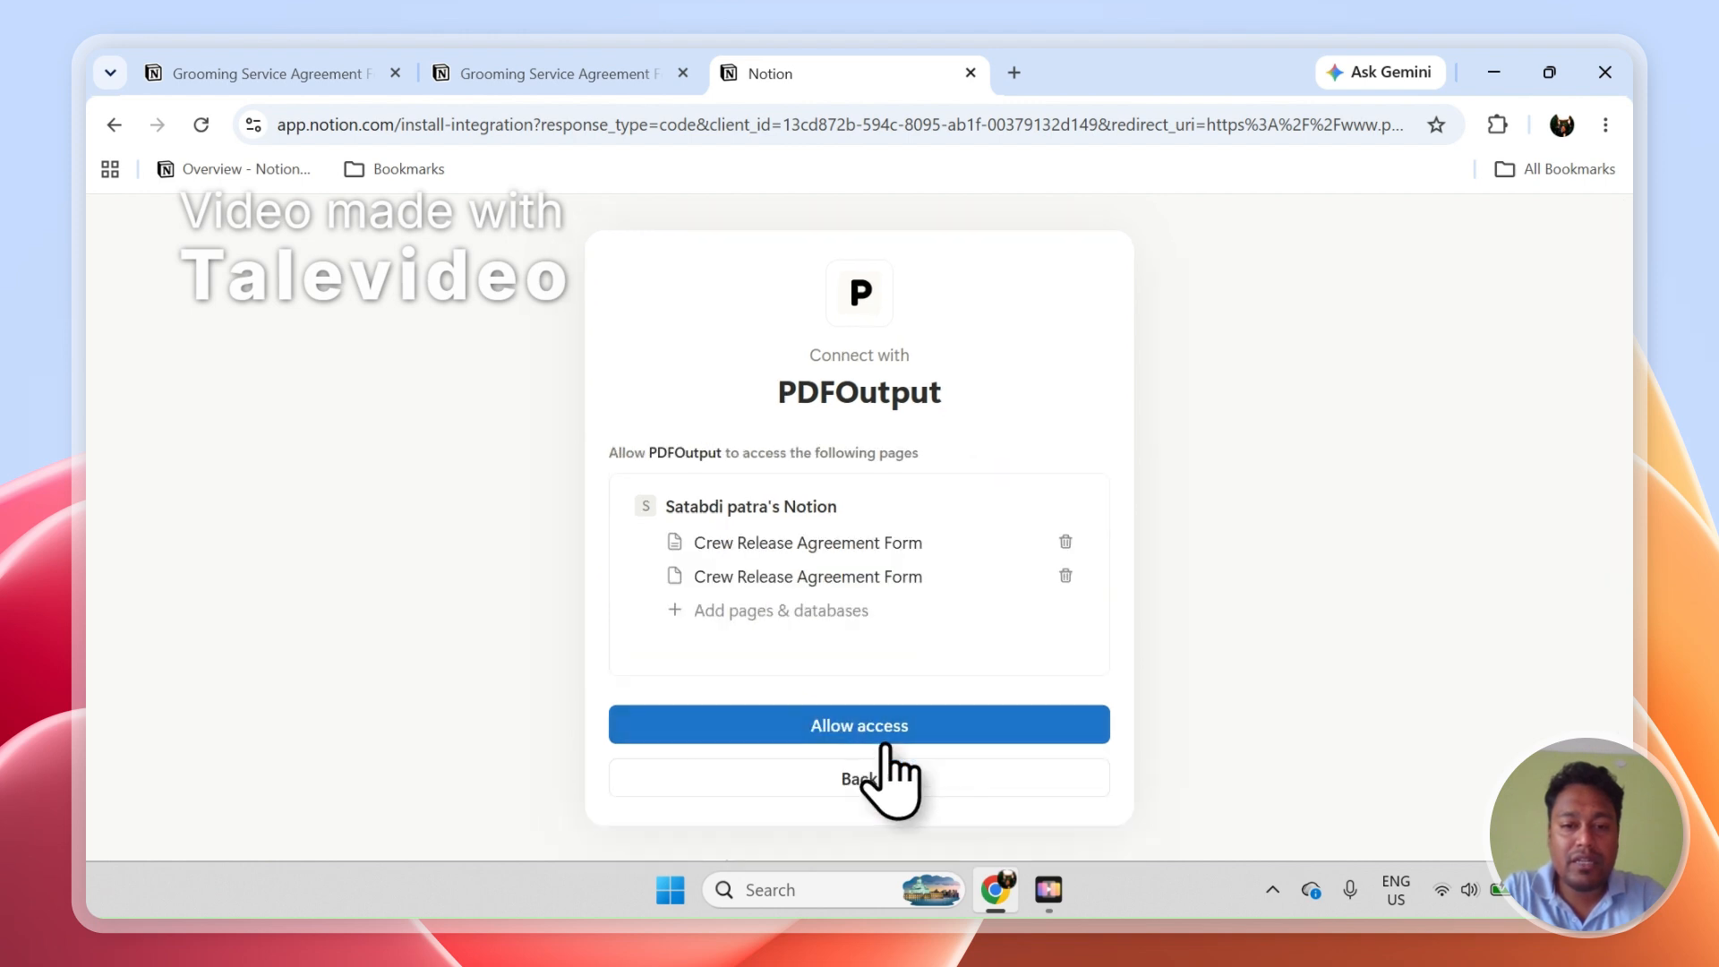
click(752, 622)
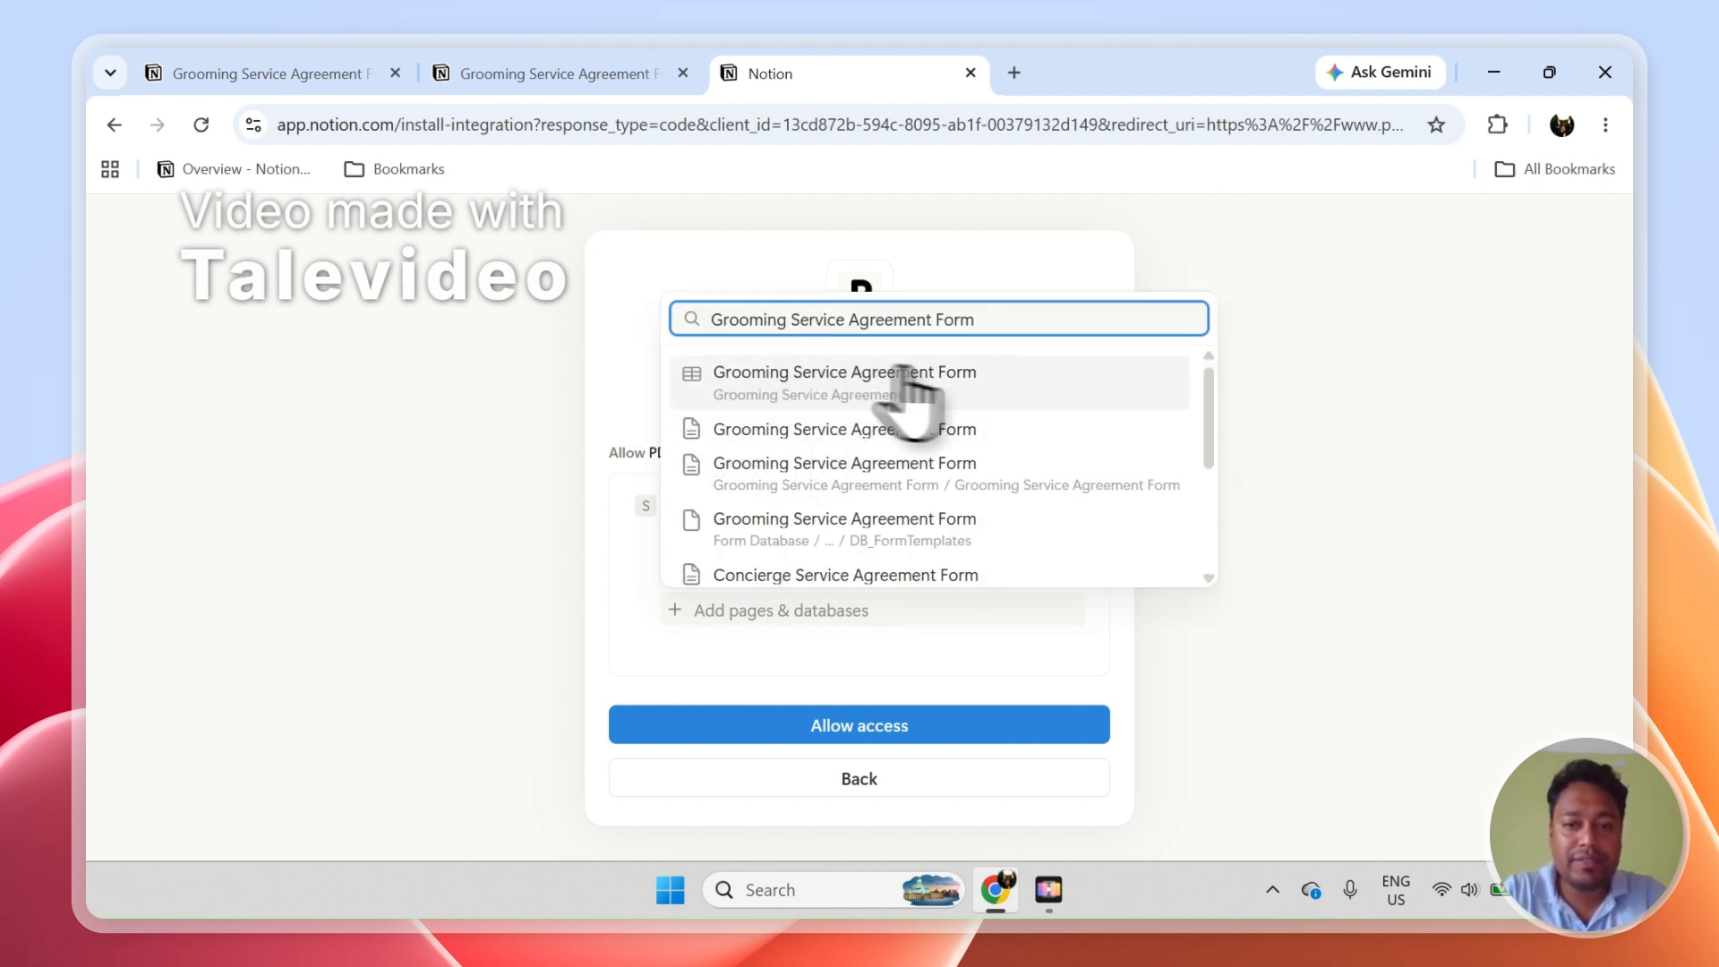
click(771, 380)
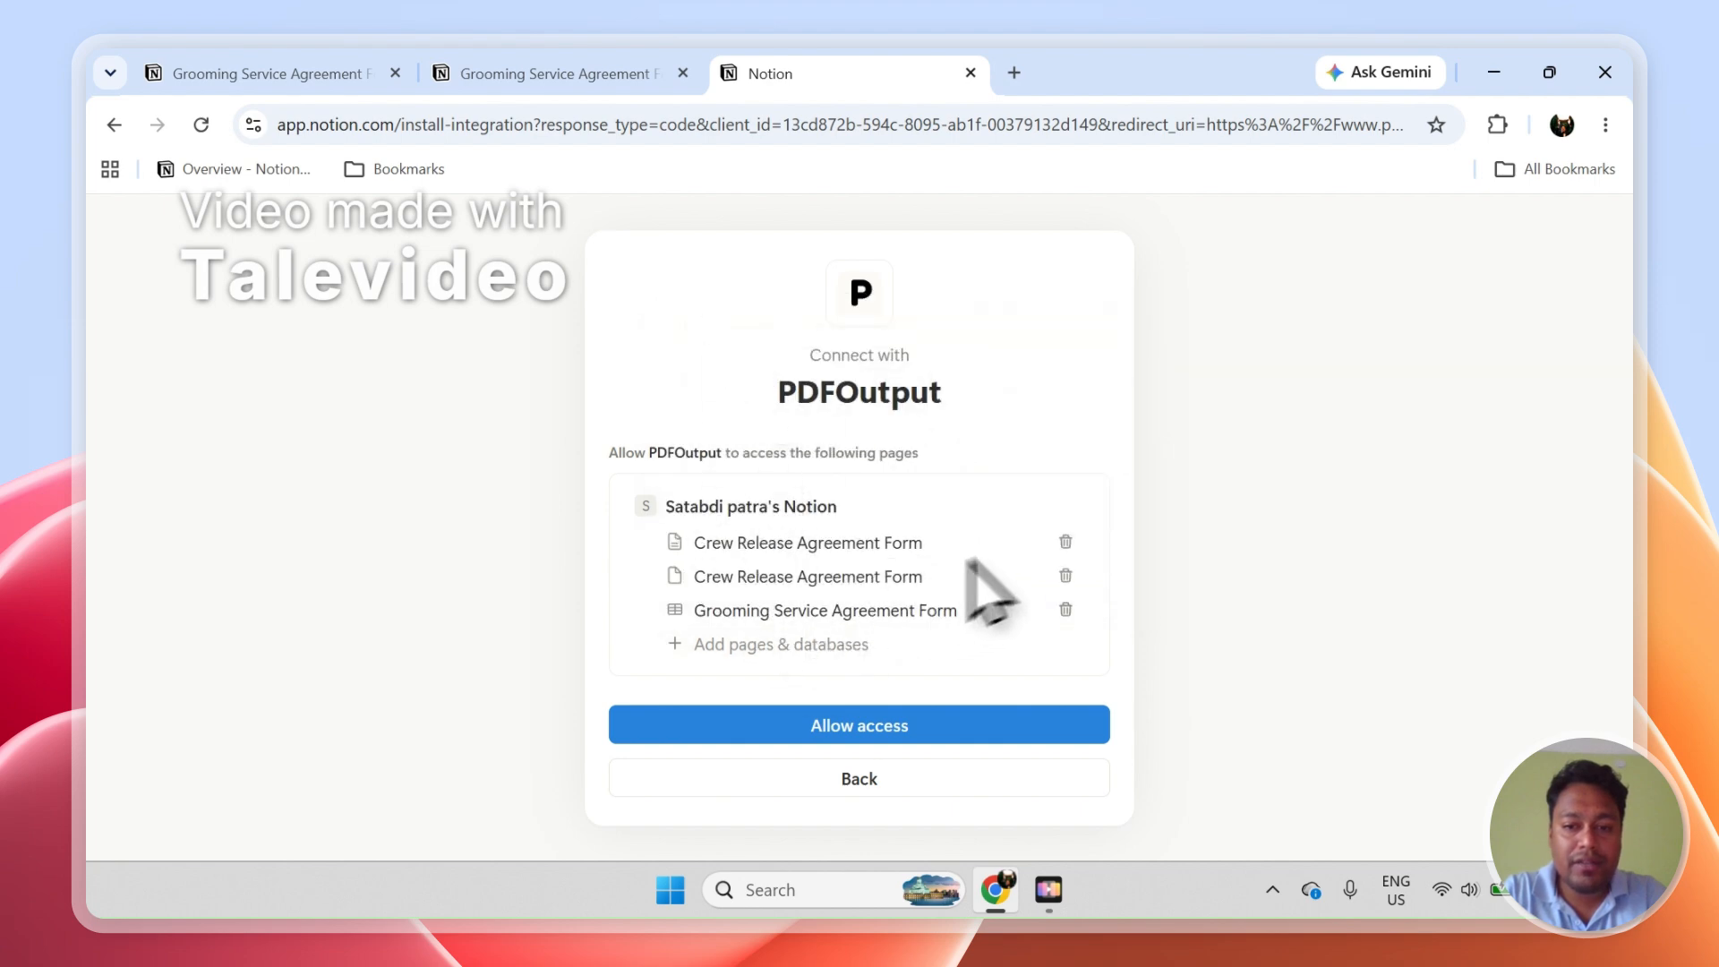
Remove both Crew Release Agreement Form pages from the access list and allow PDFOutput access to Notion.
click(1065, 542)
click(1066, 542)
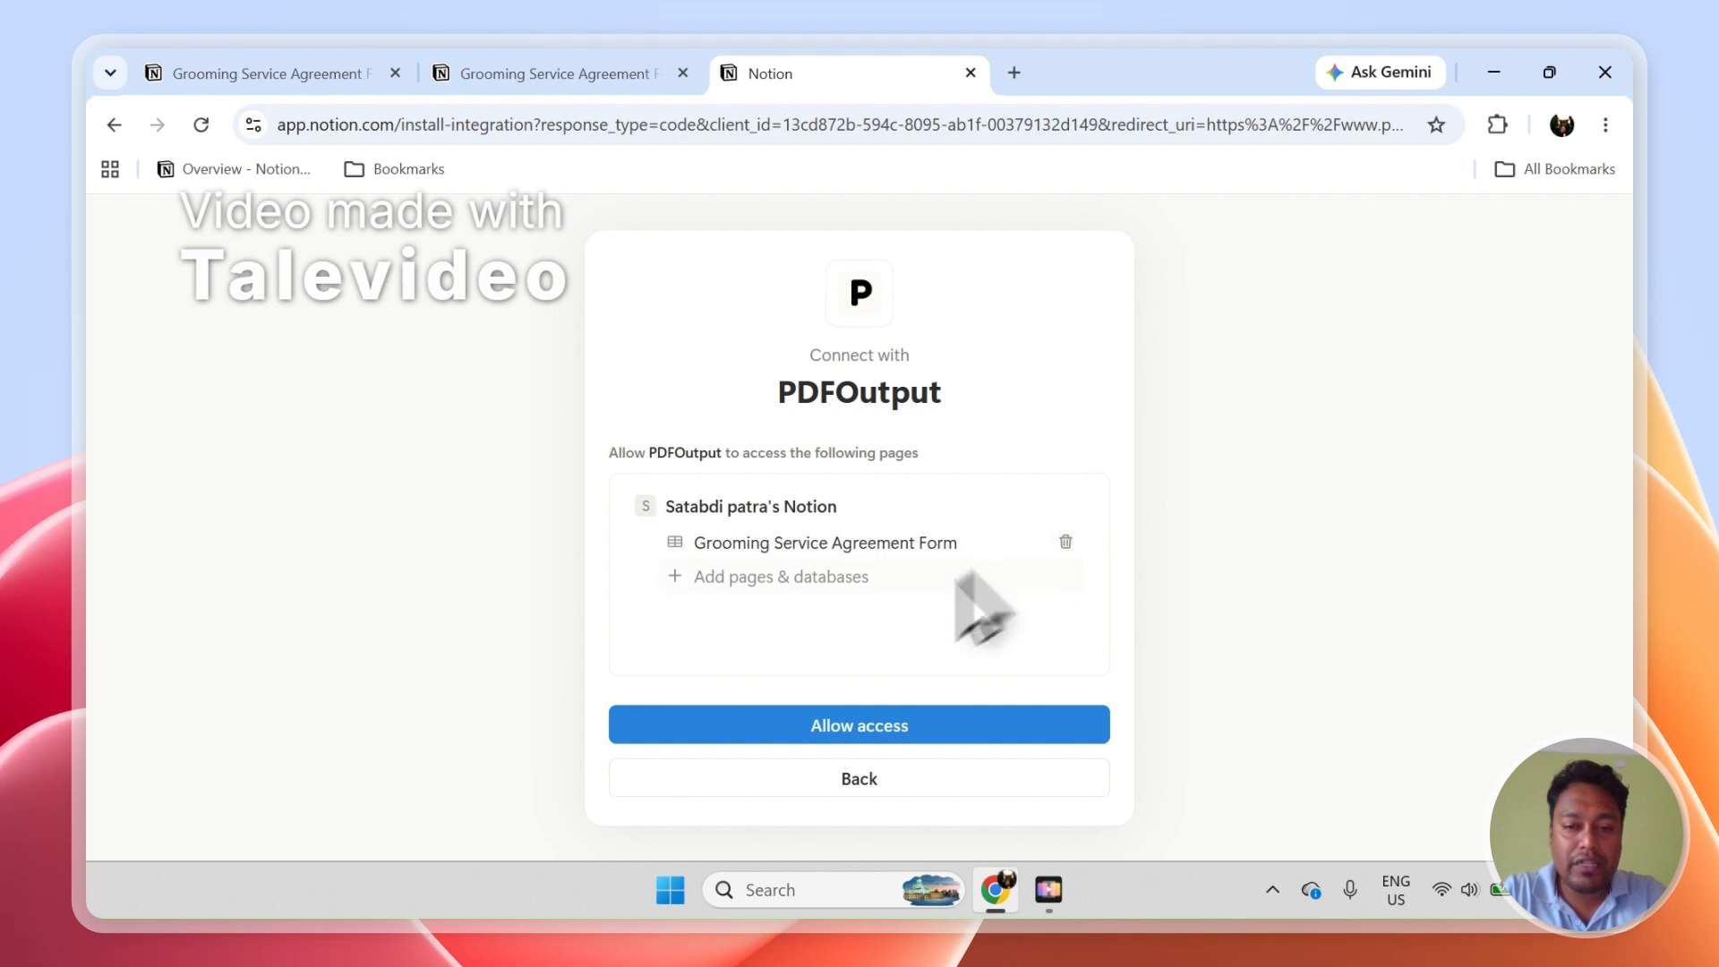
click(877, 739)
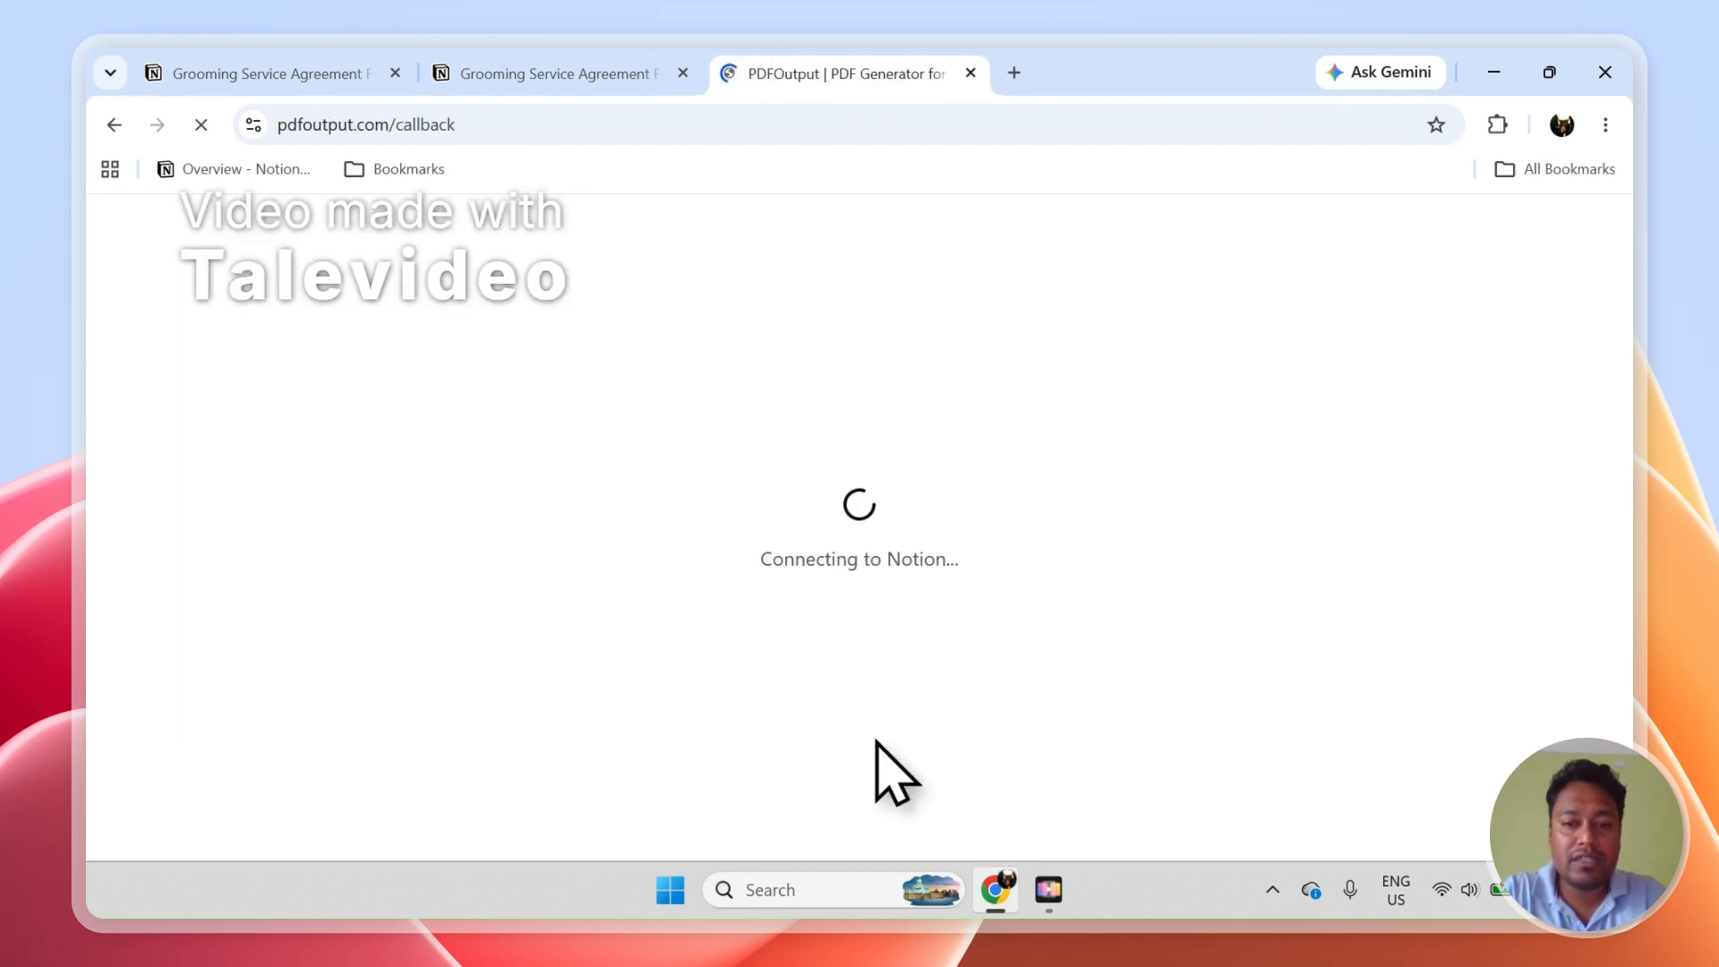
Check the Grooming Service Agreement Form database title in Notion and return to PDFOutput's template selection, dismissing the notification.
click(455, 72)
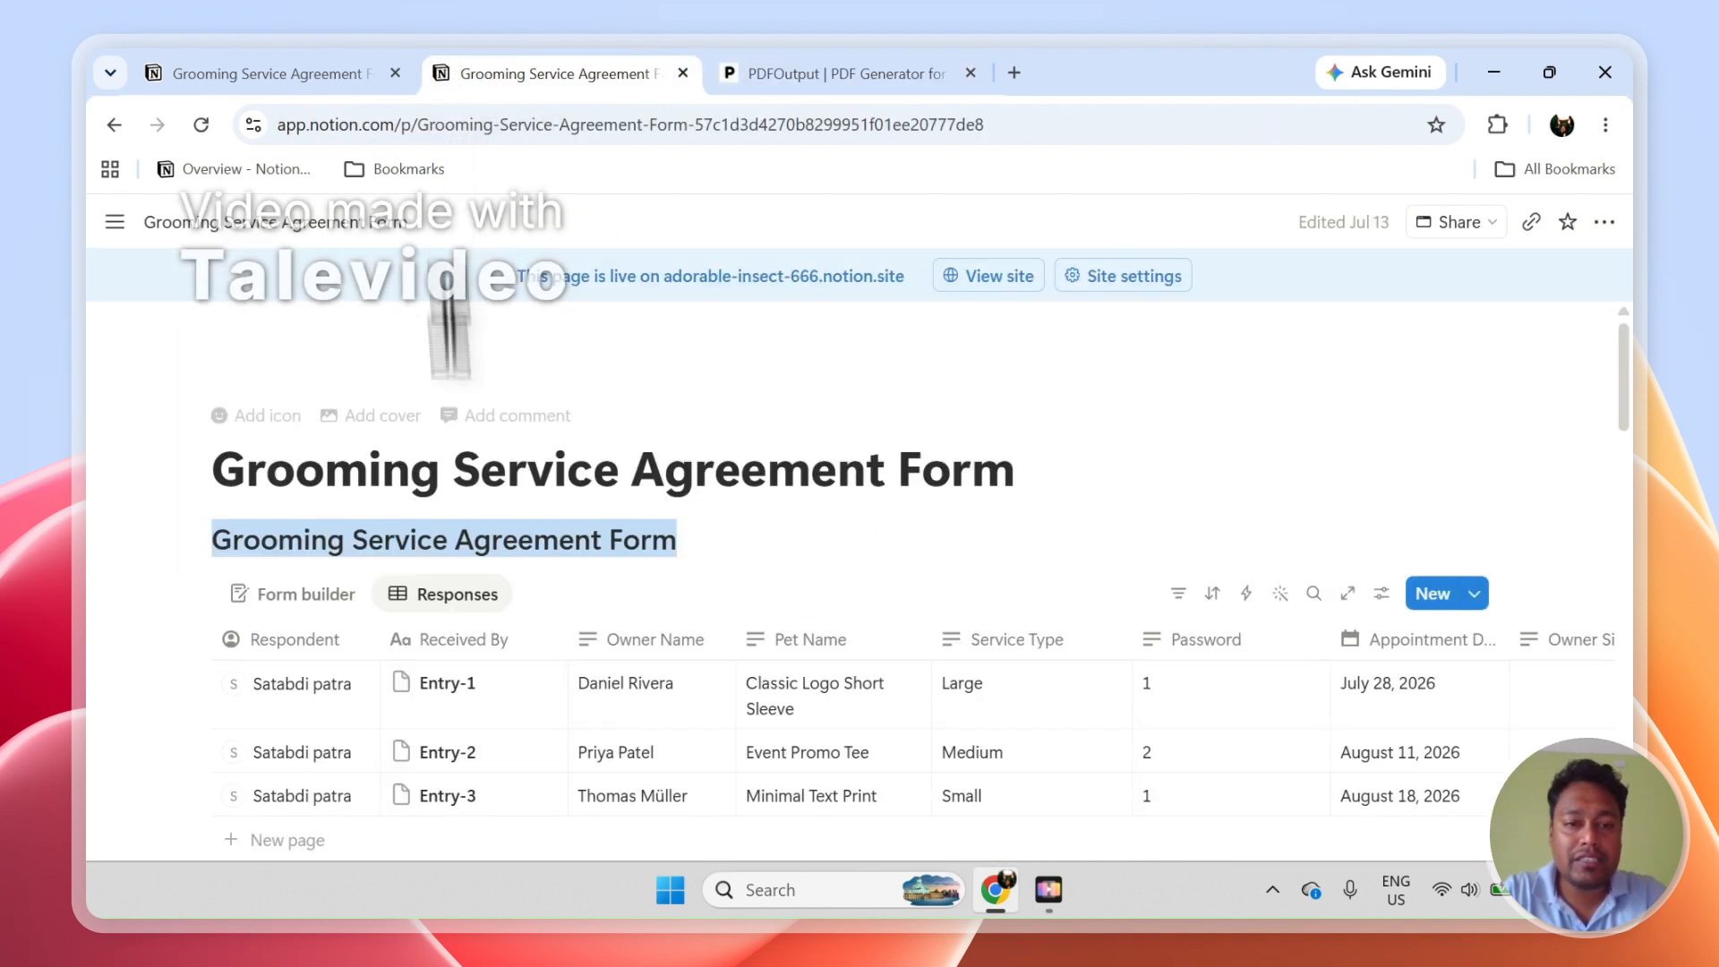
click(624, 537)
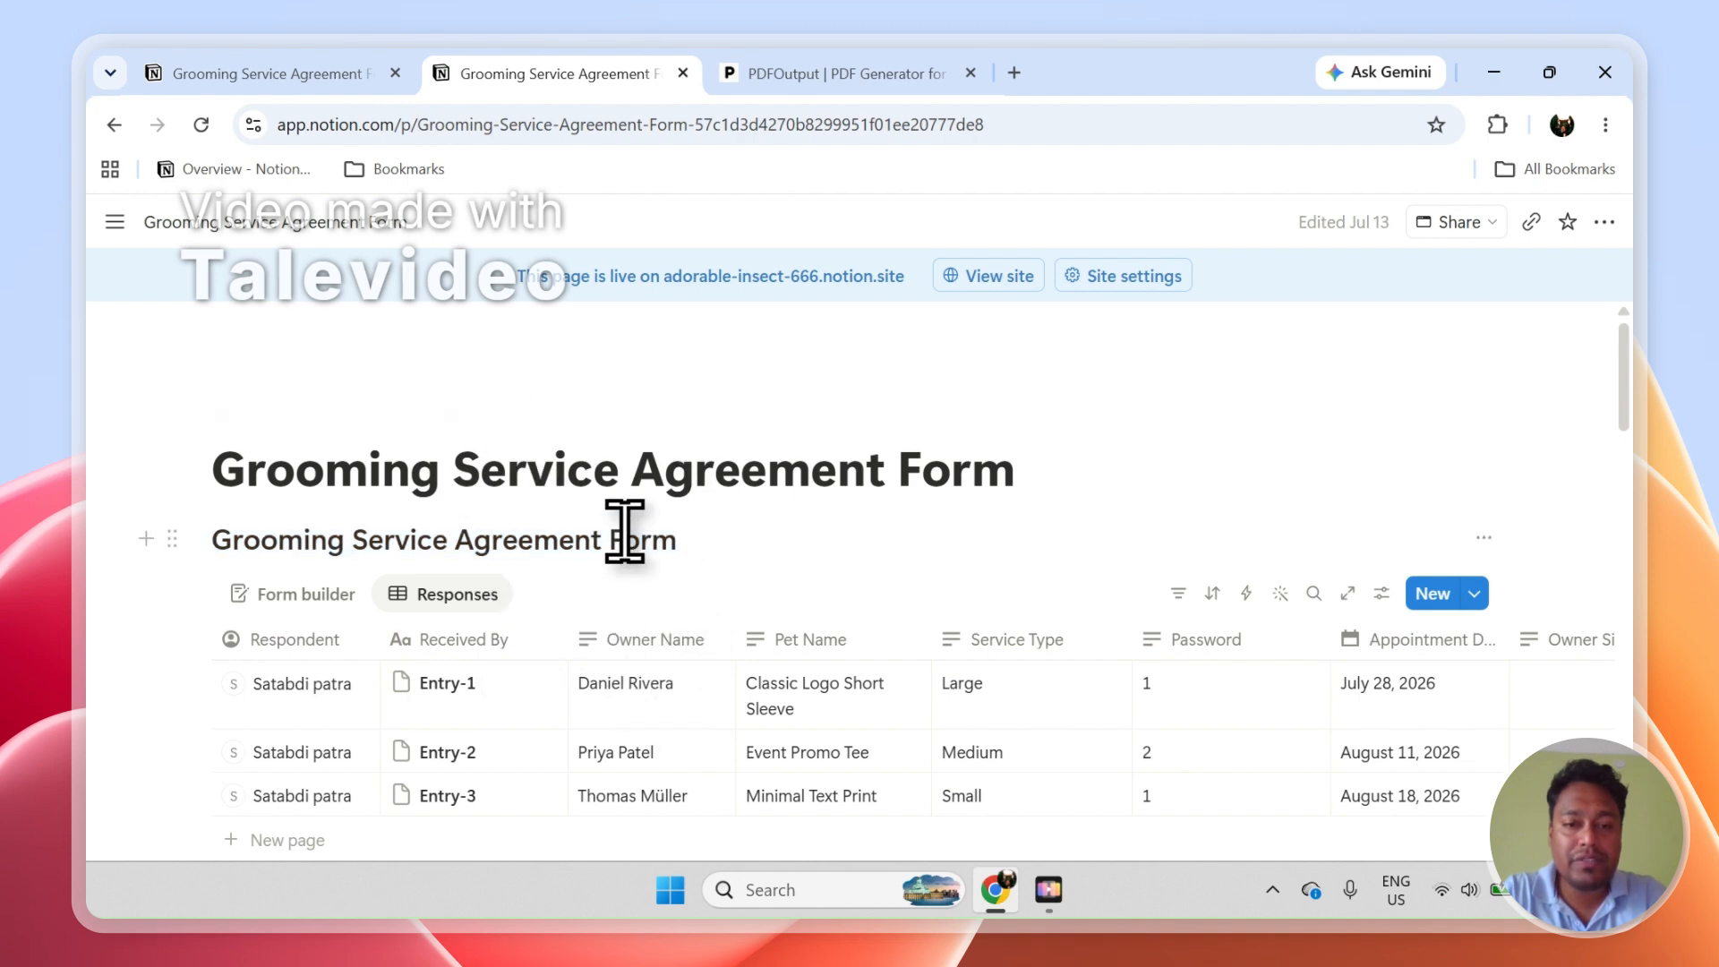
click(796, 73)
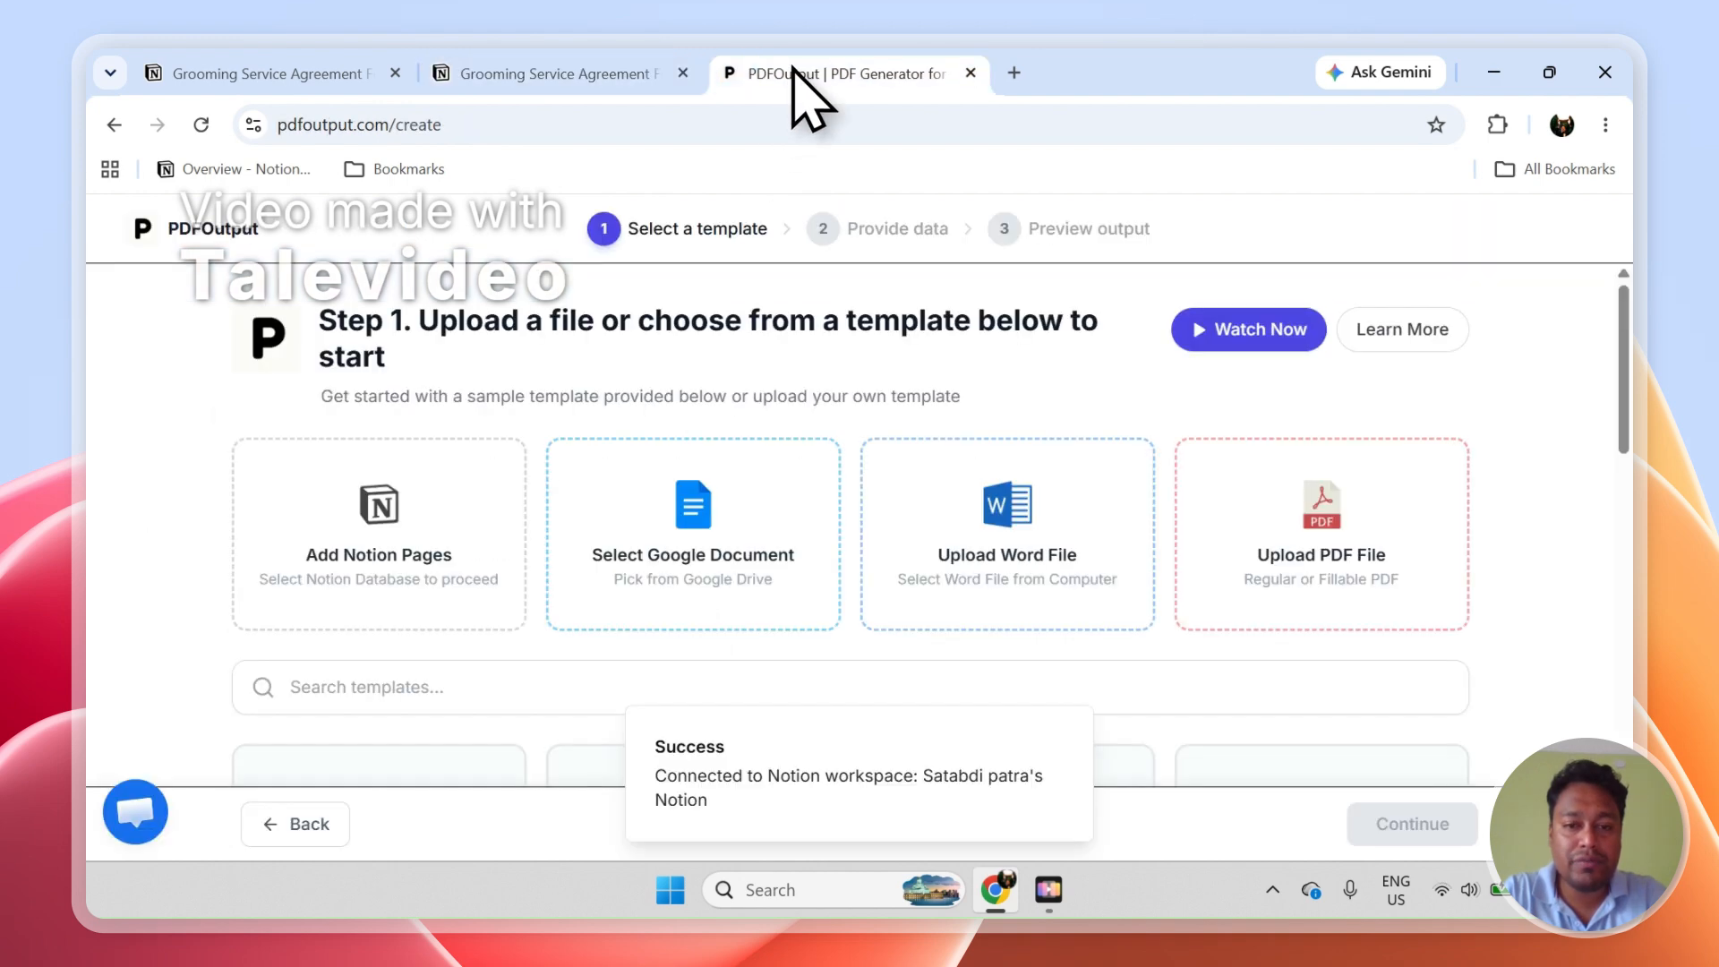
click(1071, 740)
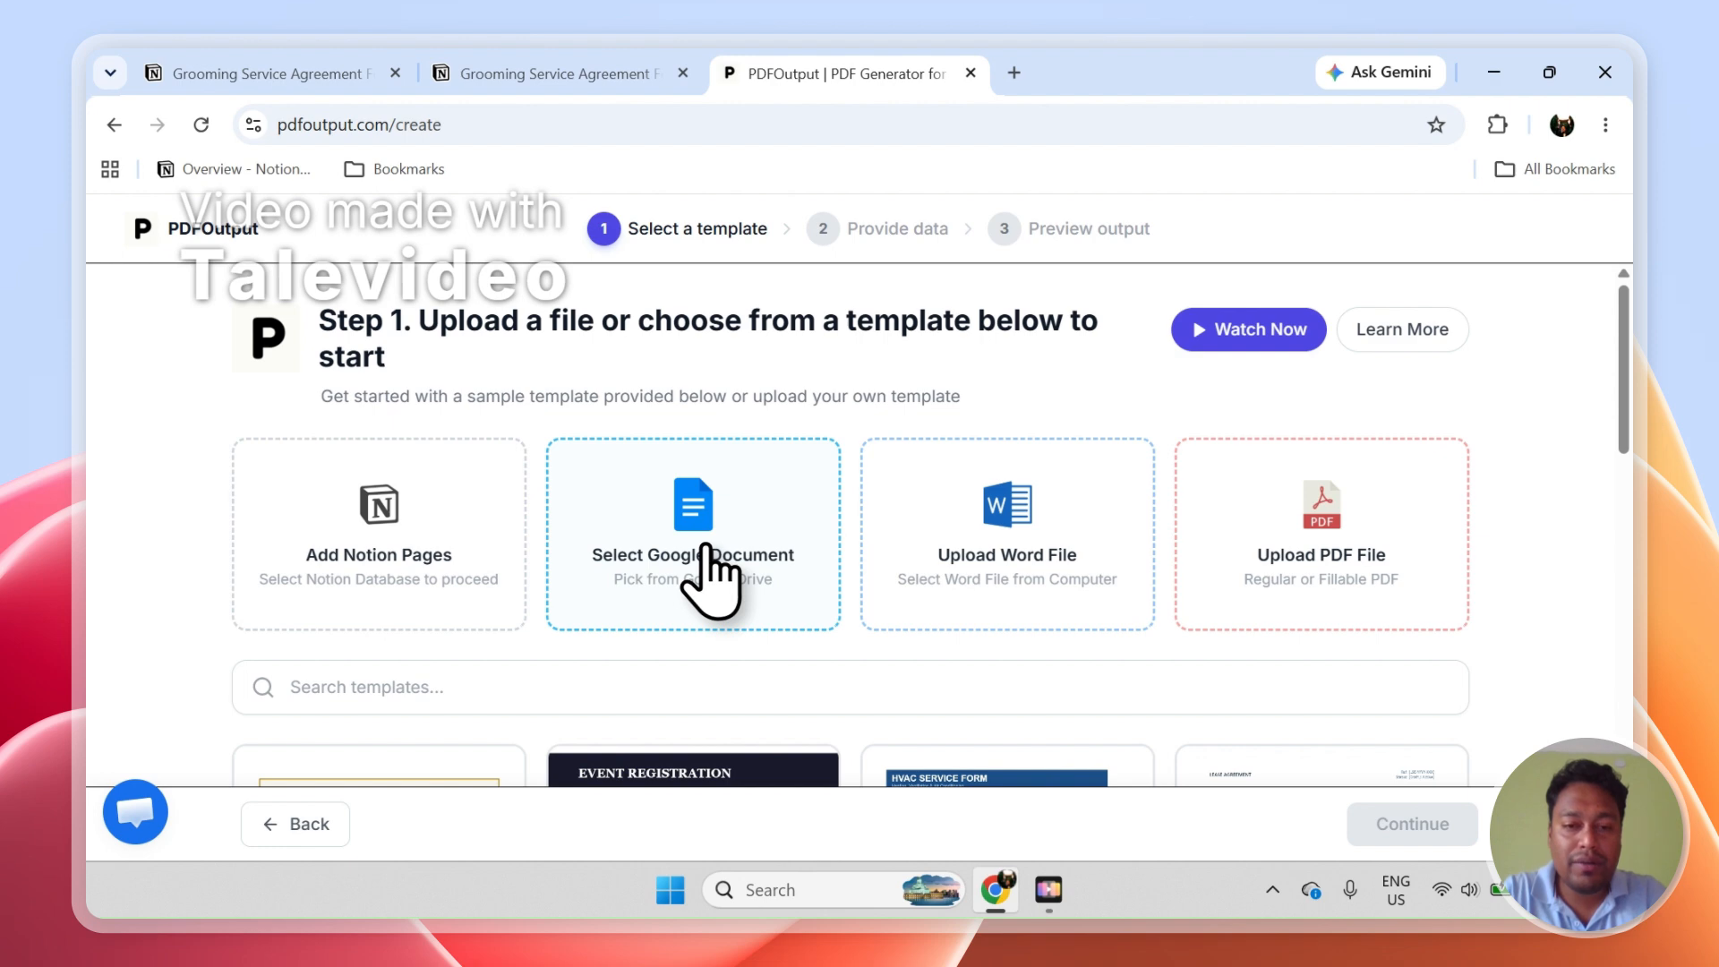
Create a blank Google document as the template and continue to the data step.
click(712, 580)
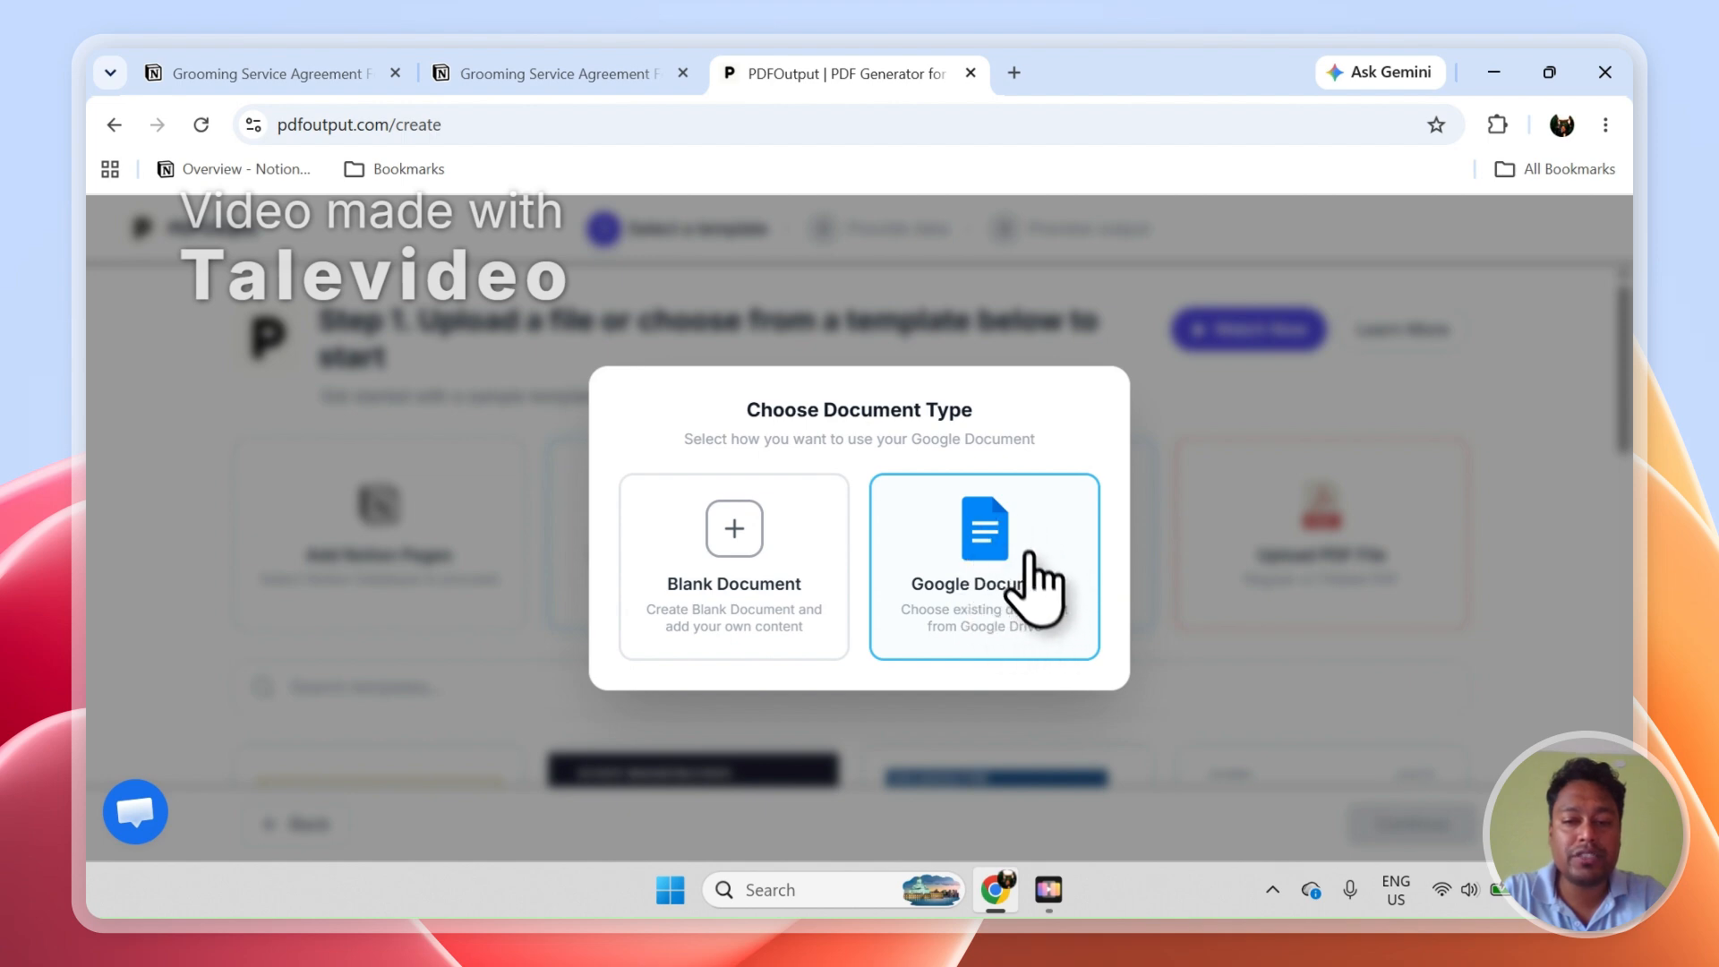
click(734, 595)
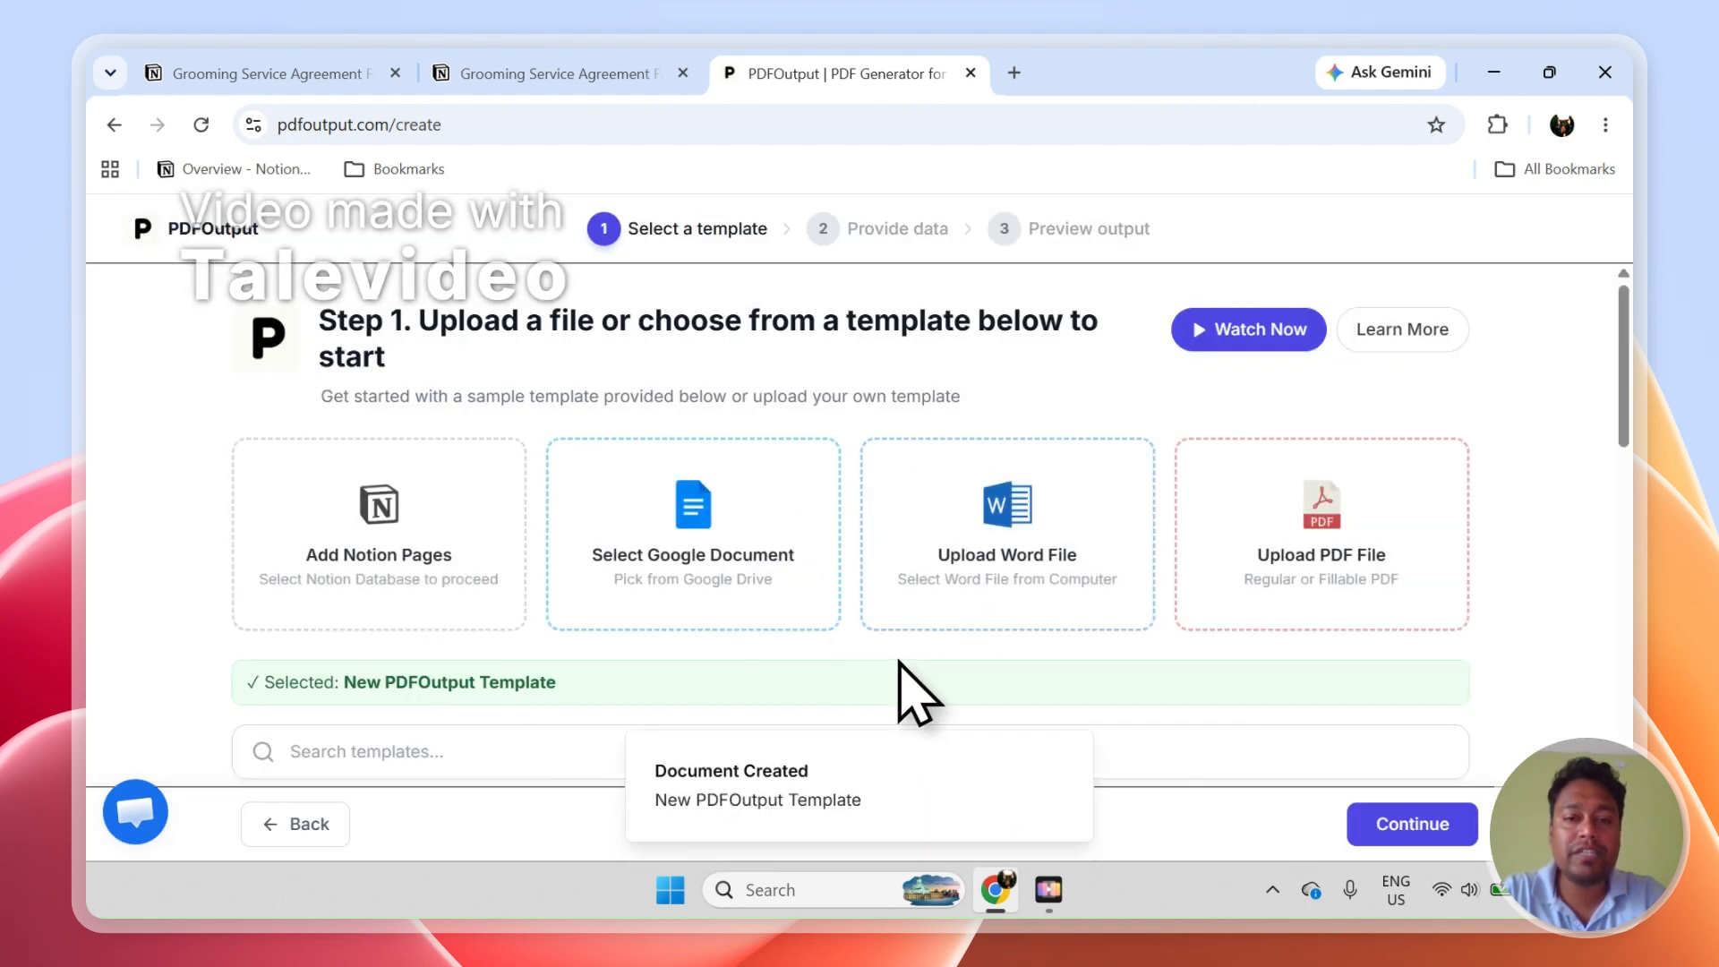
click(1390, 828)
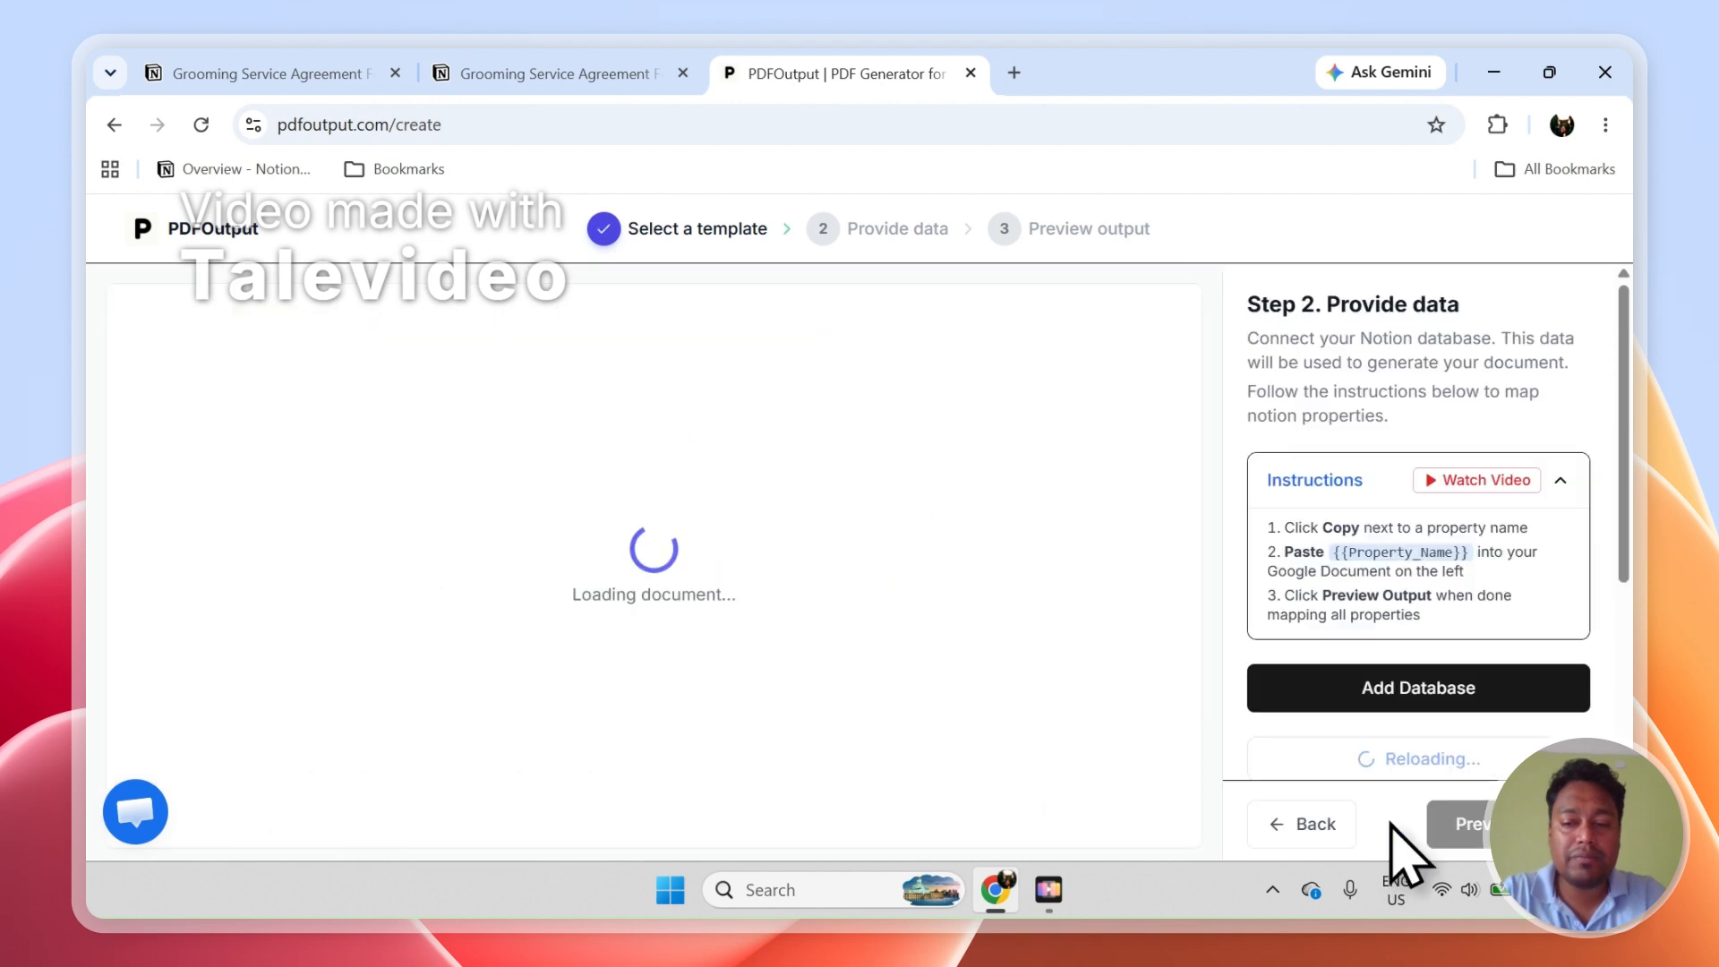
Check the Notion form page, then examine the selected Grooming Service Agreement Form database and its properties in PDFOutput.
click(557, 75)
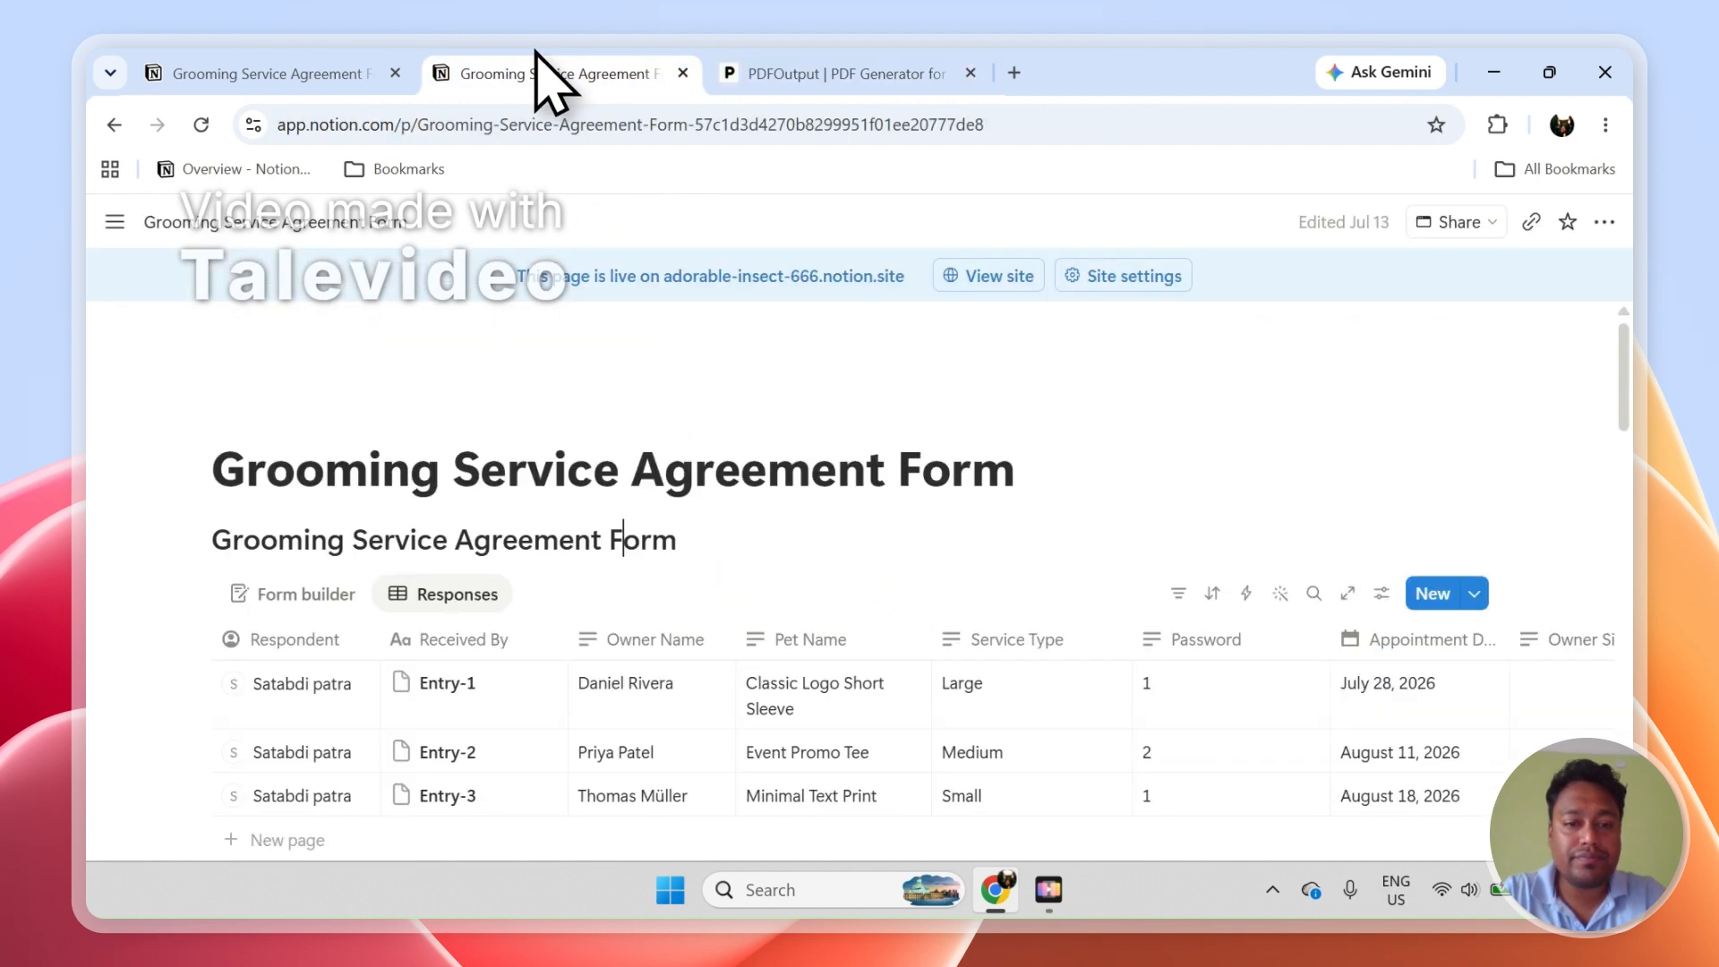
click(874, 71)
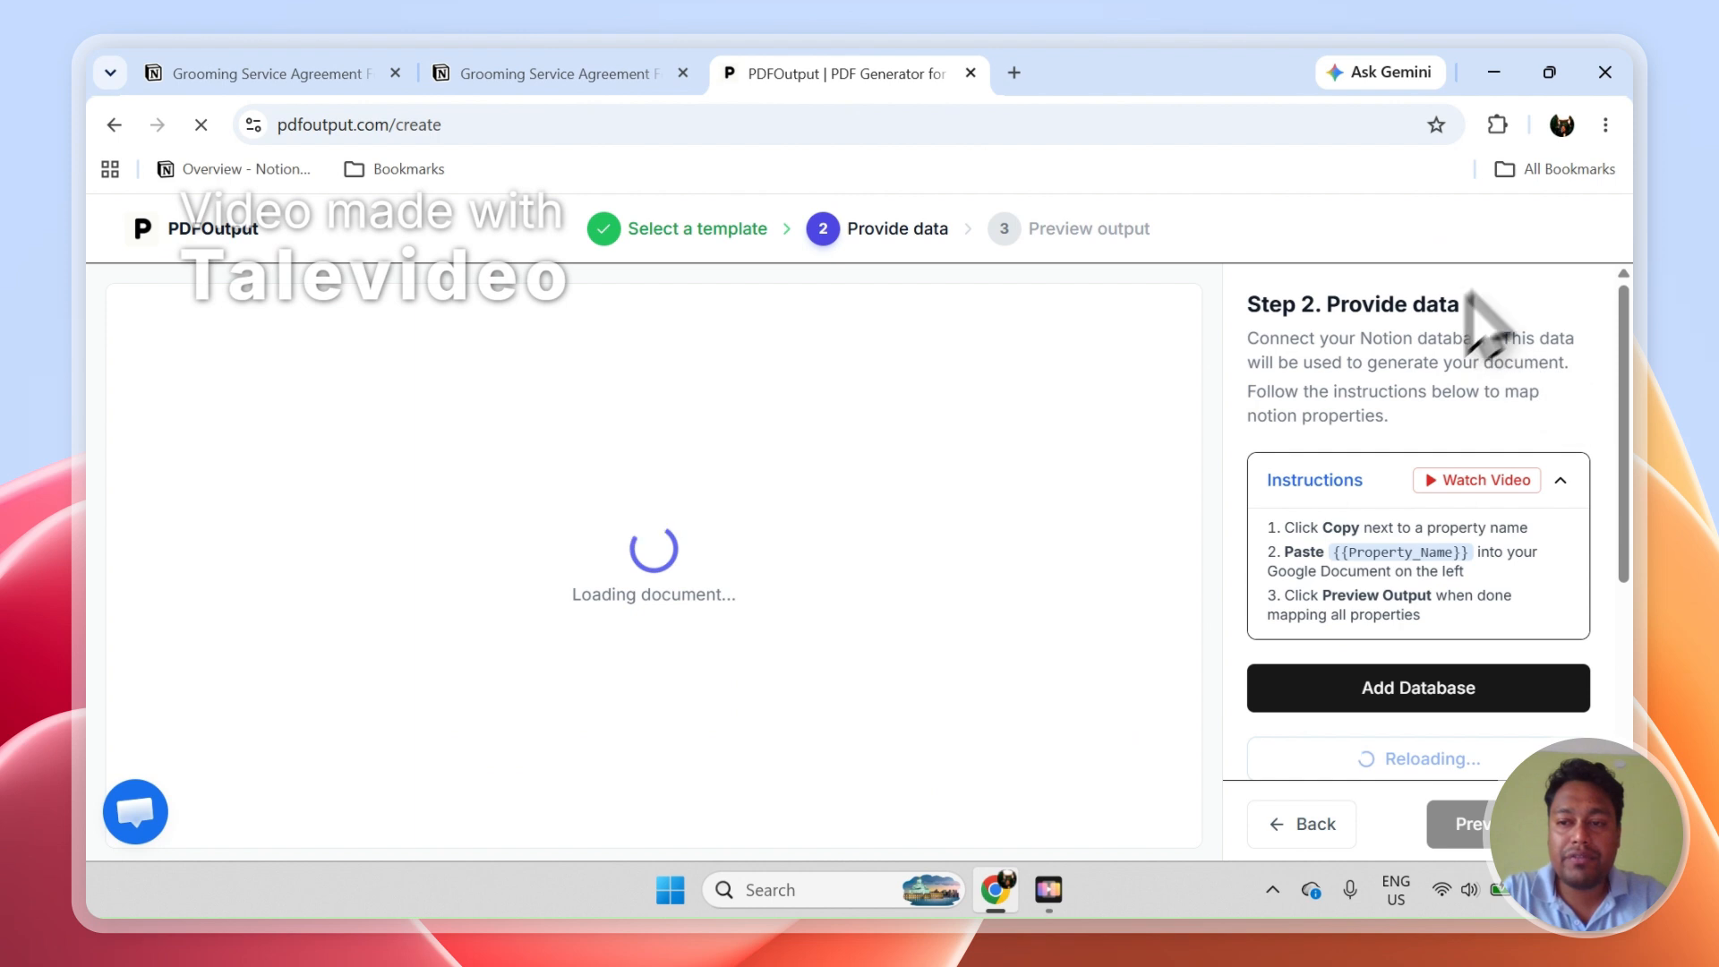
drag(1636, 361, 1636, 483)
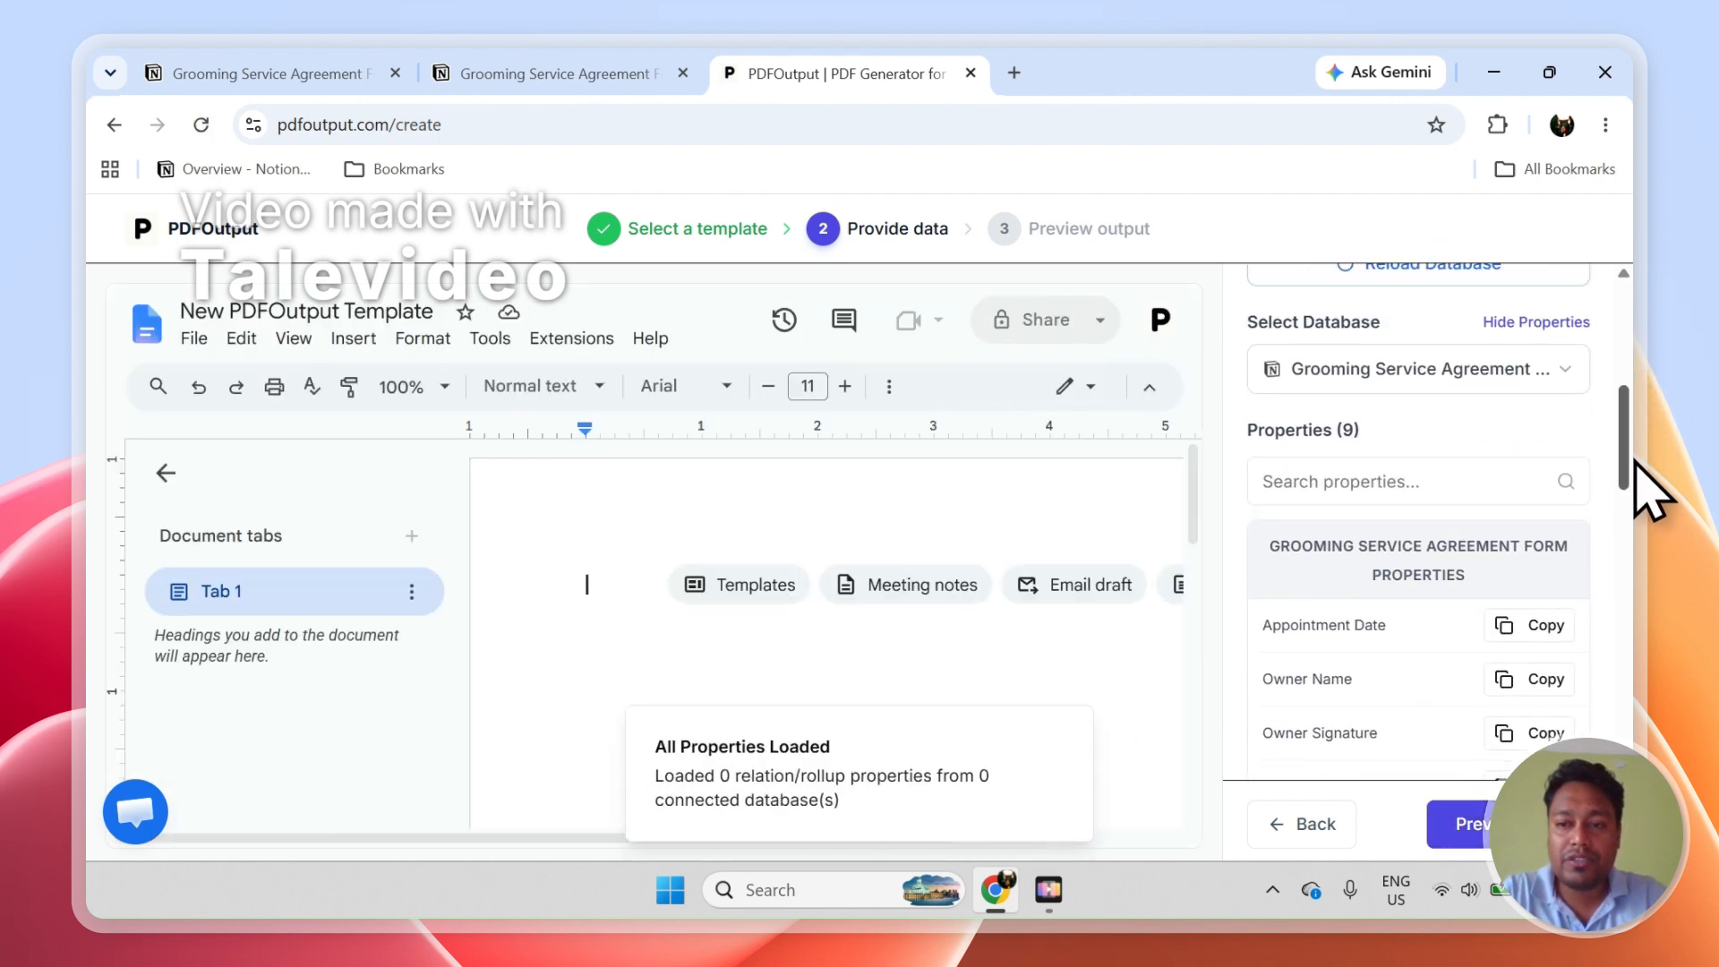
click(1394, 374)
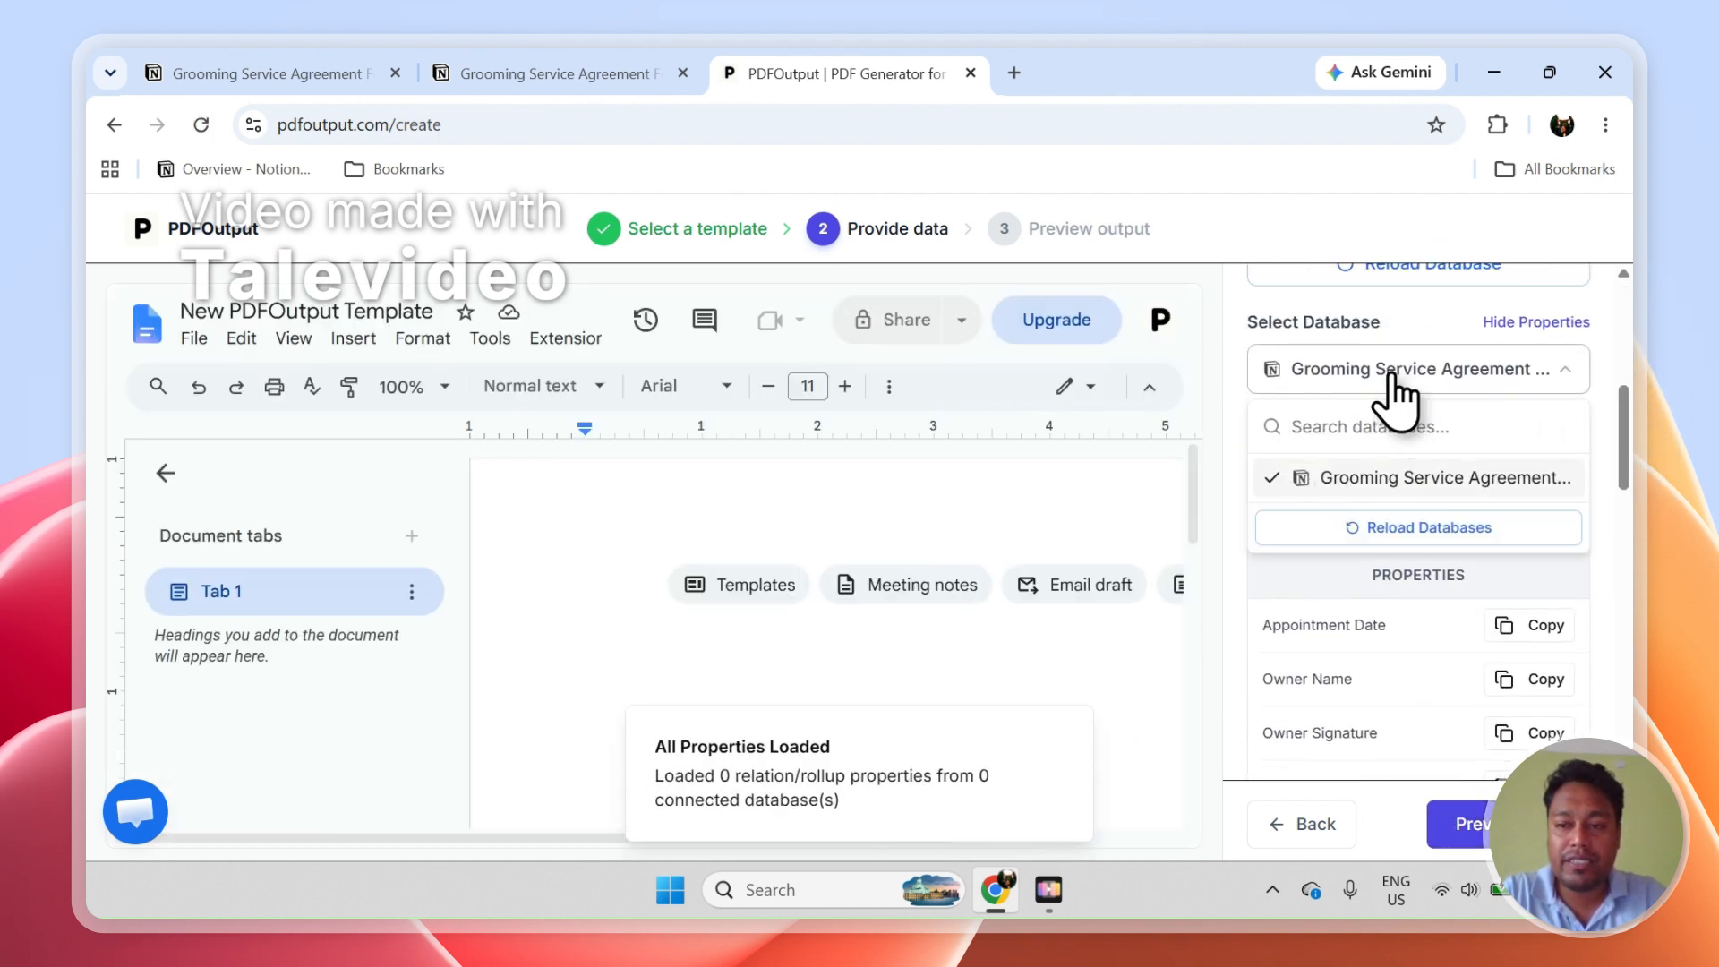
click(1394, 374)
drag(1635, 453, 1635, 524)
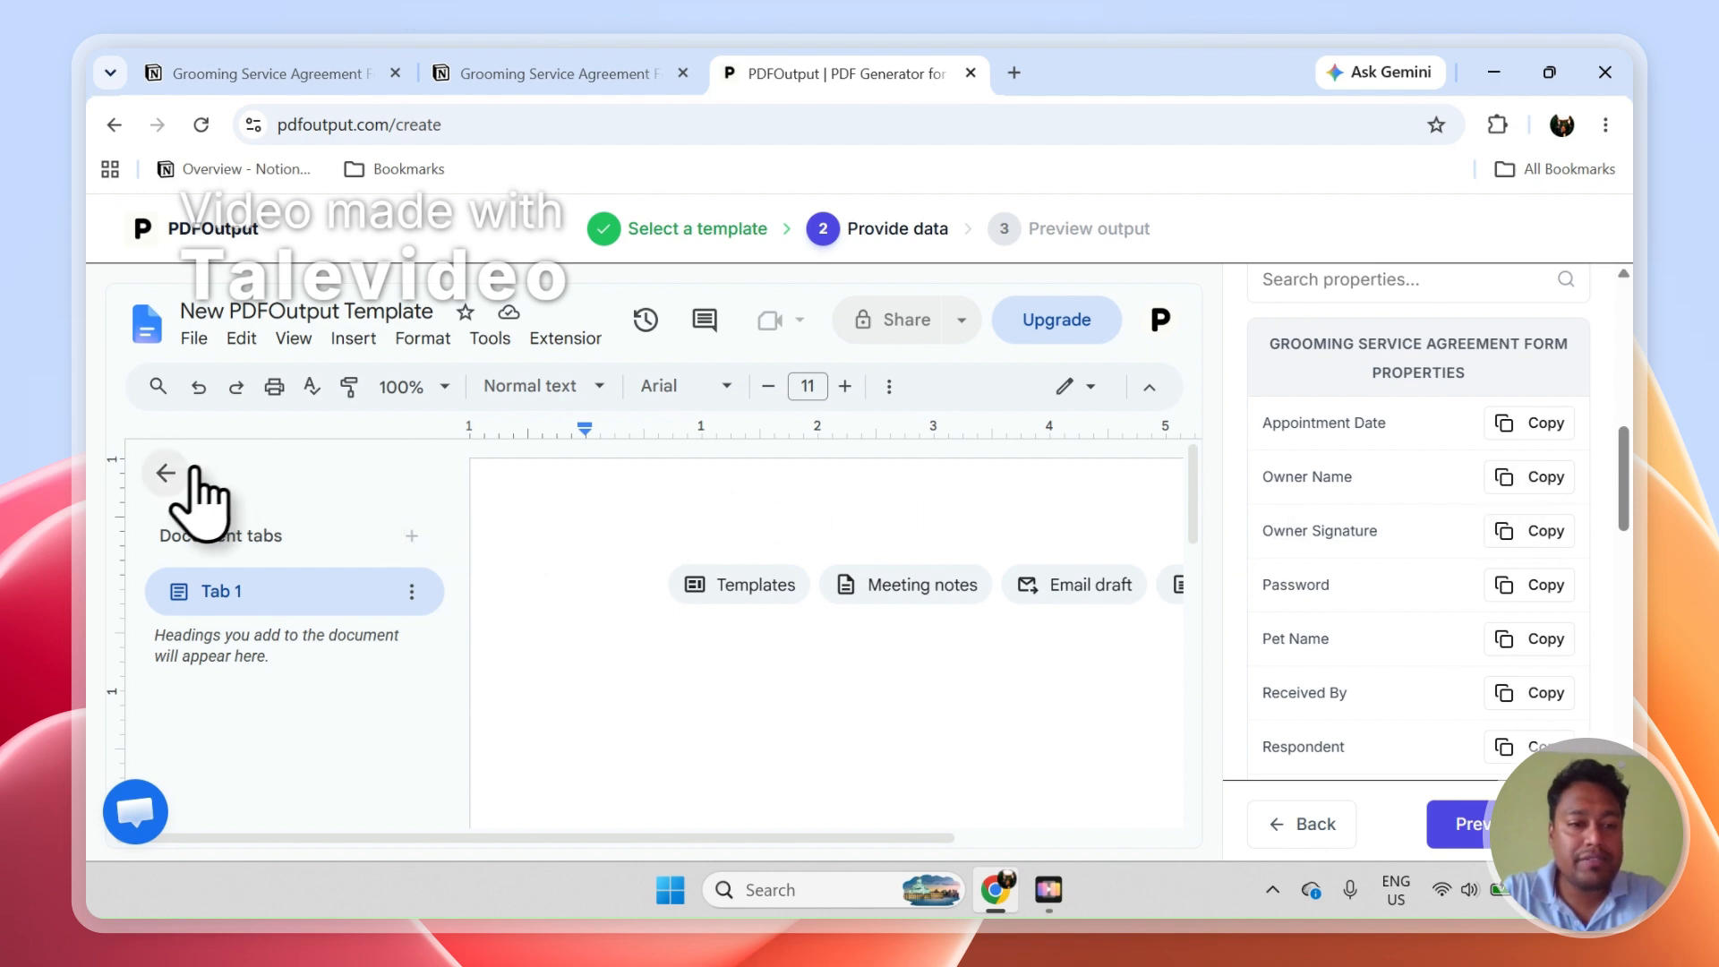
Collapse the document tabs sidebar and enter the lines "Owner Name - {{Owner Name}}" and "Pet Name - {{Pet Name}}" in the template.
click(166, 473)
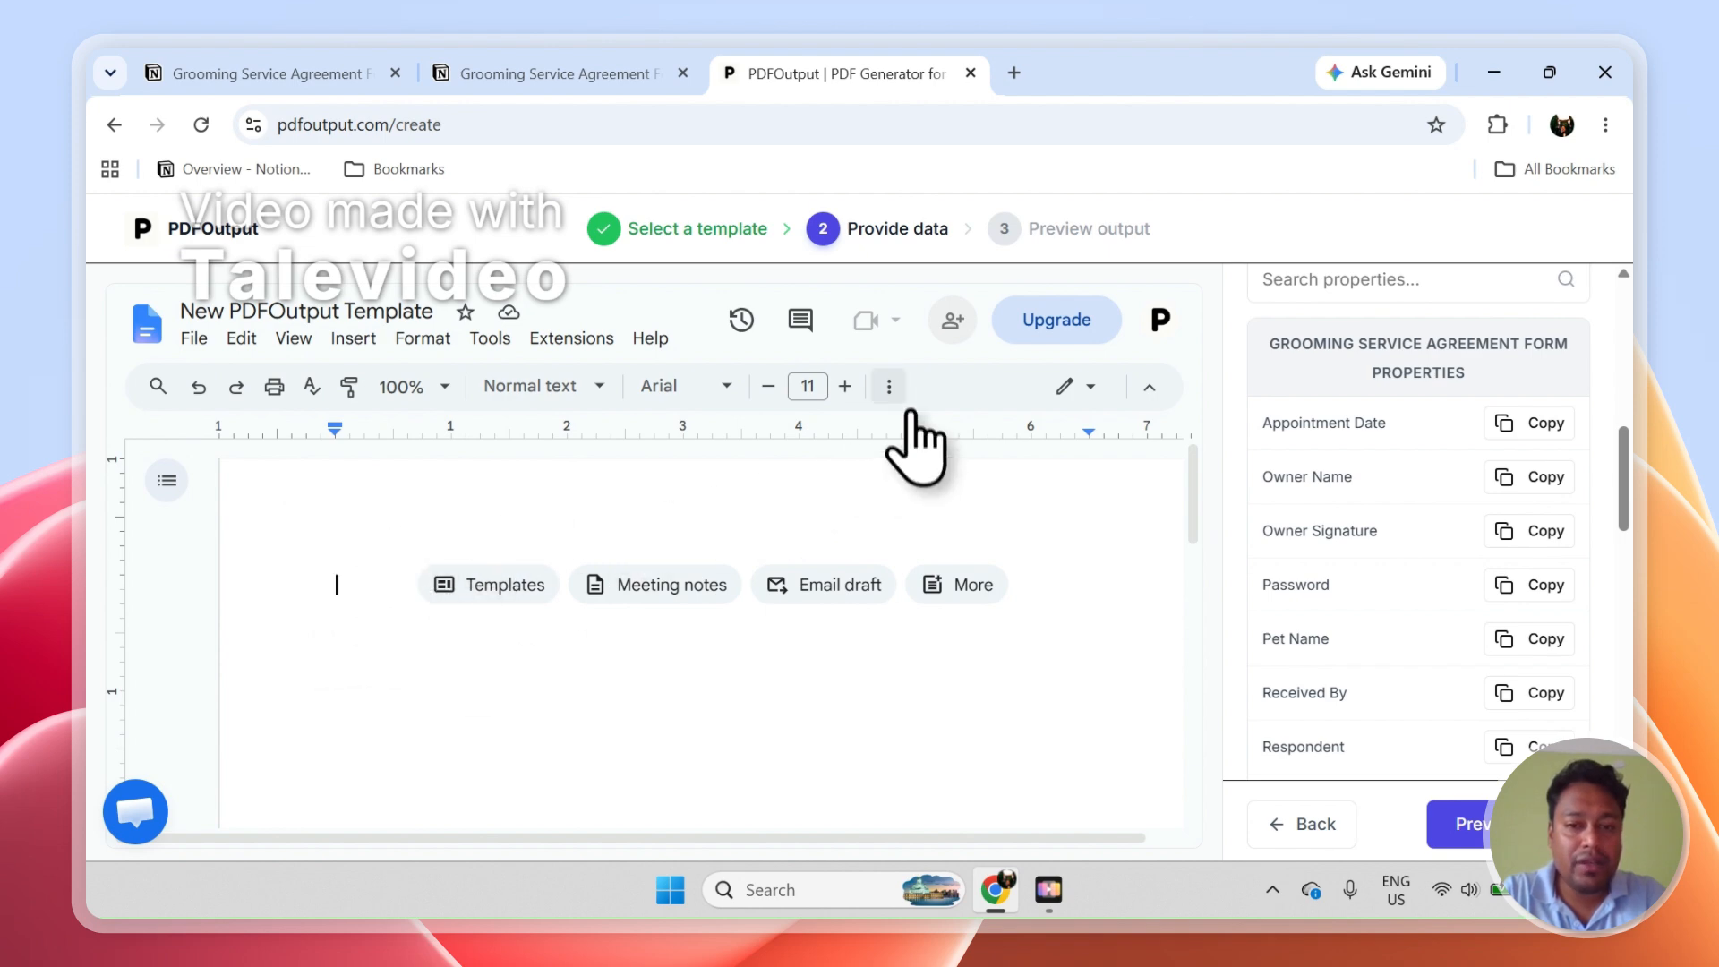
click(888, 385)
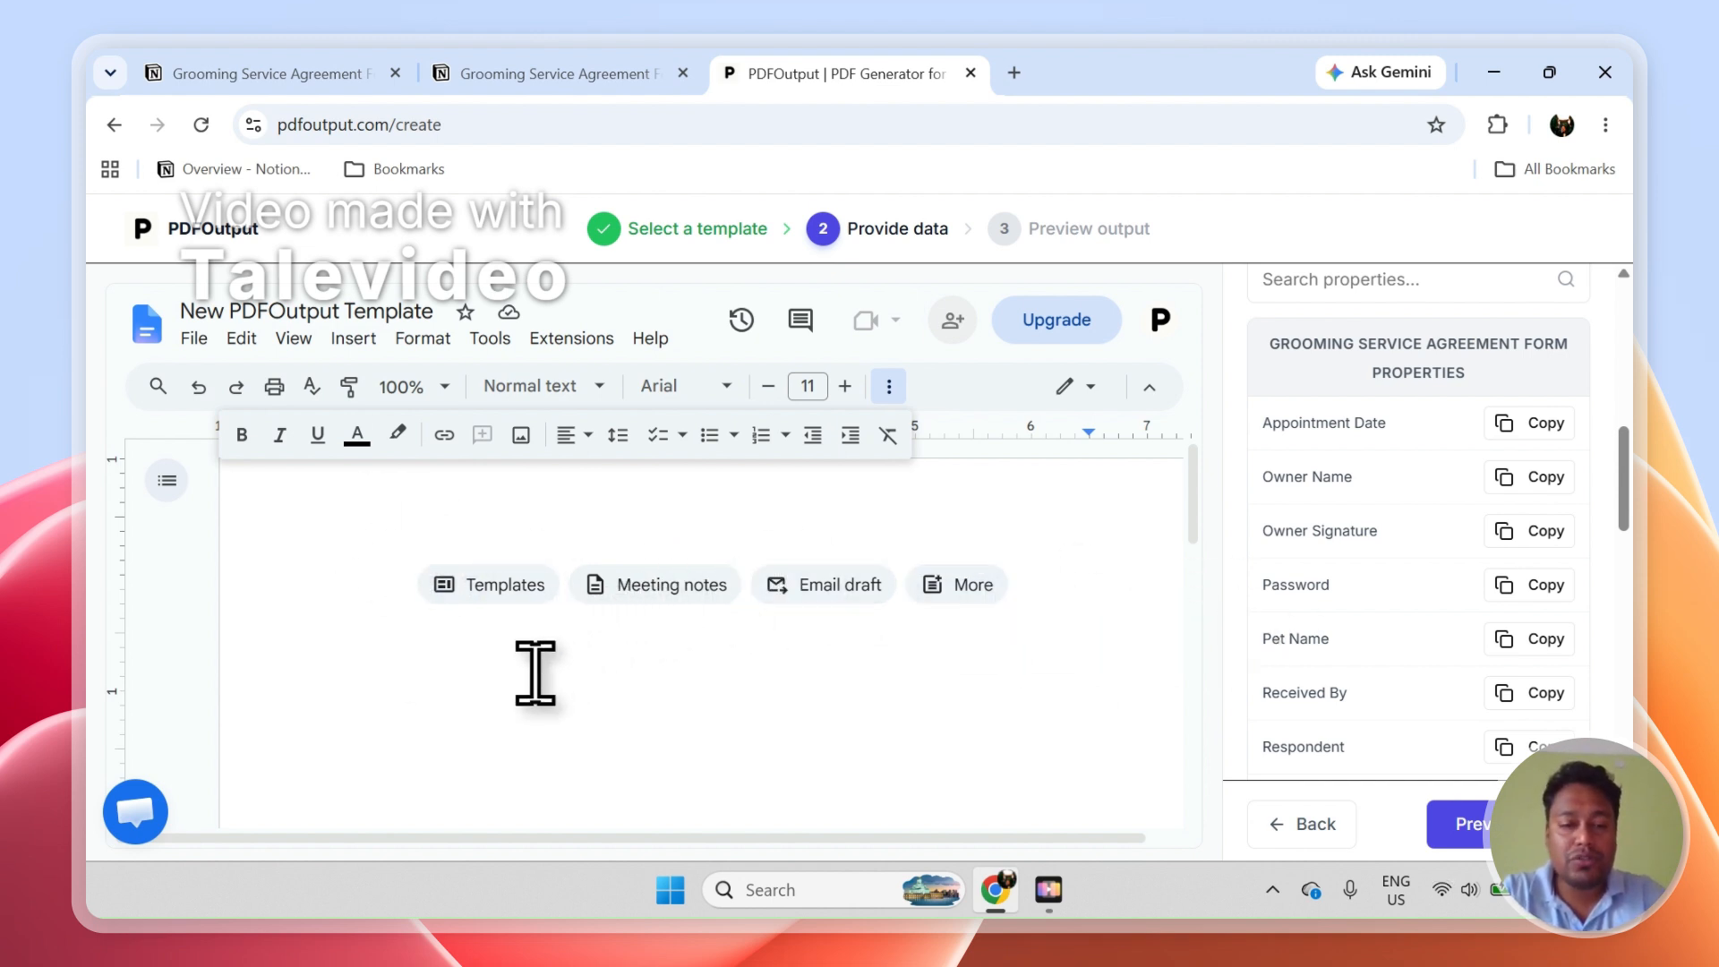
text(o)
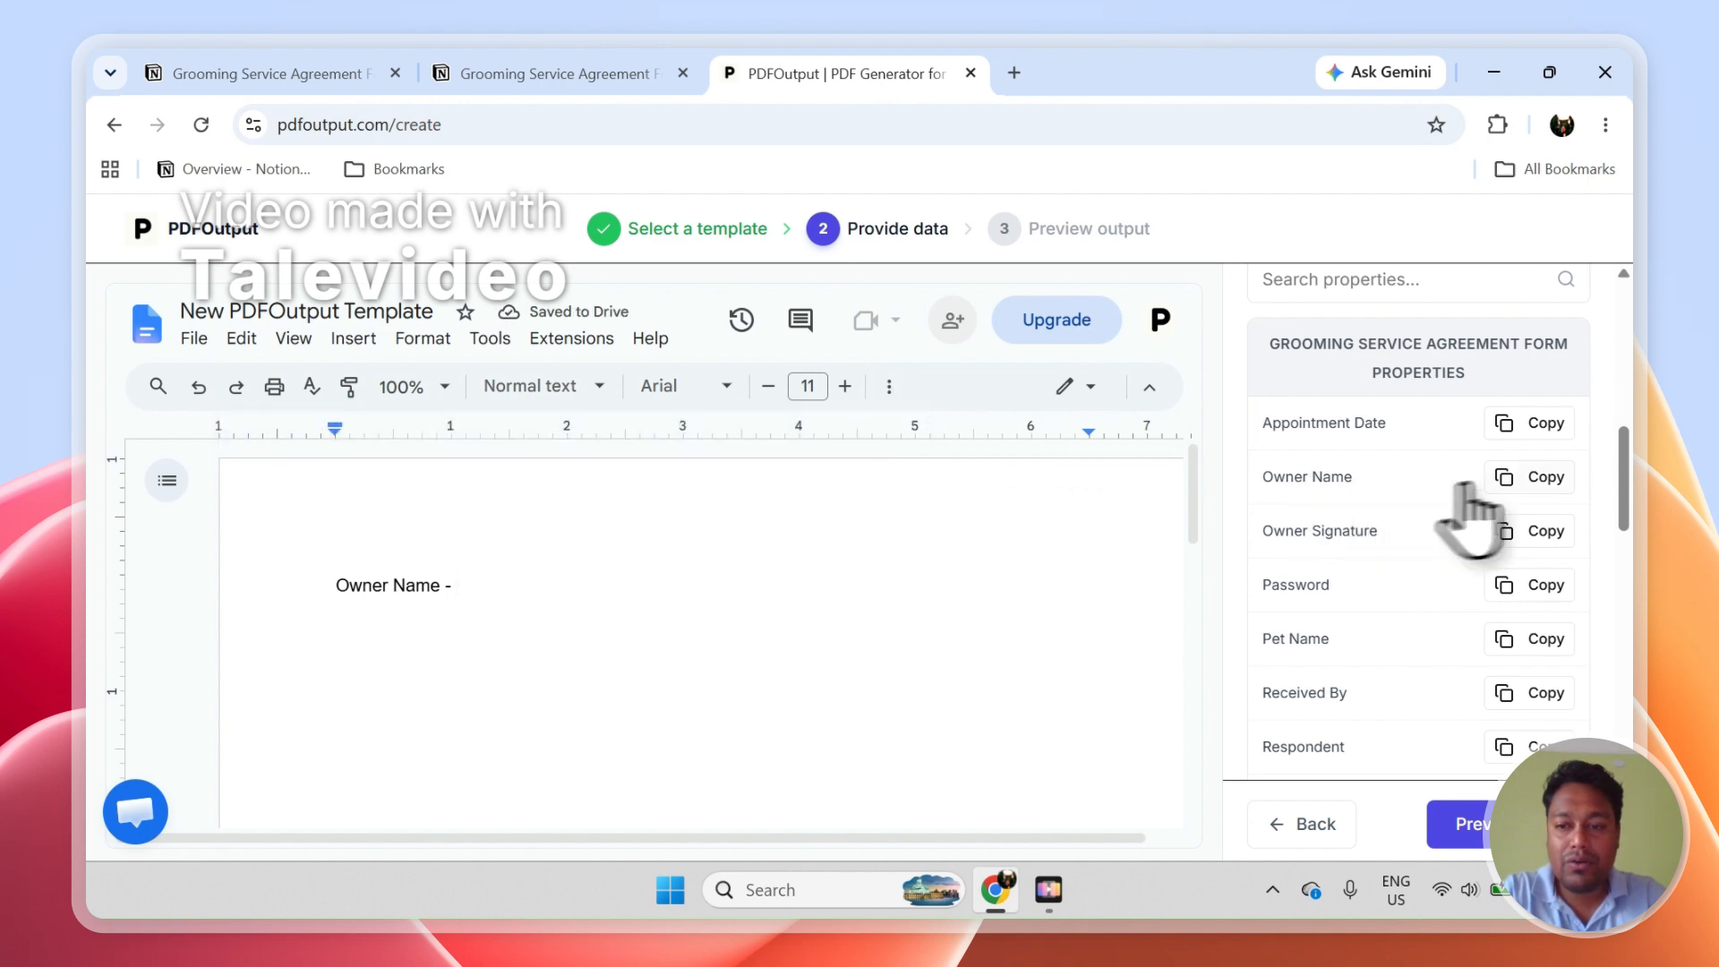
drag(1606, 474, 1635, 374)
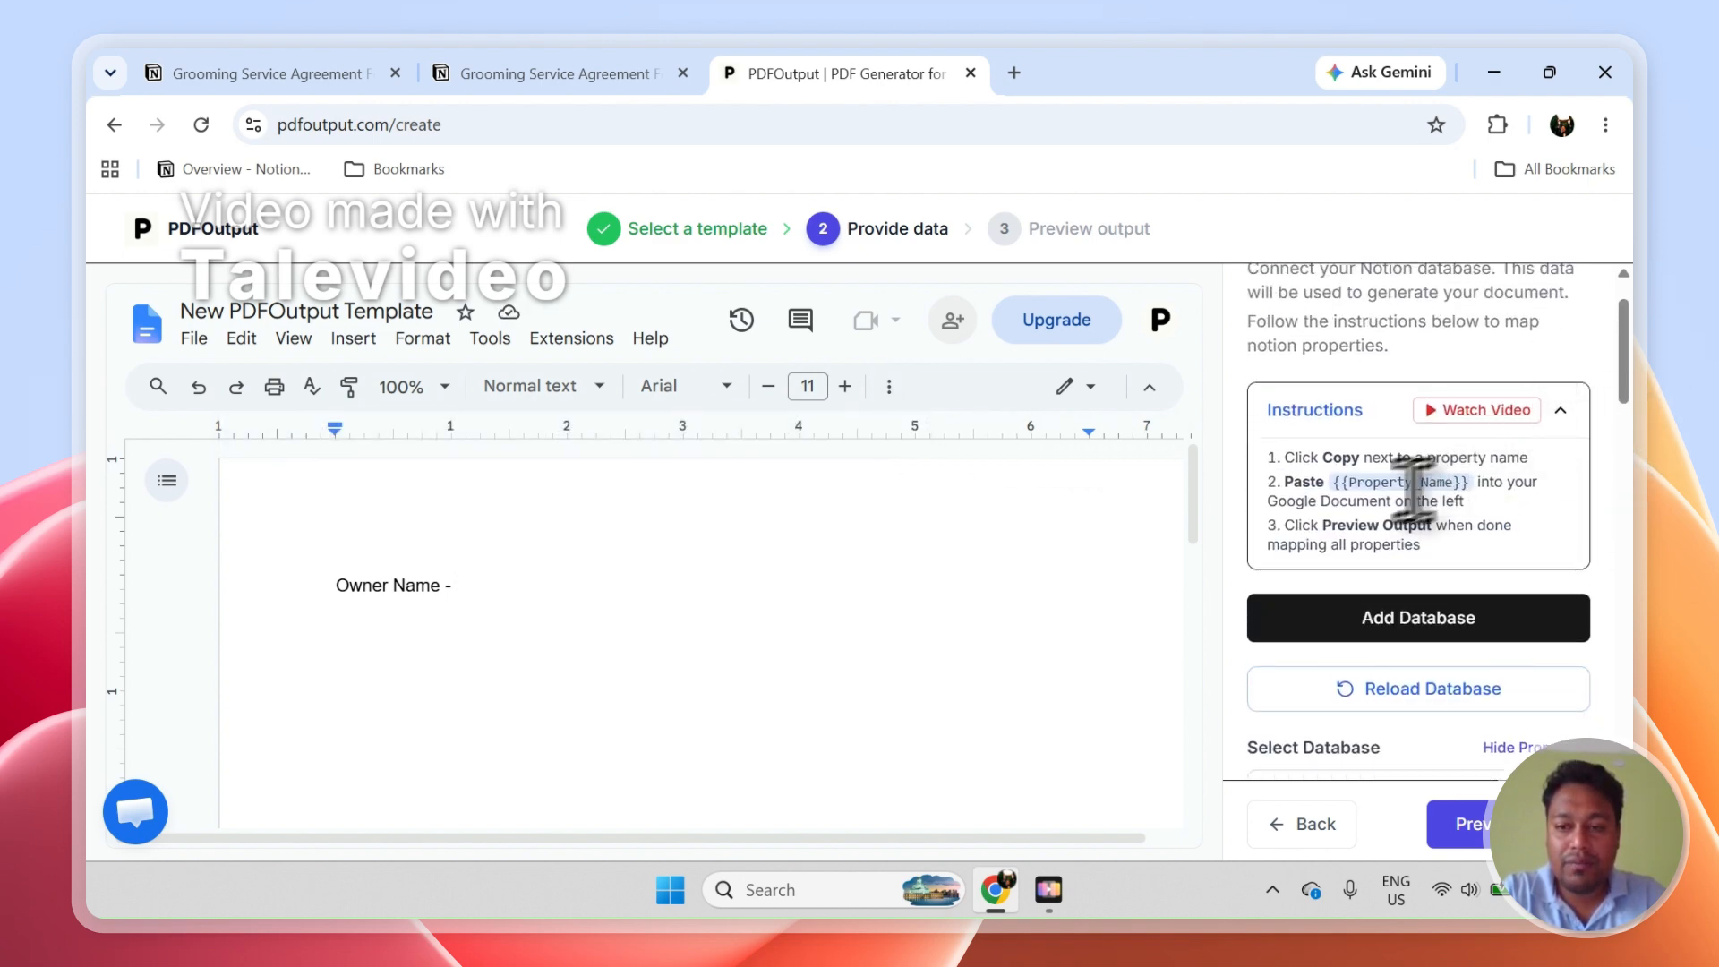
drag(1409, 532, 1220, 513)
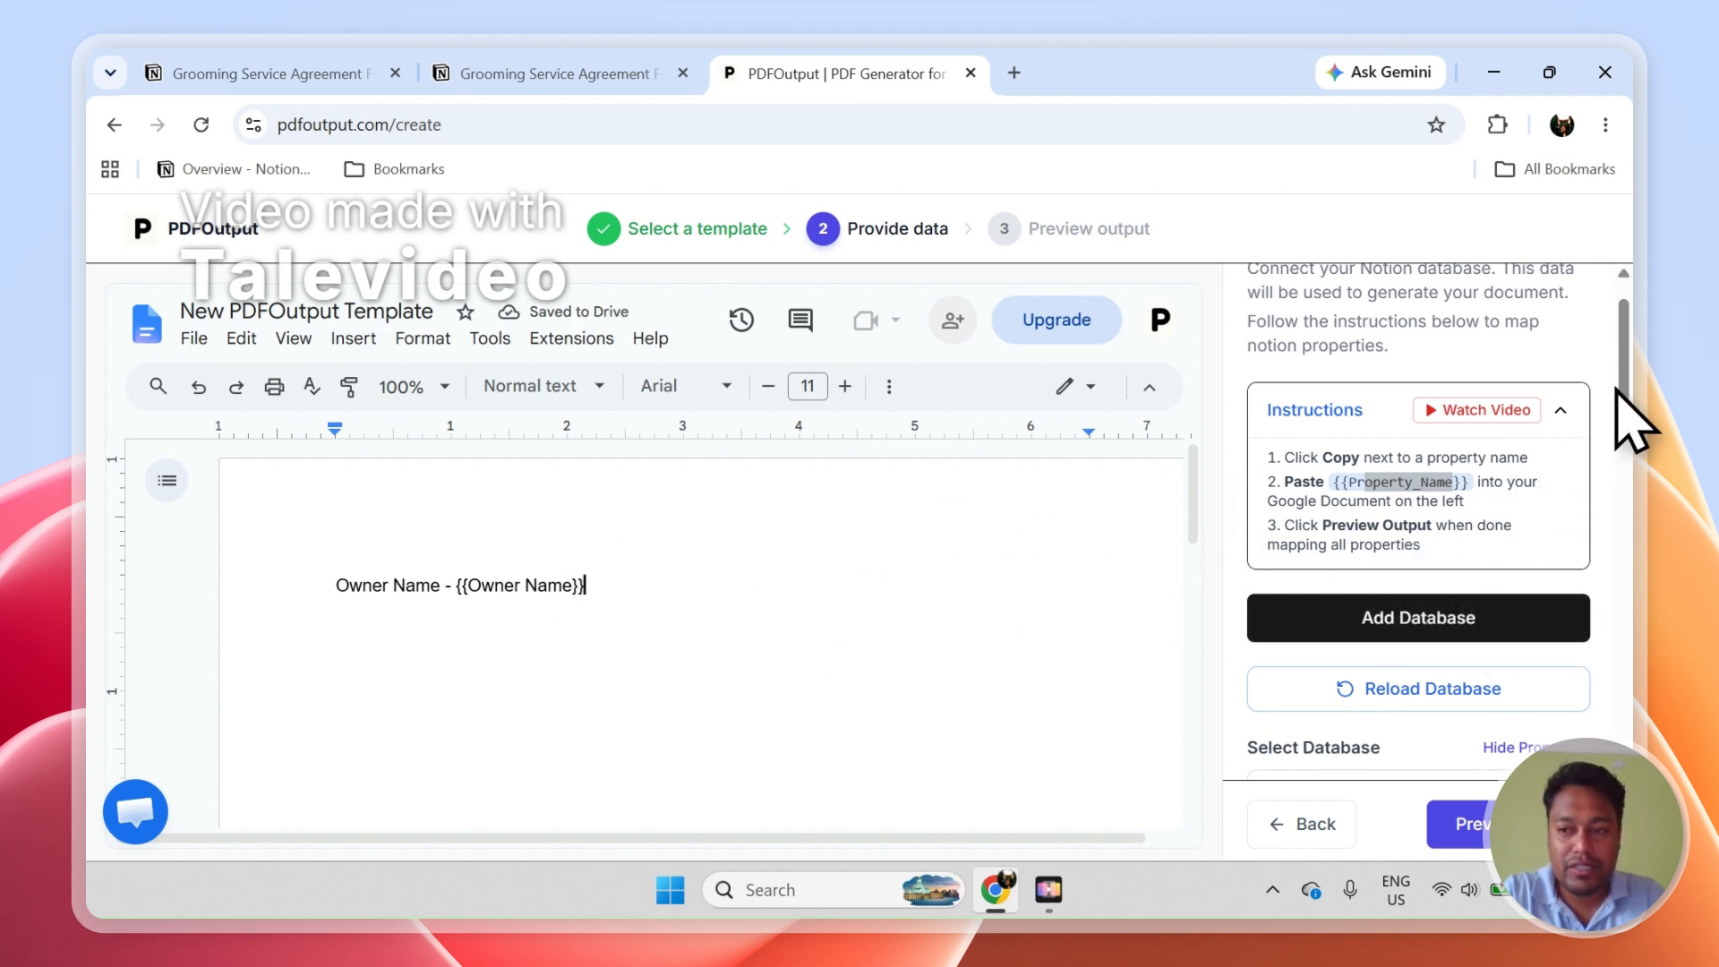
drag(1621, 385, 1636, 490)
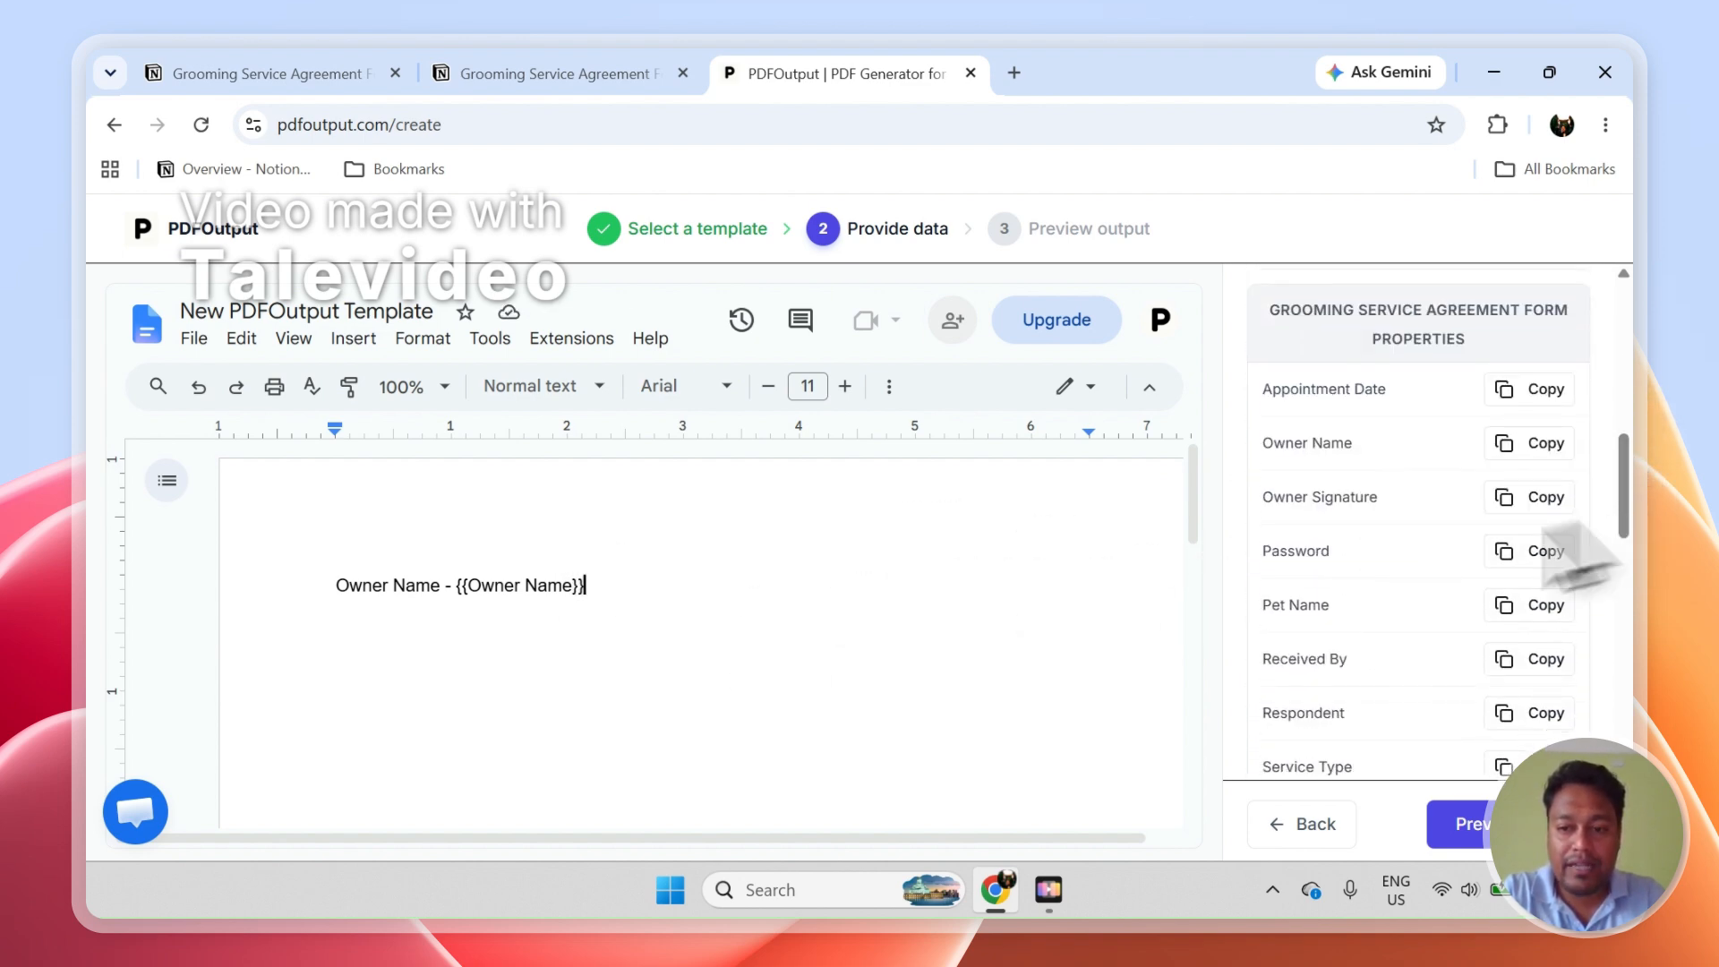
click(831, 611)
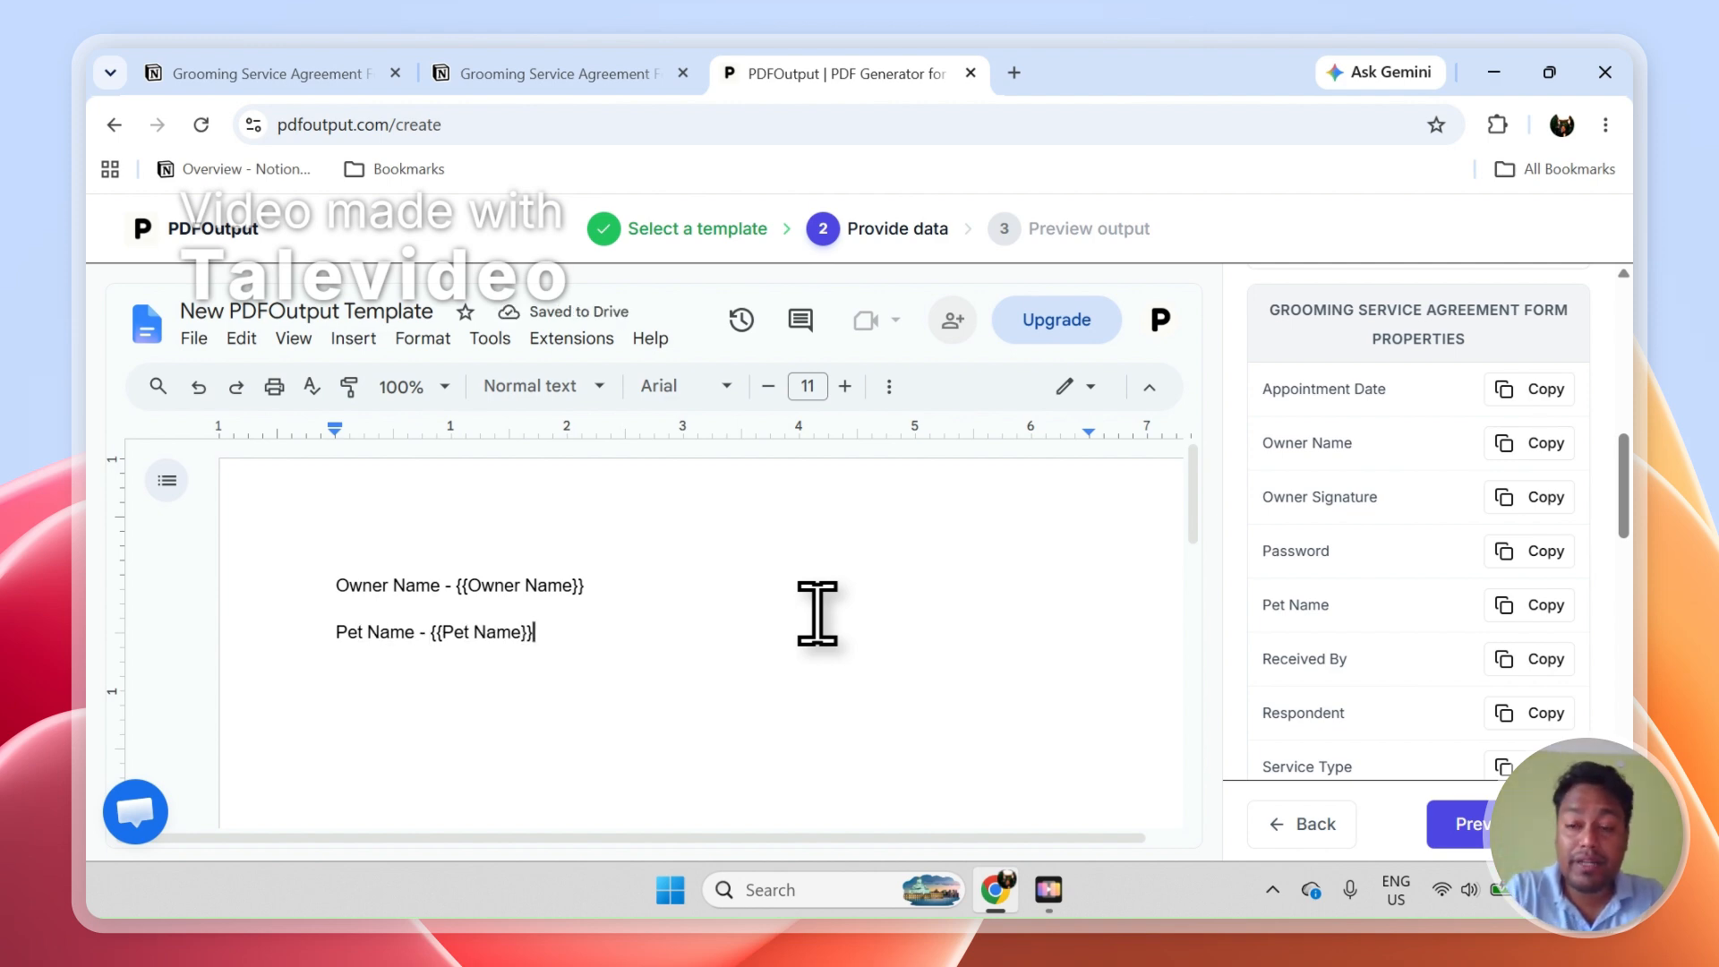
Italicize the whole Pet Name line in the template.
scroll(1623, 519, down, 2)
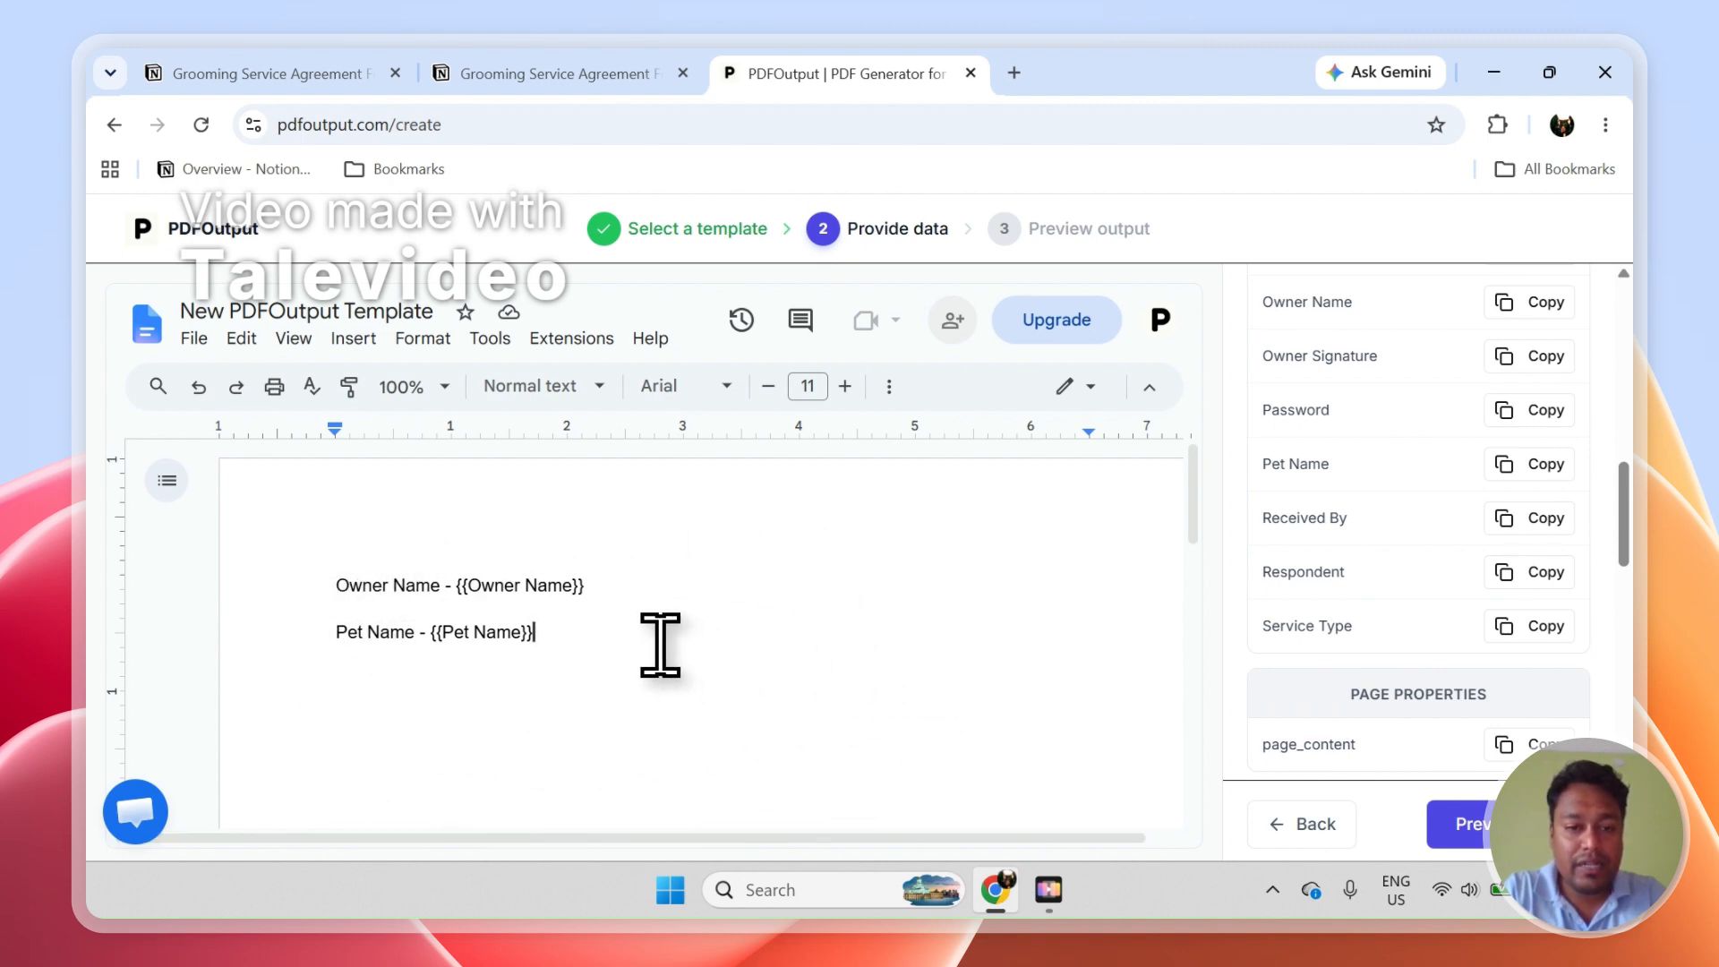
drag(604, 638, 396, 638)
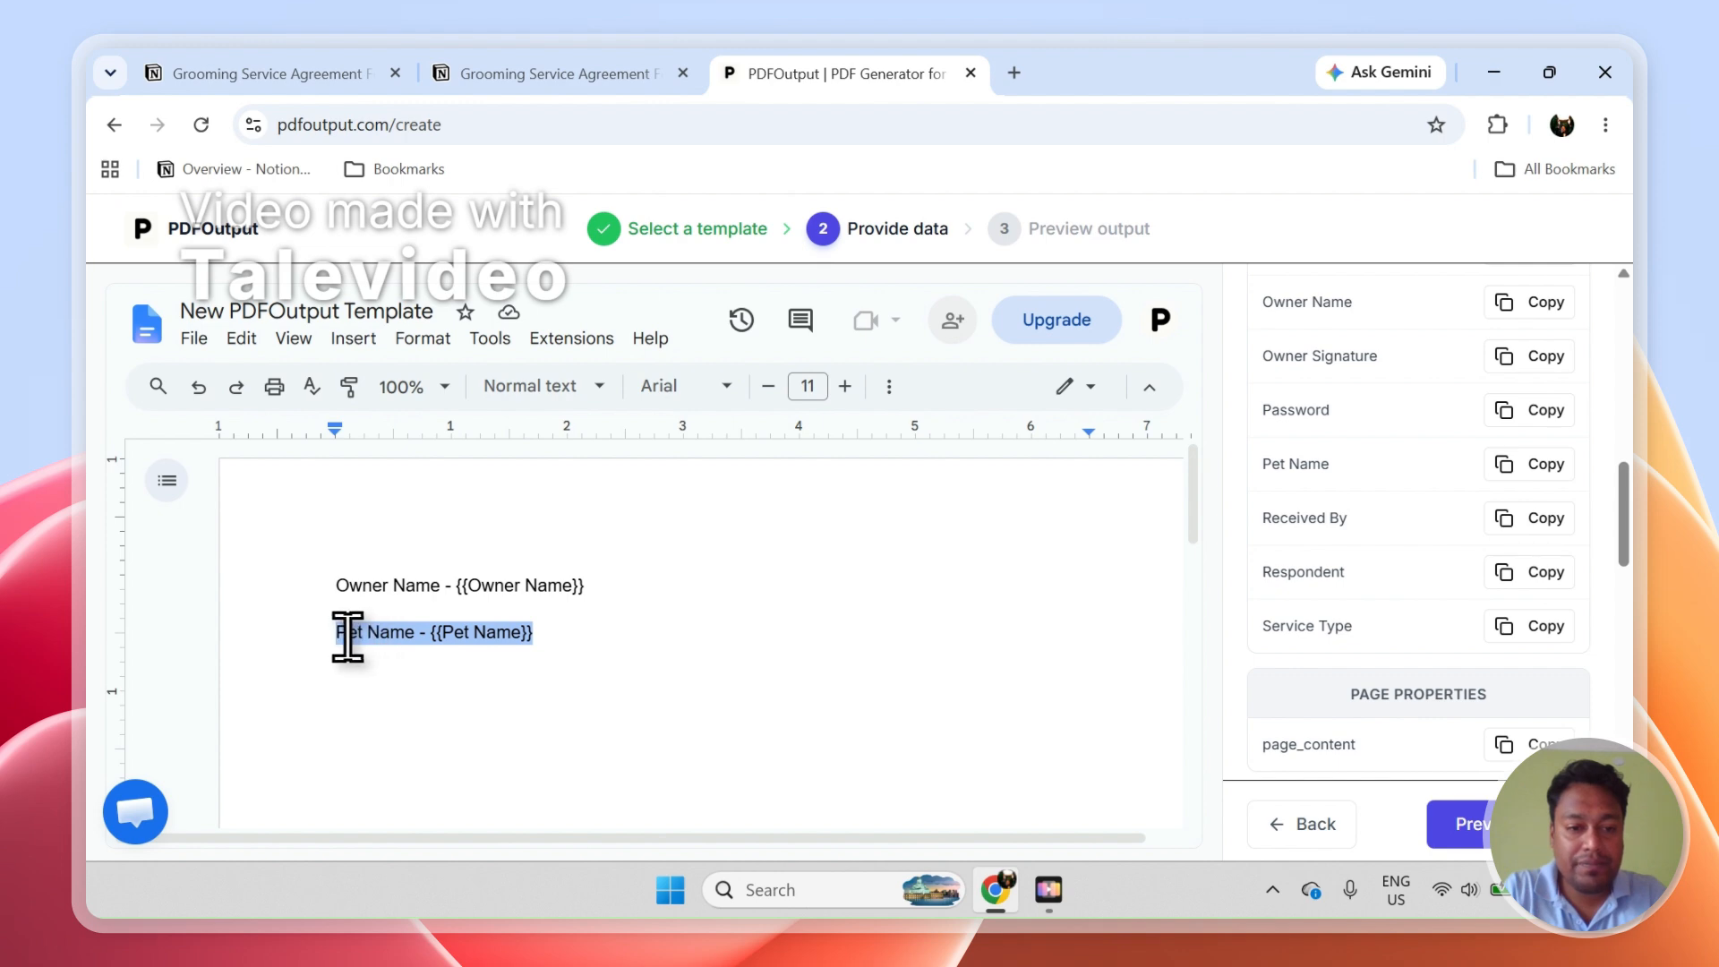
click(657, 615)
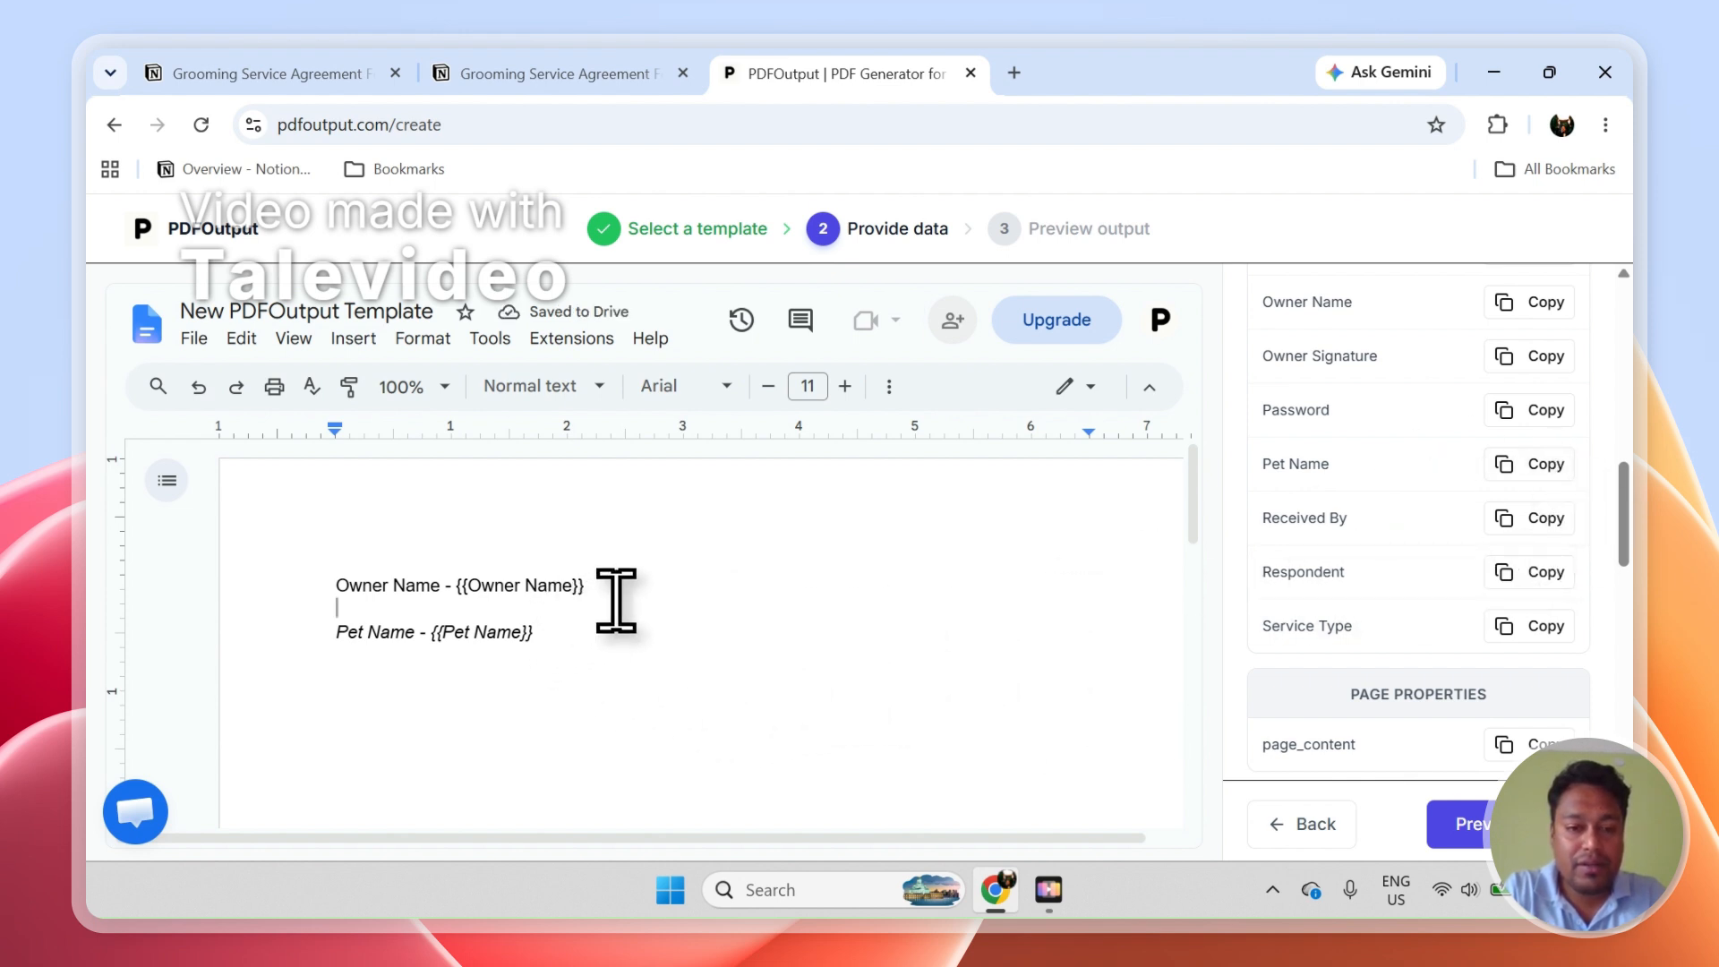
Make the Owner Name line bold and highlight it in yellow.
drag(557, 591, 375, 587)
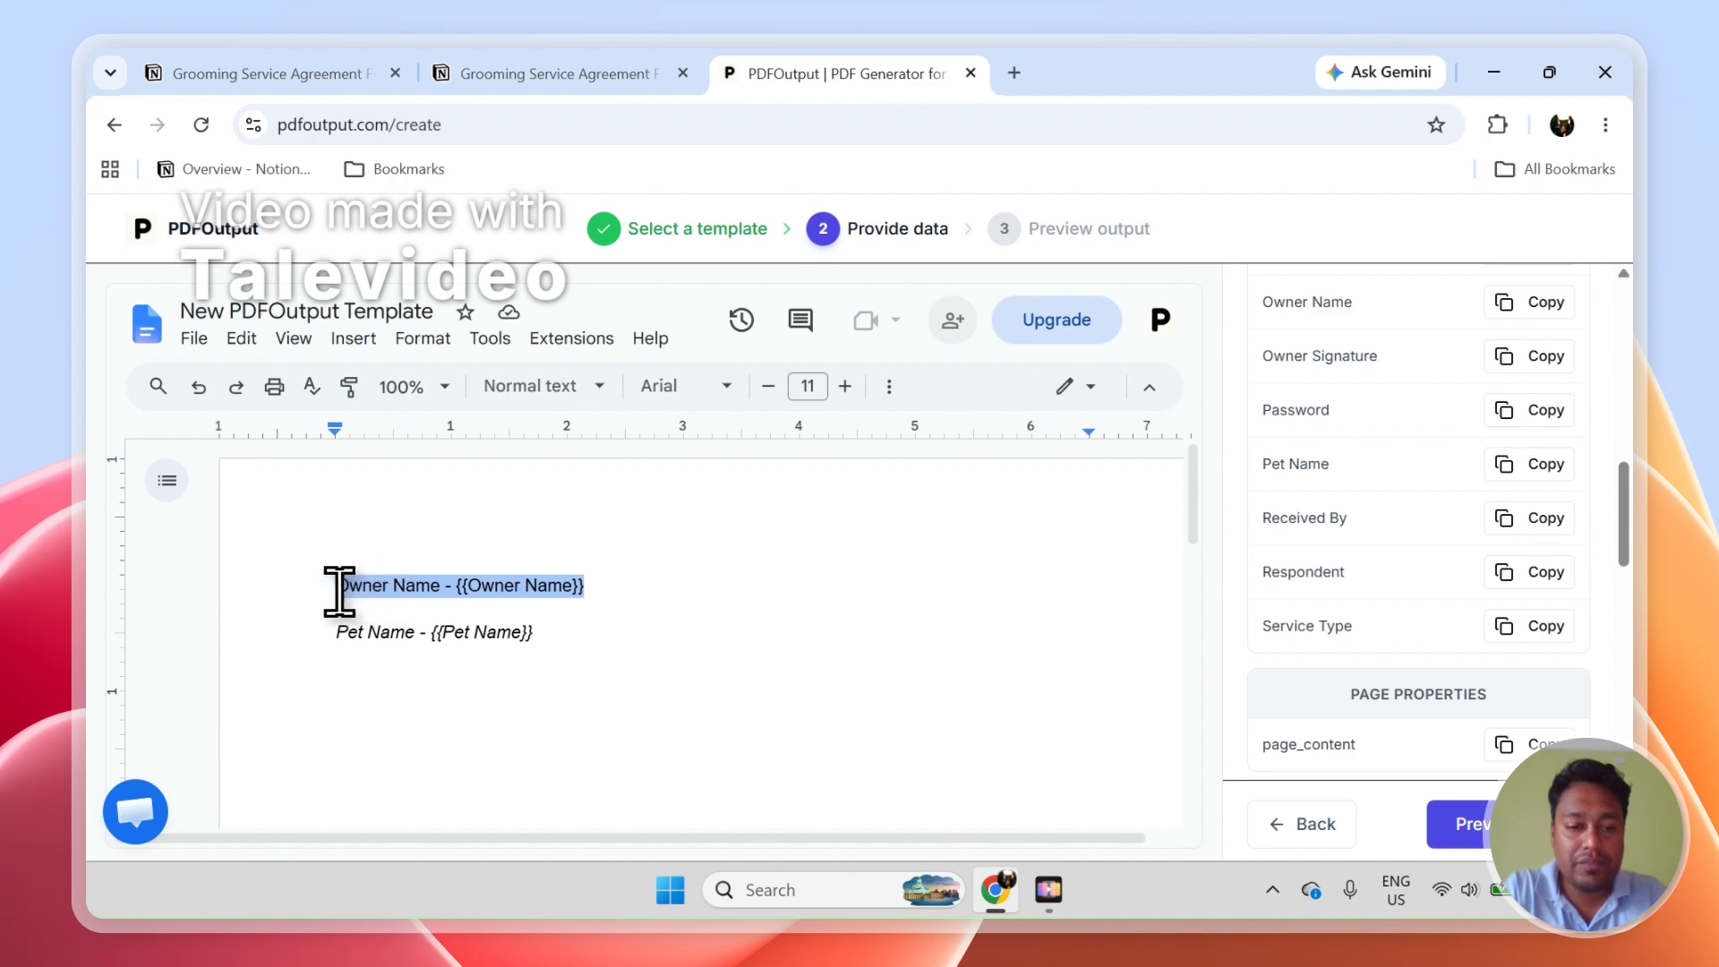
key(ctrl+b)
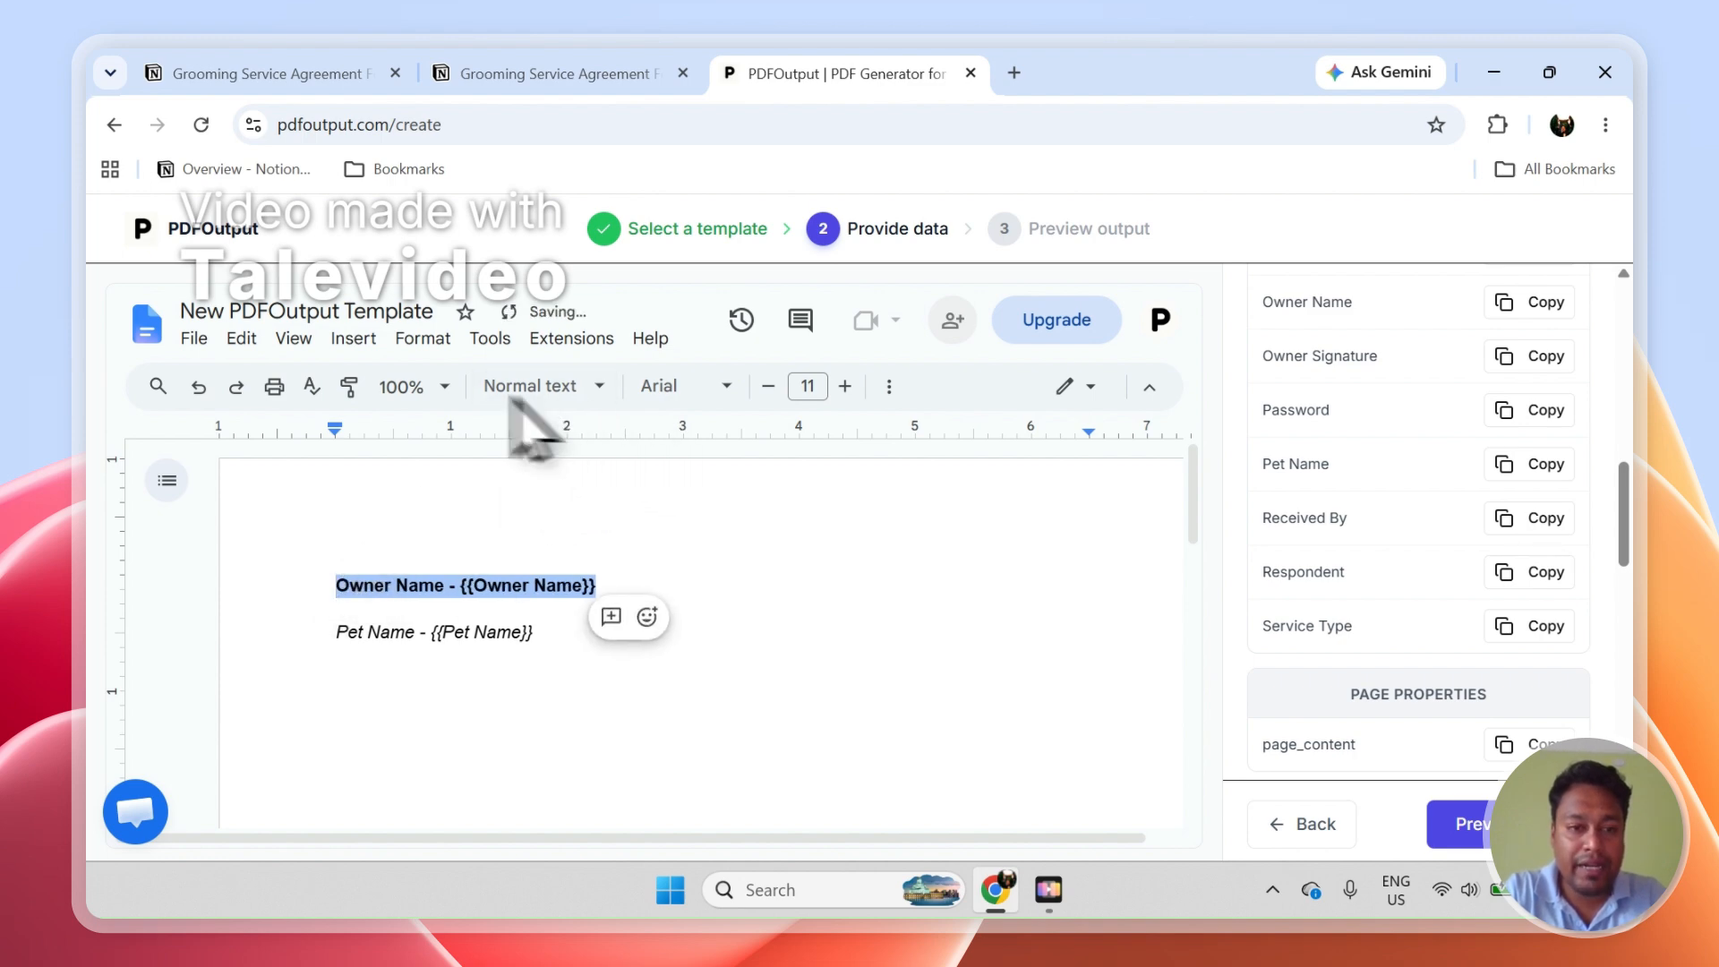
click(889, 385)
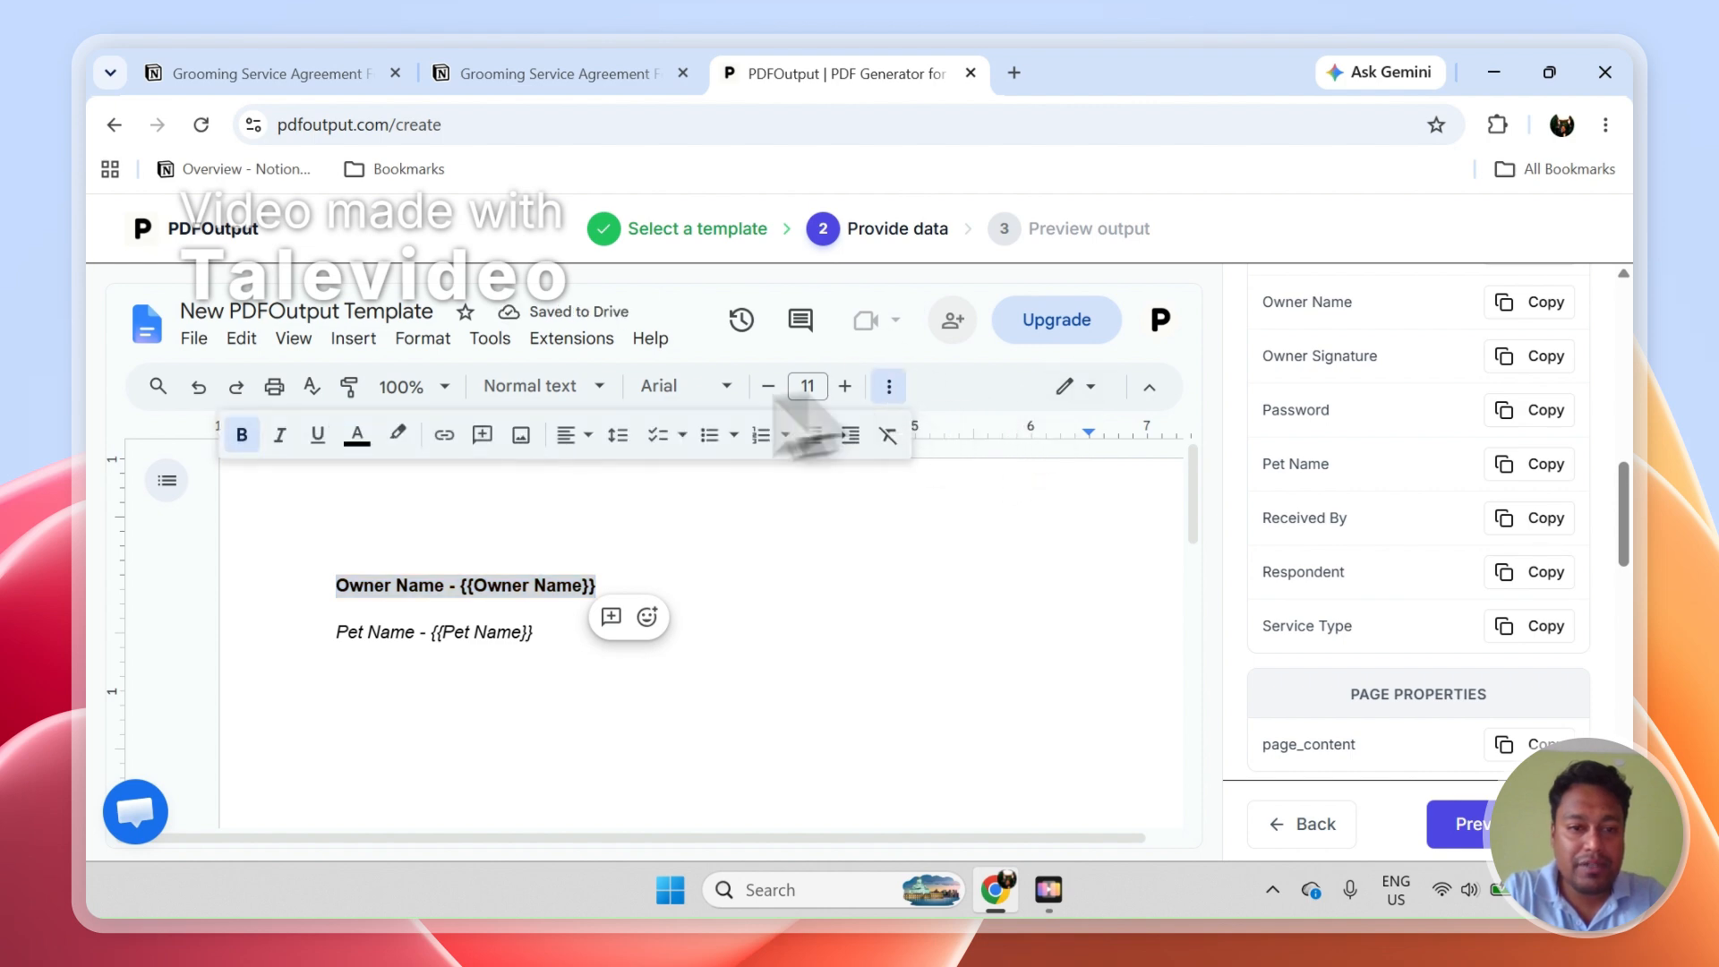
click(400, 434)
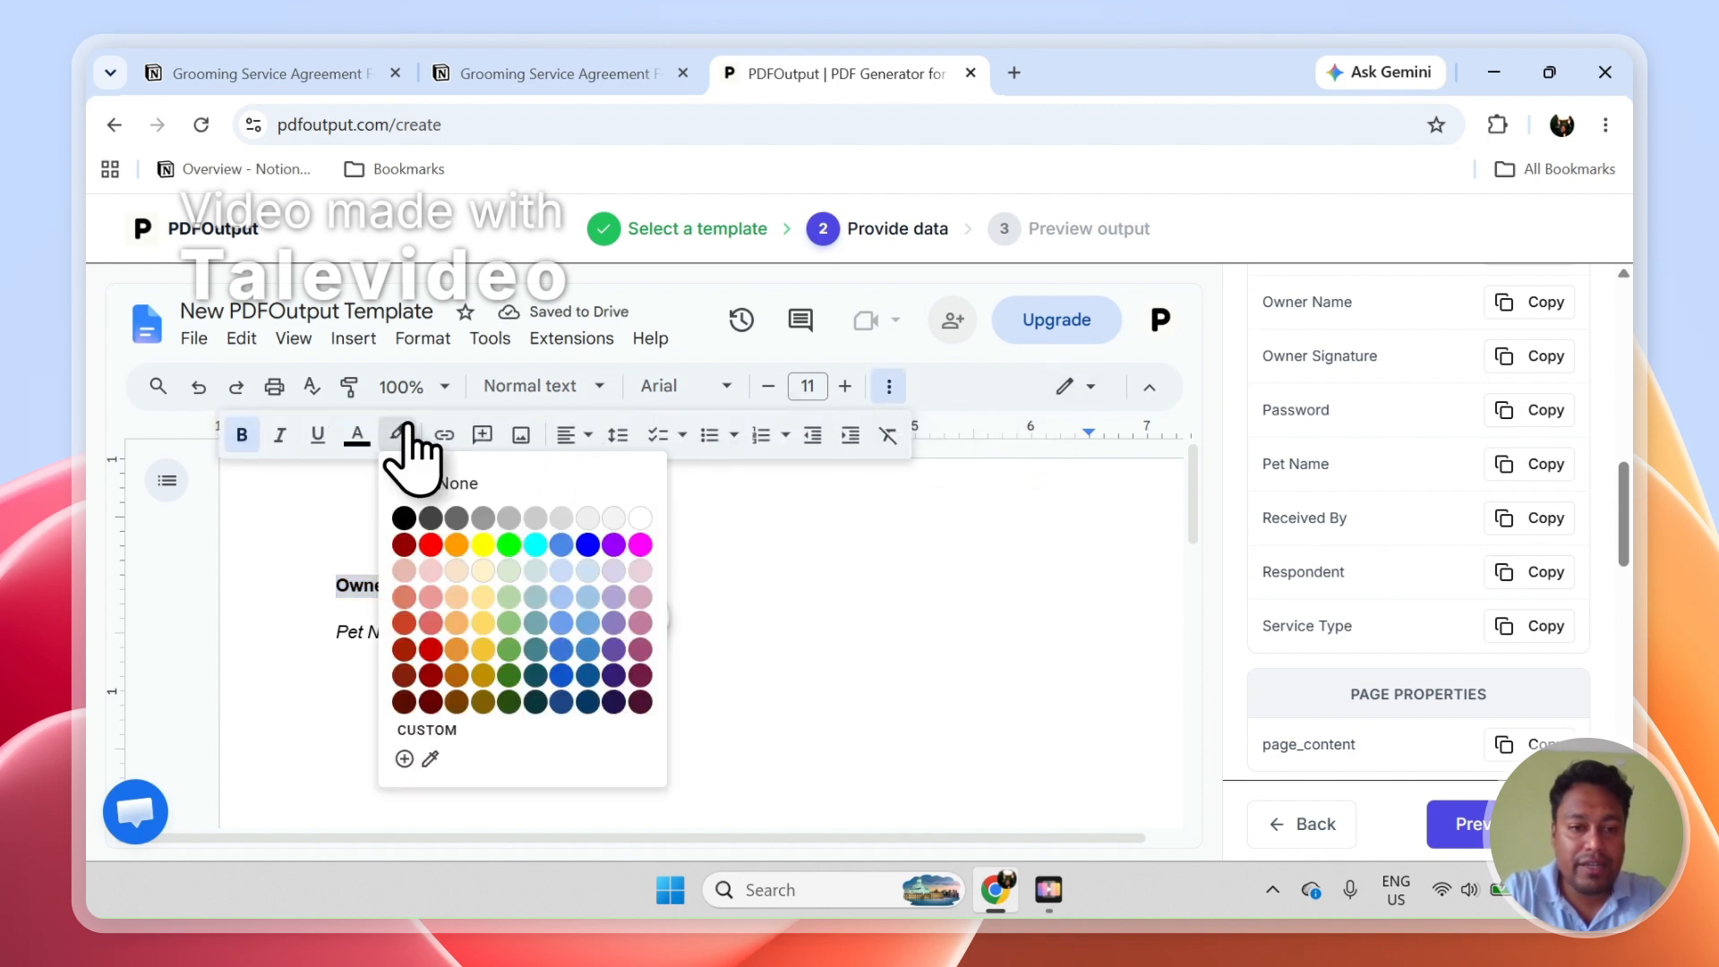
click(482, 546)
click(448, 583)
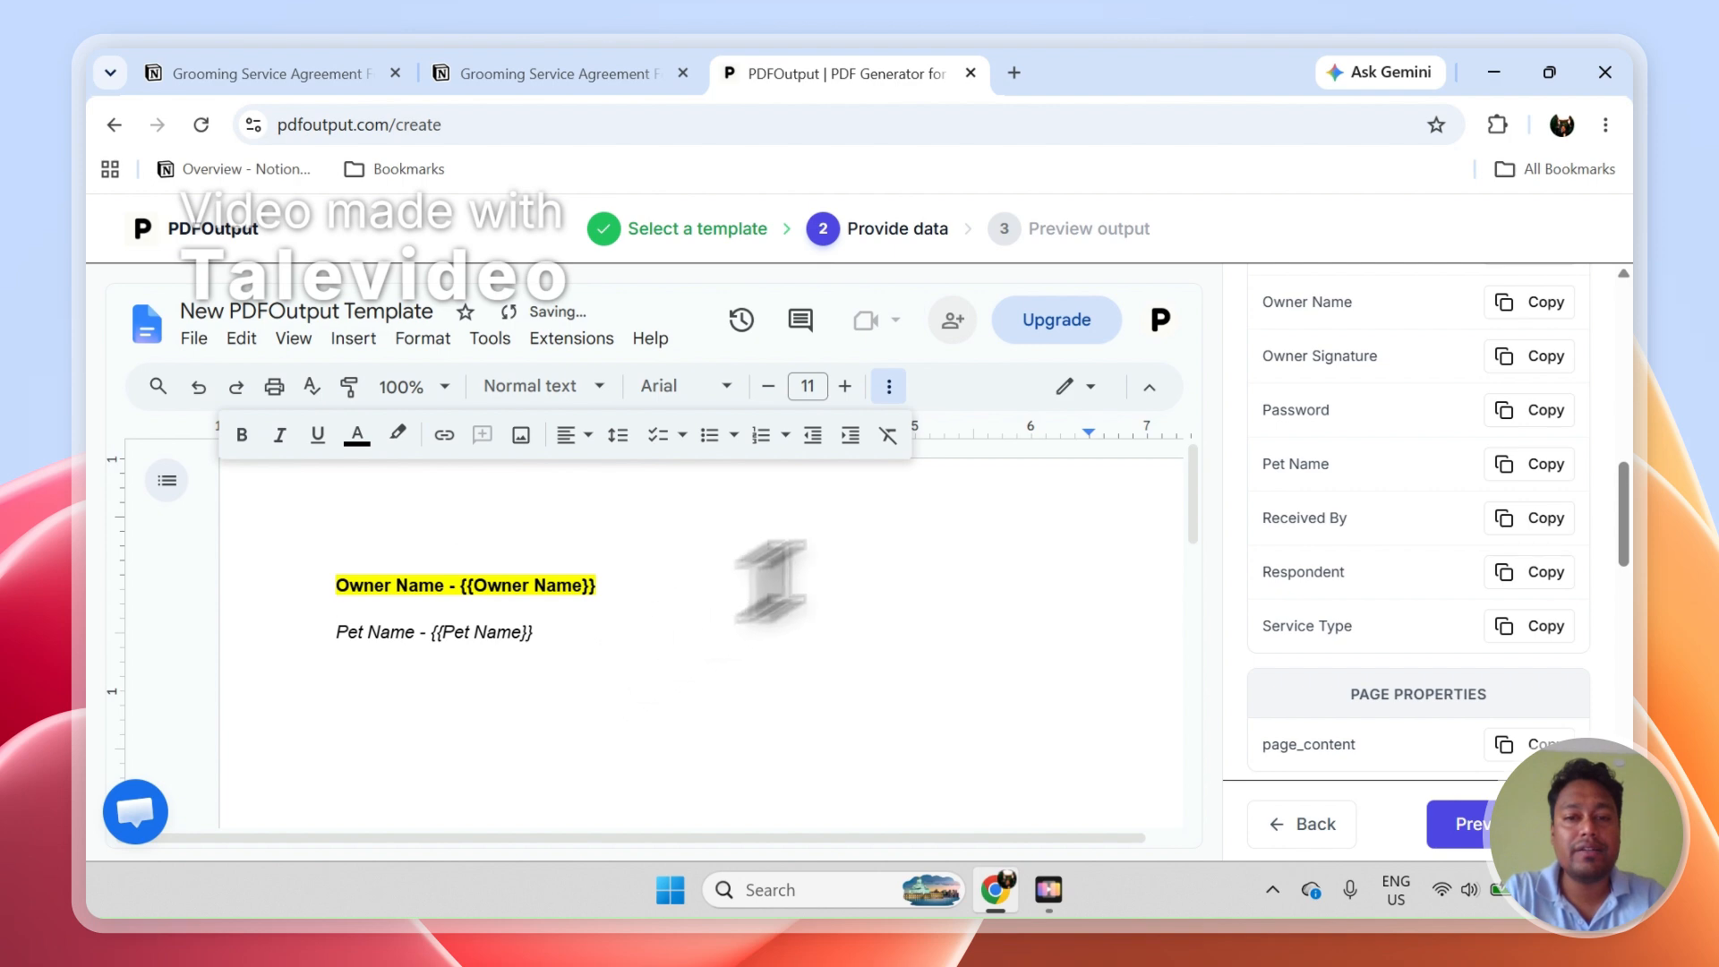
click(889, 397)
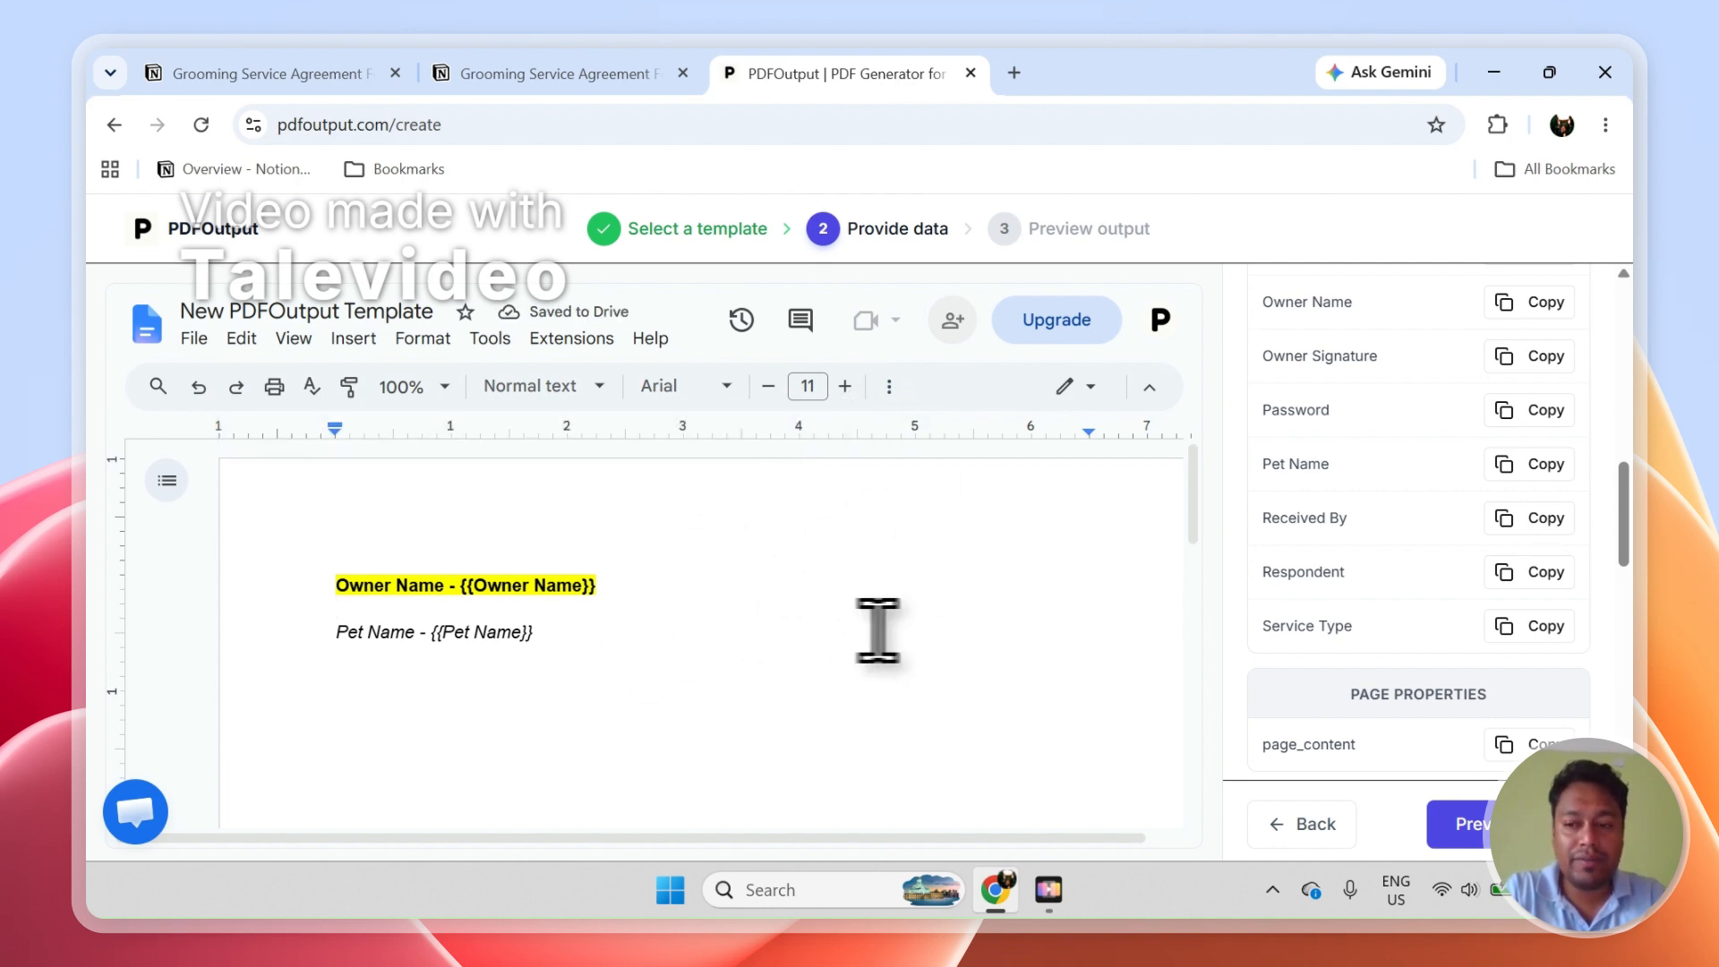
Review the E-Signatures option and the Notion columns, and set the PDF File Name field to Owner Name.
scroll(1647, 582, down, 1)
scroll(1638, 564, down, 4)
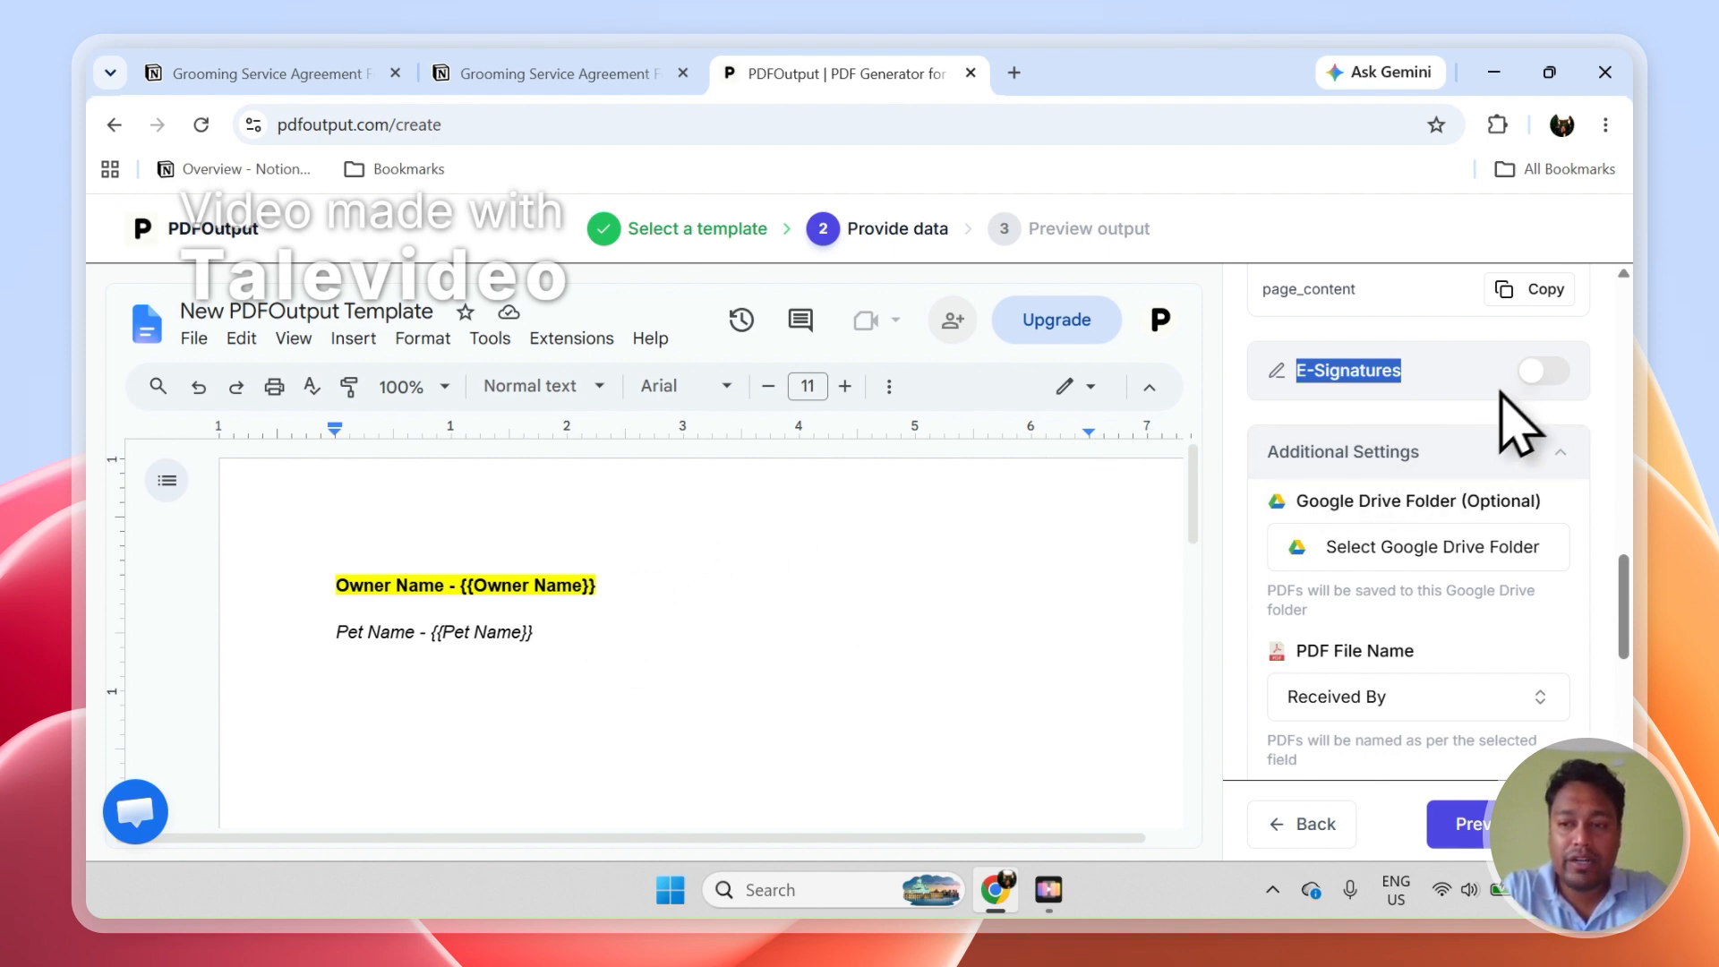
click(730, 602)
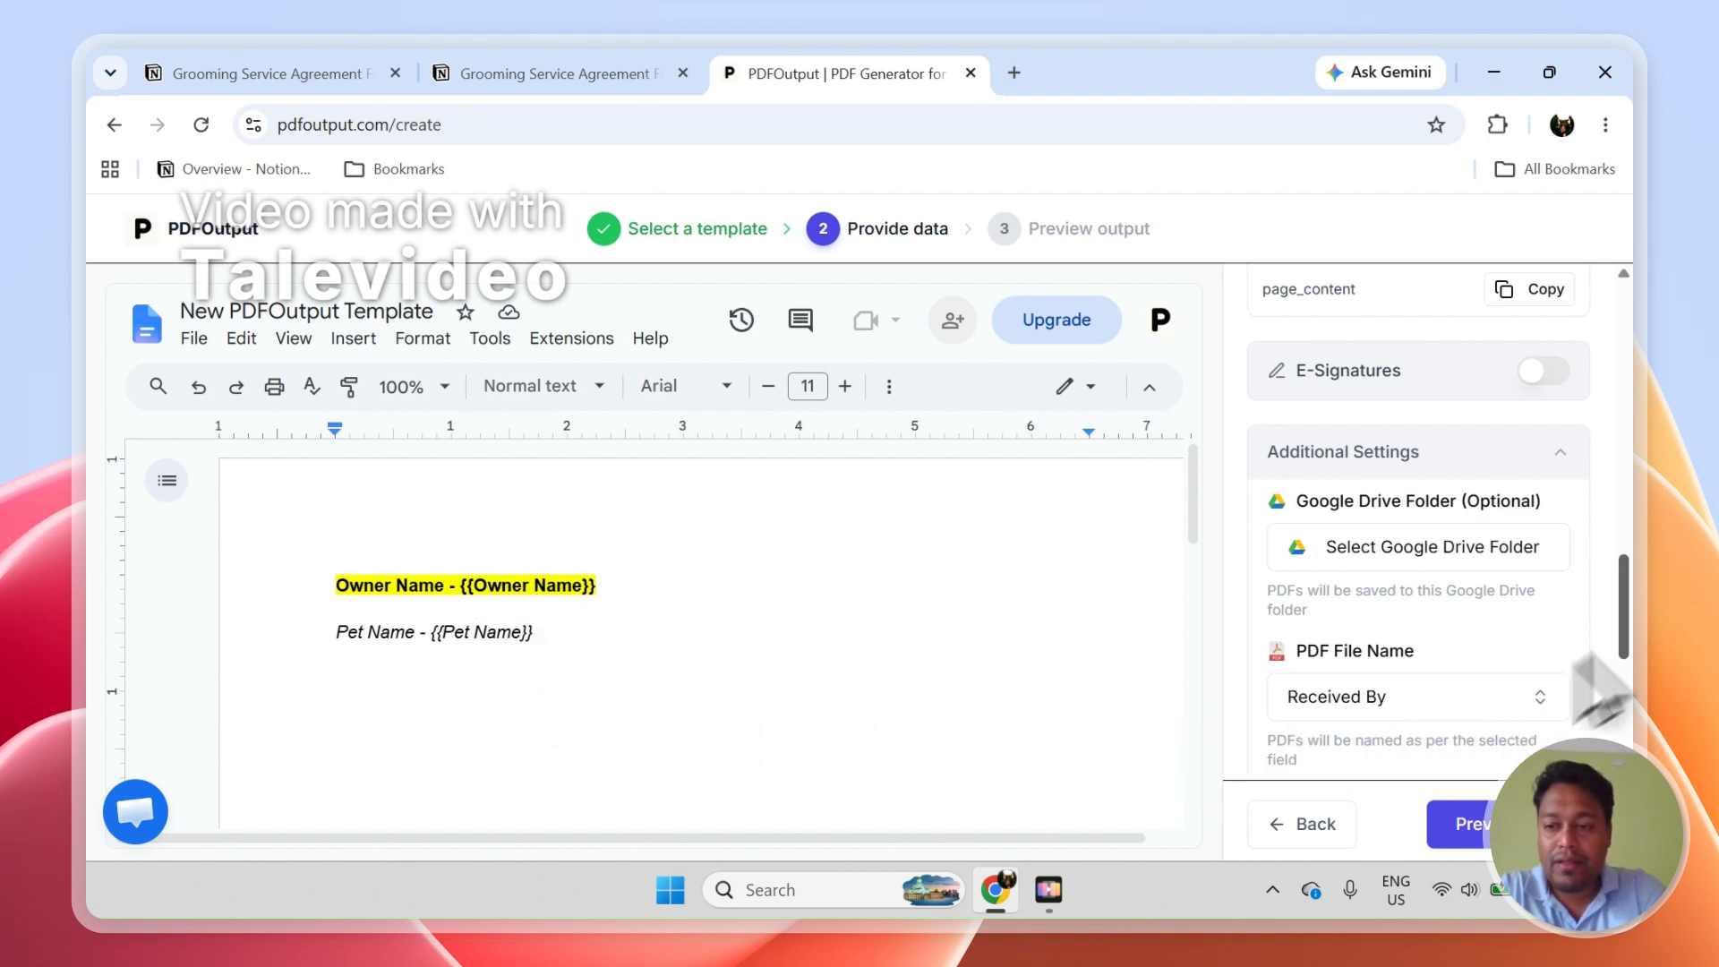
drag(1635, 562, 1637, 608)
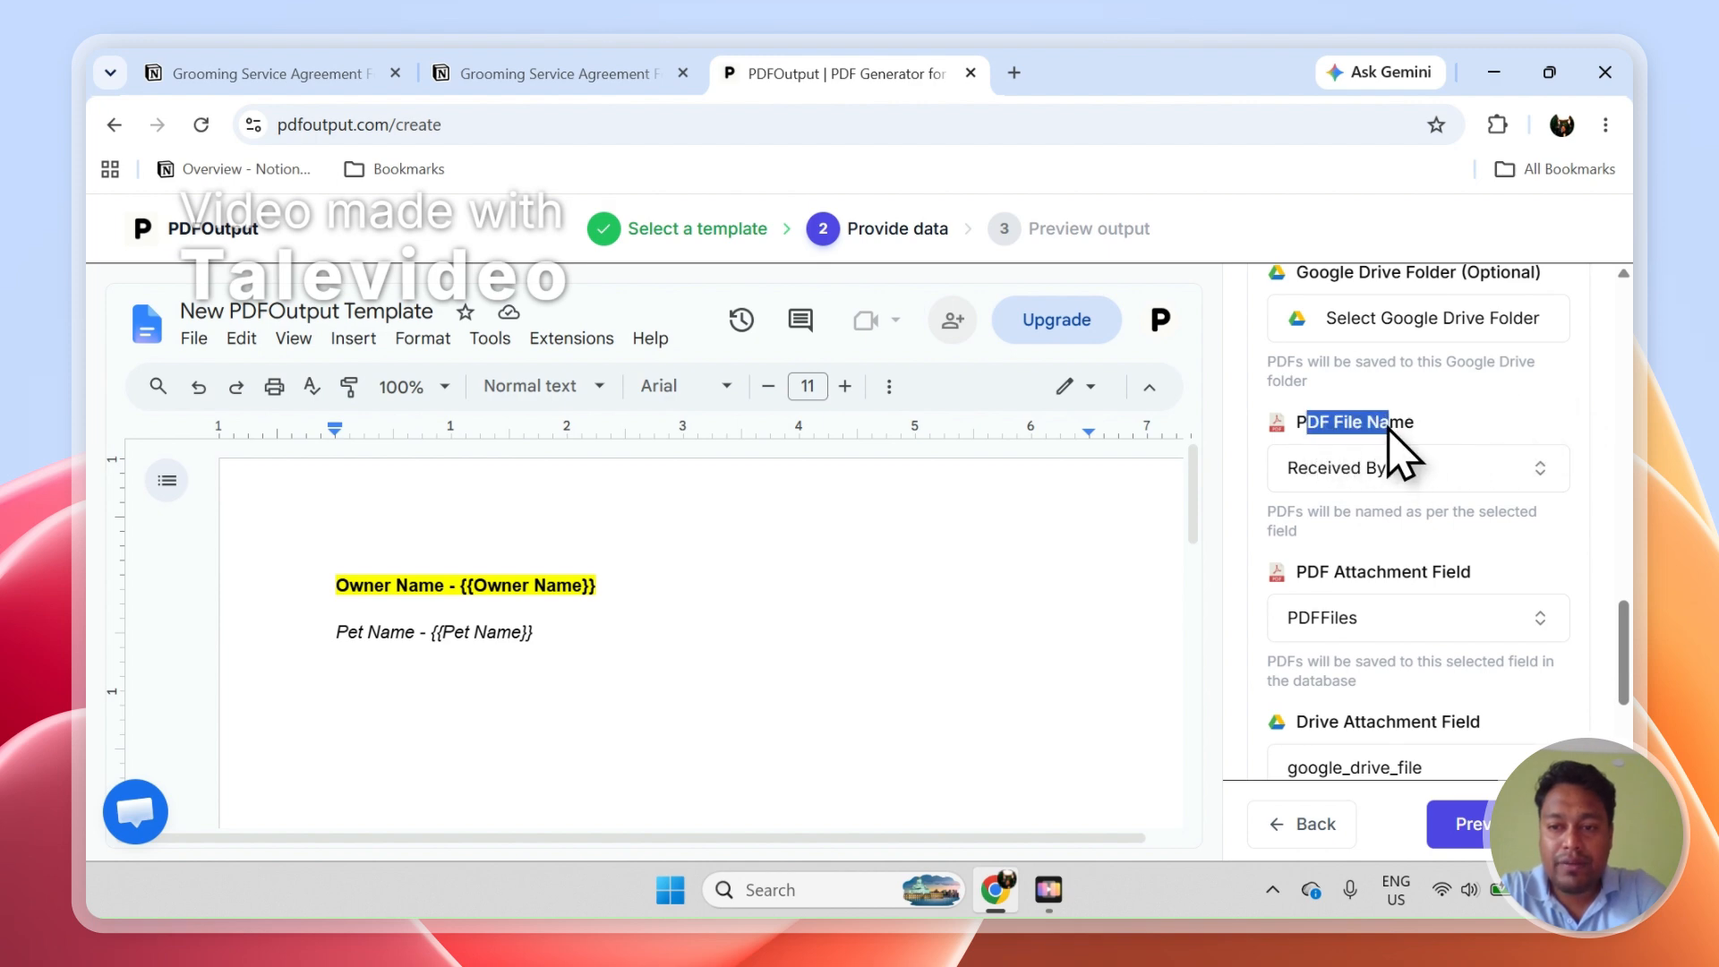
click(559, 73)
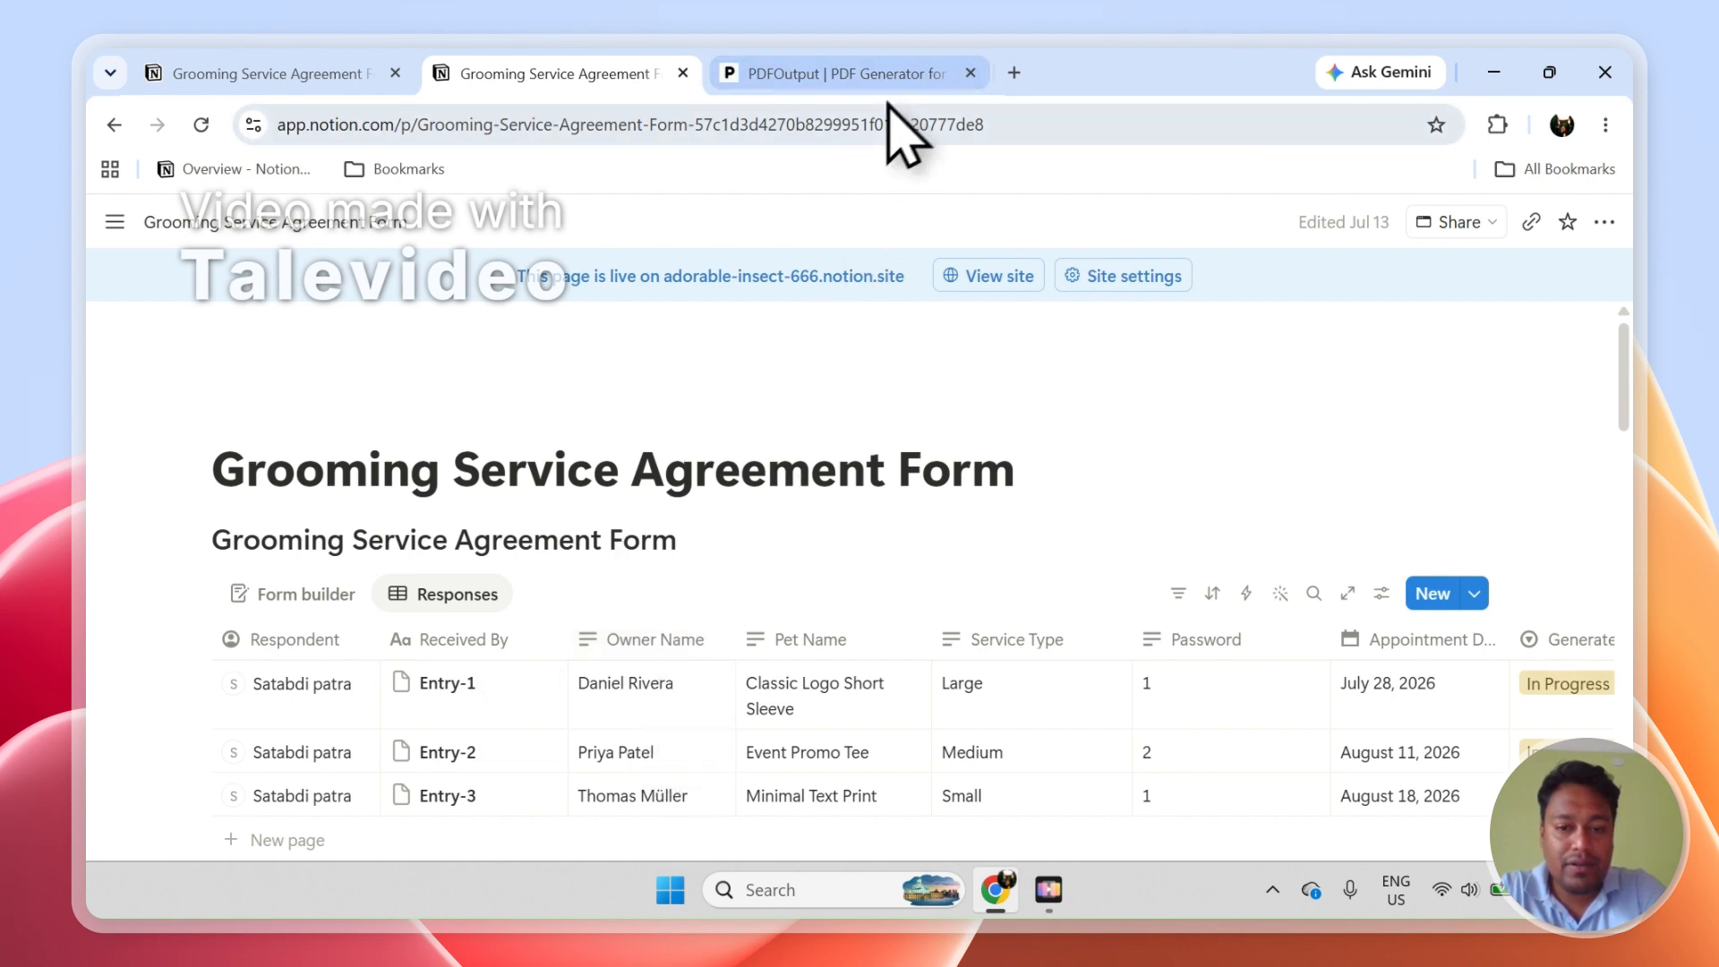
click(887, 73)
click(1363, 484)
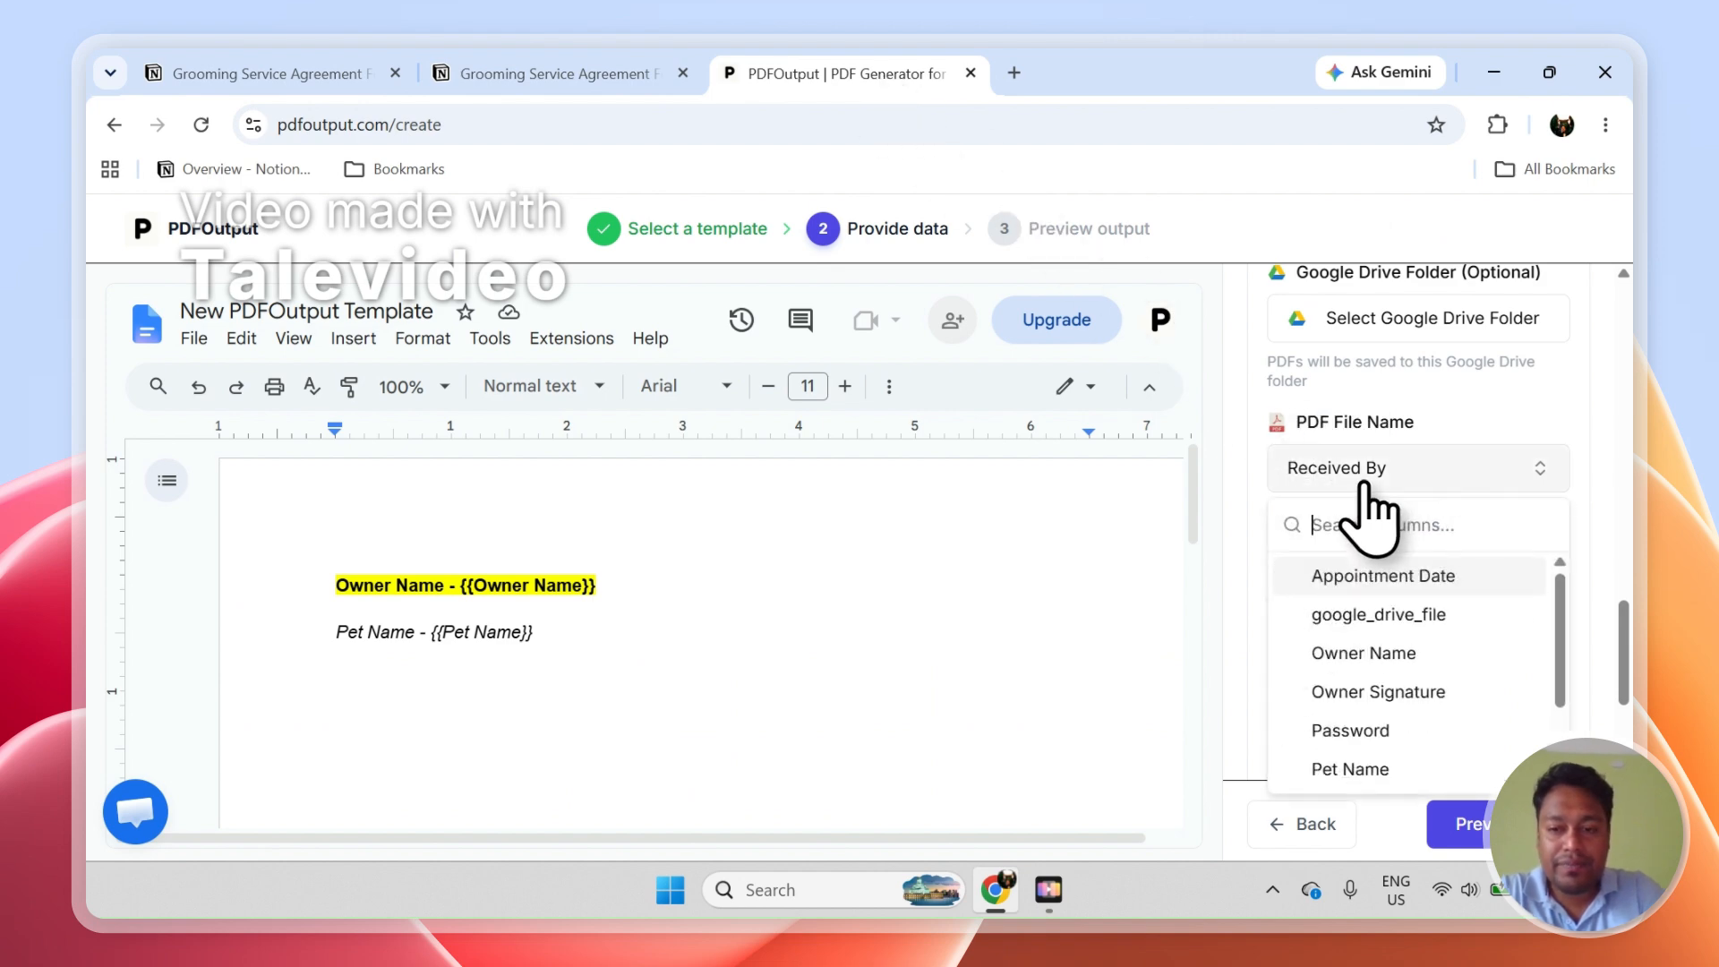
text(Owner)
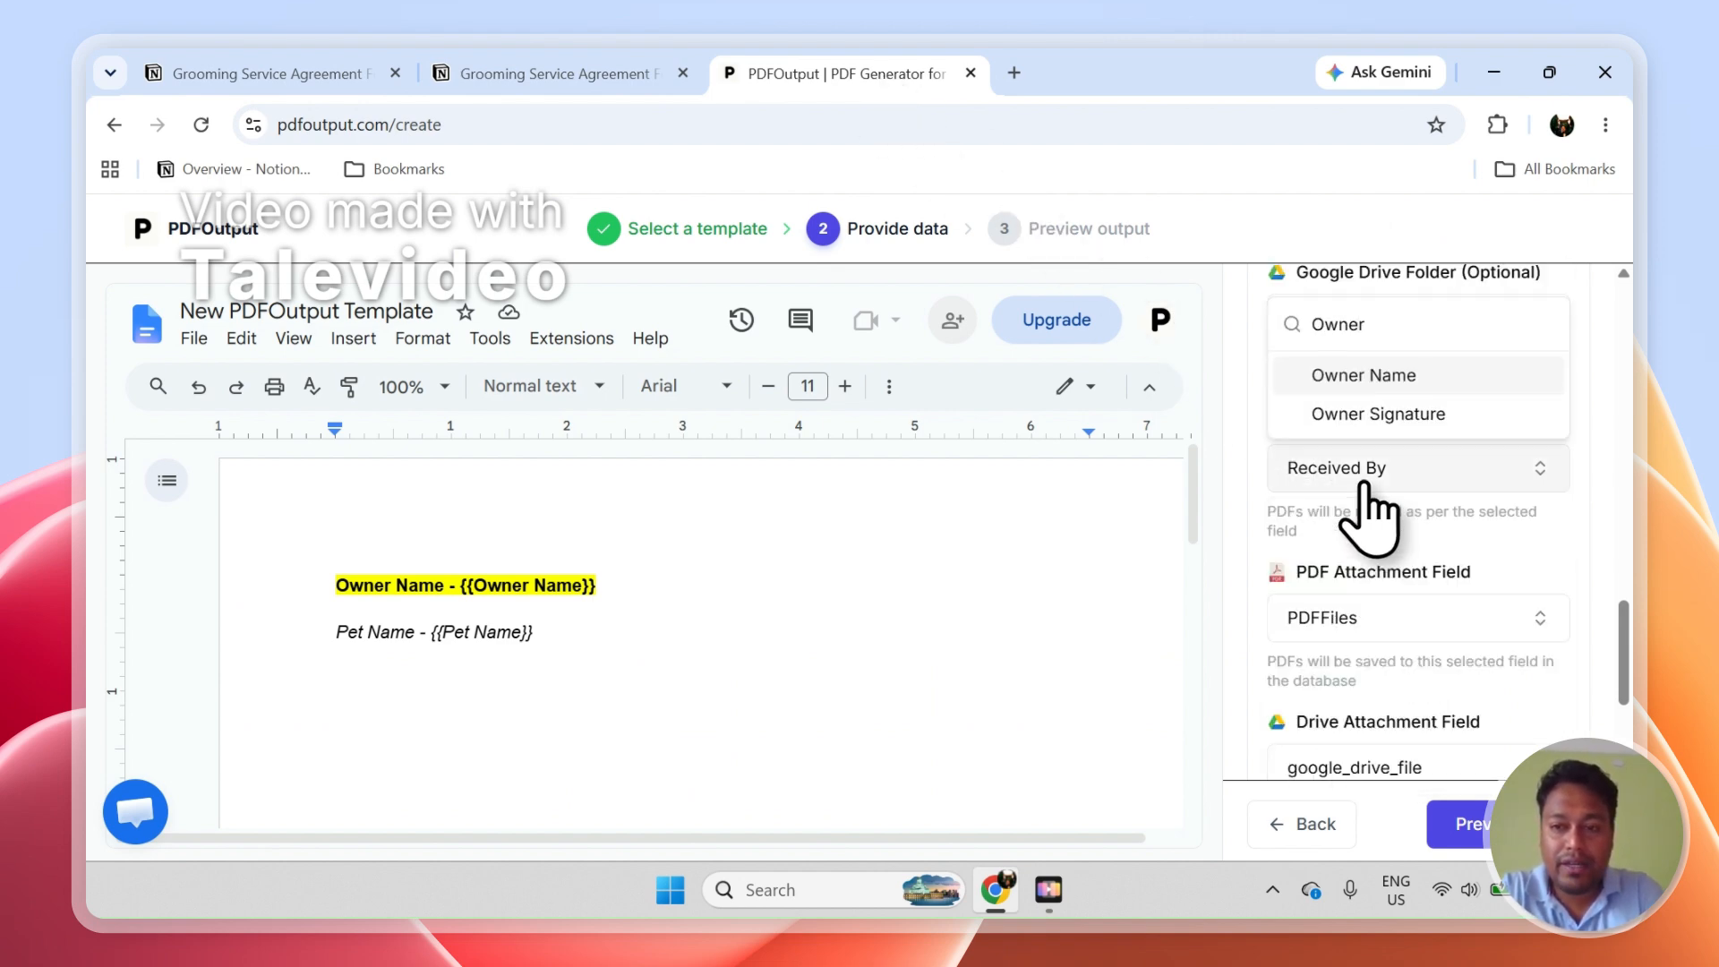
click(1367, 378)
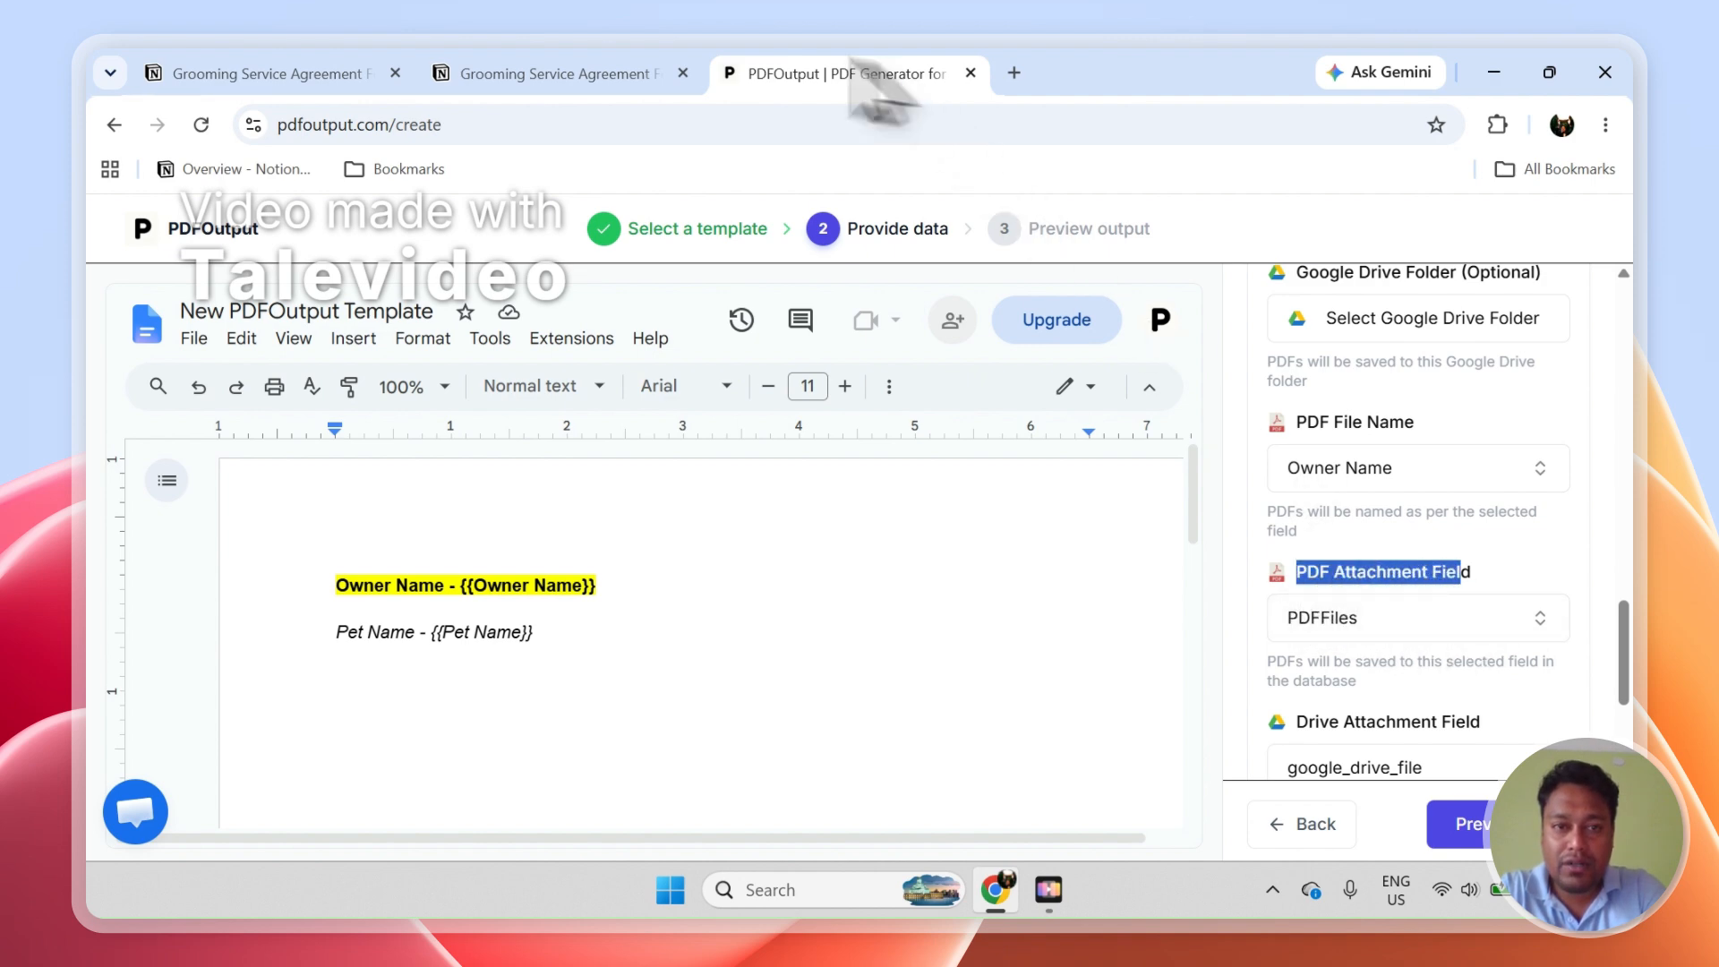
Check the PDFFiles and google_drive_file columns in the Notion responses table and return to the PDFOutput settings.
click(631, 75)
click(1630, 443)
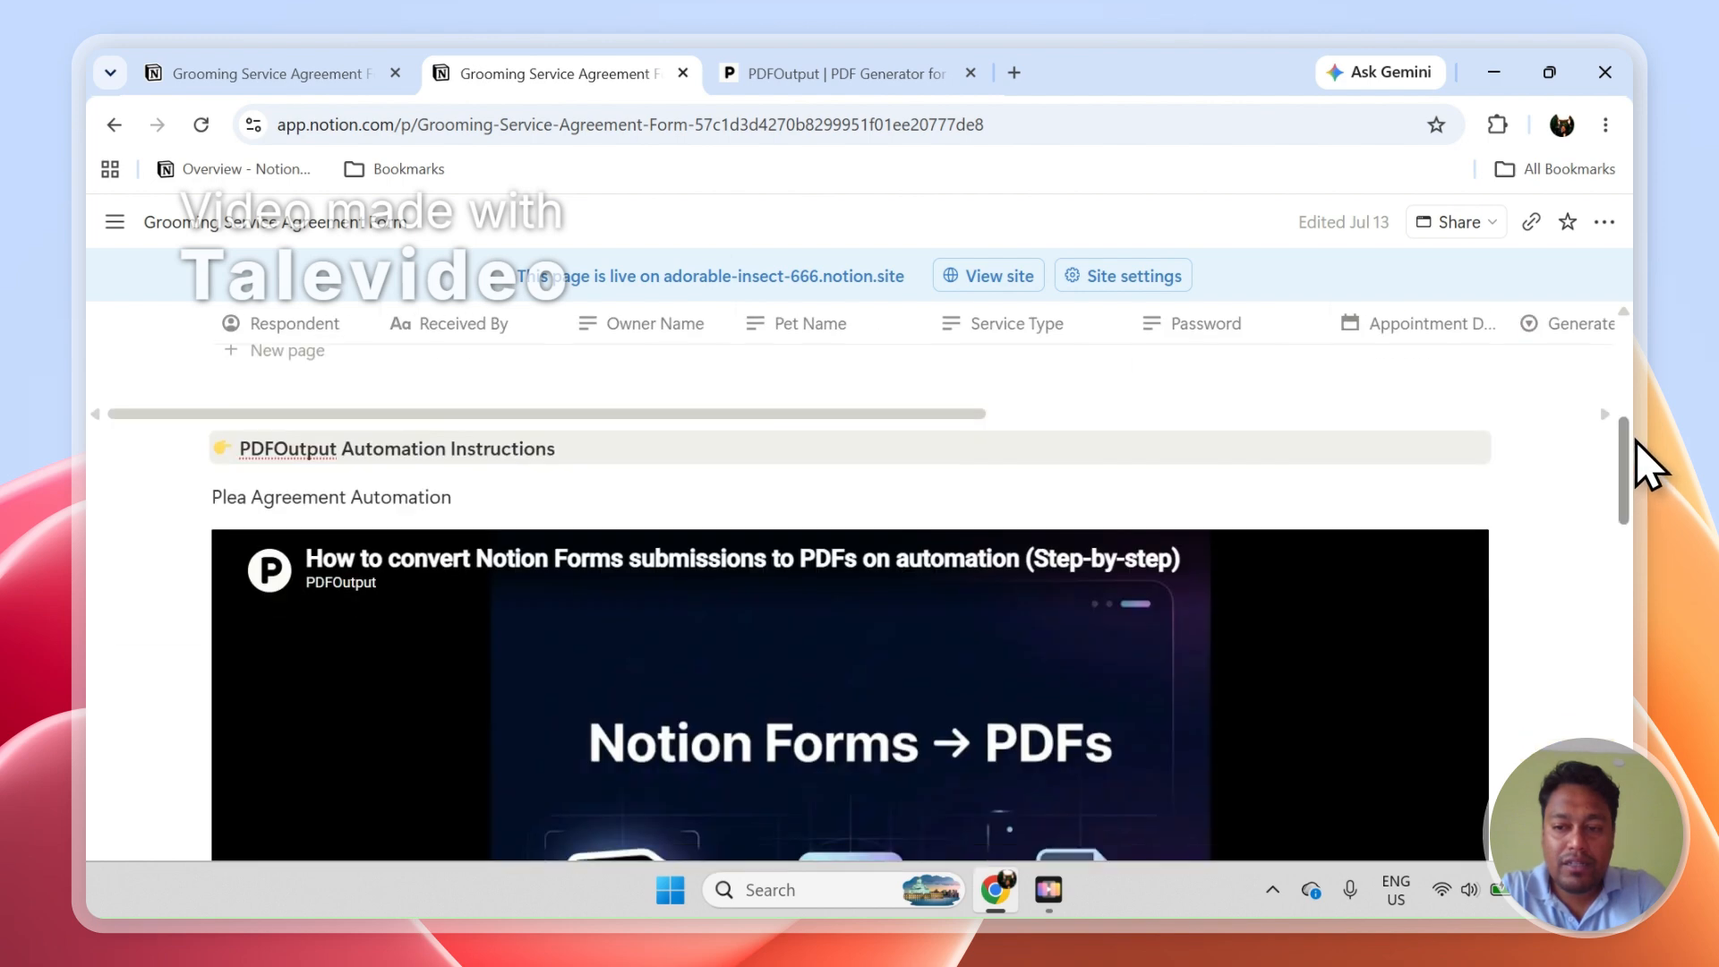
drag(1630, 443, 1629, 394)
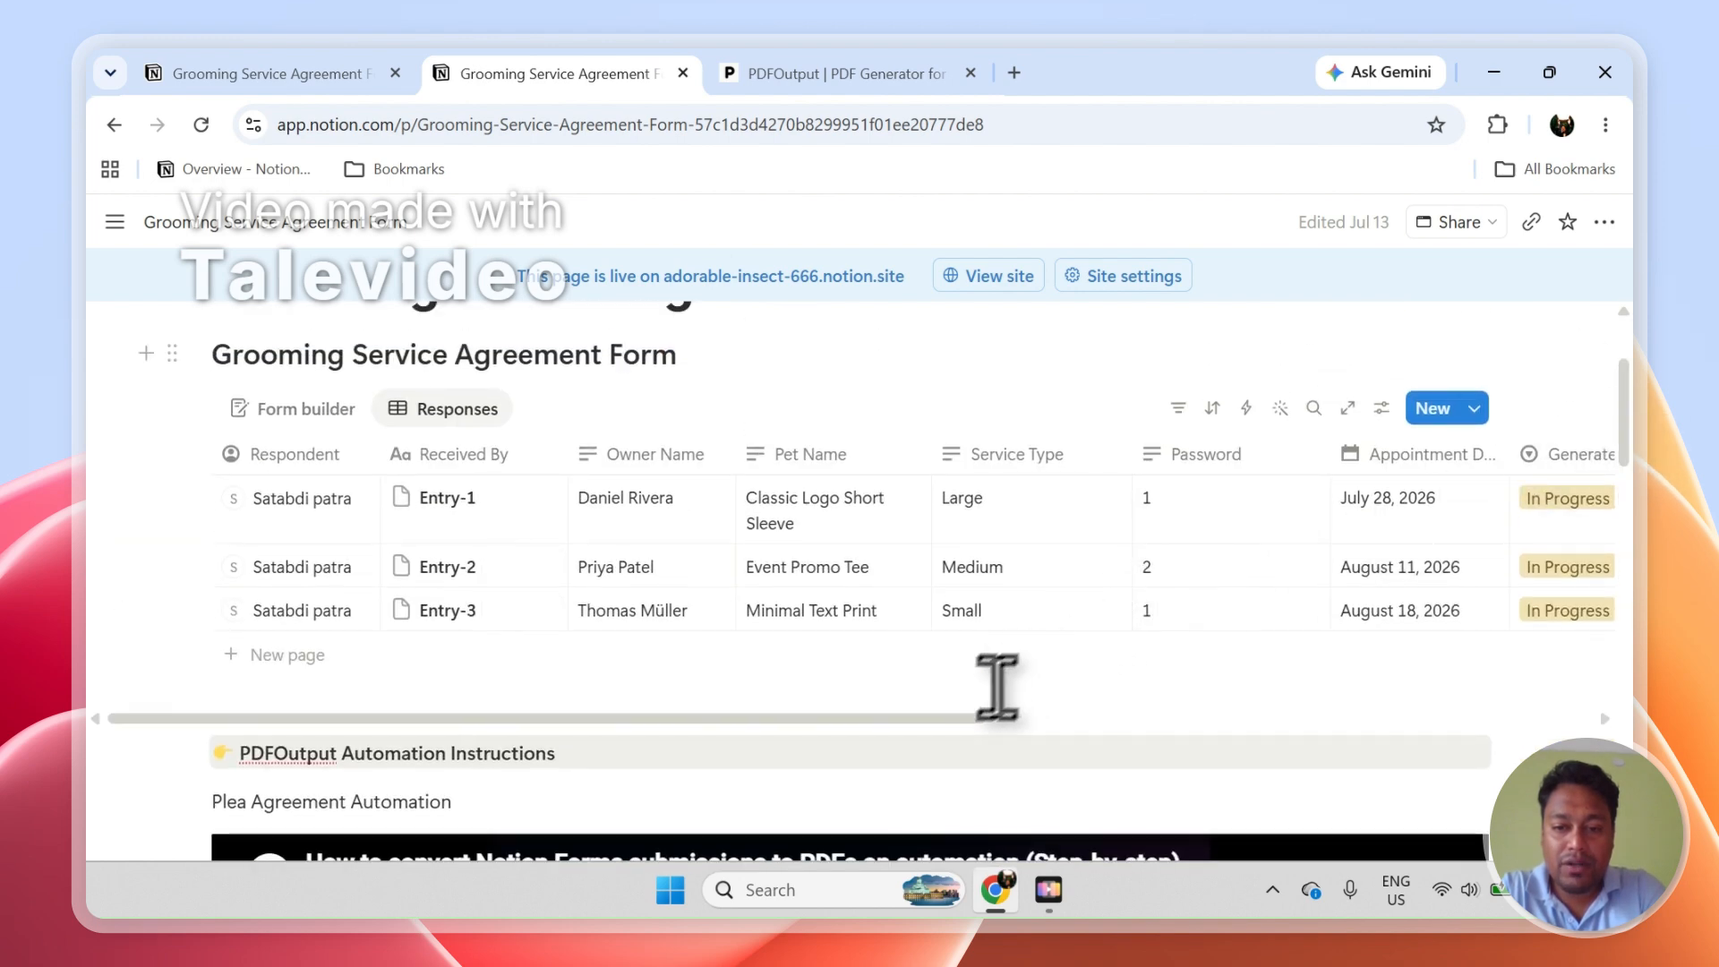
mouse_move(970, 714)
mouse_down()
mouse_move(1215, 754)
mouse_move(1488, 768)
mouse_up()
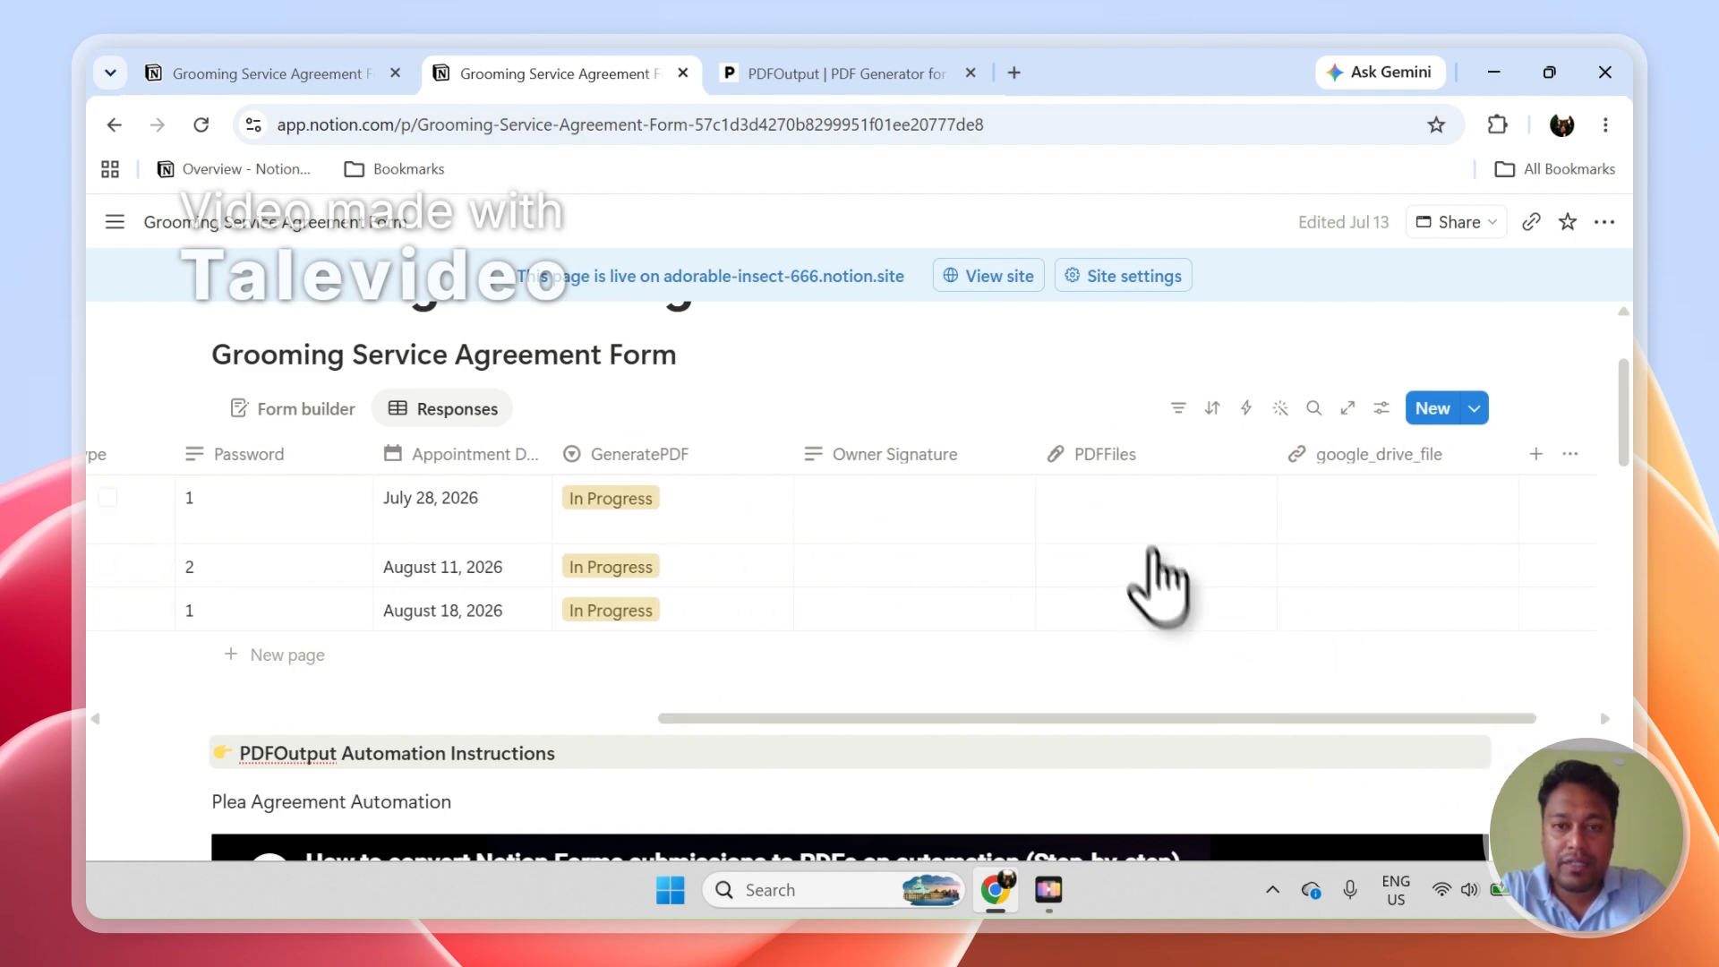
click(767, 71)
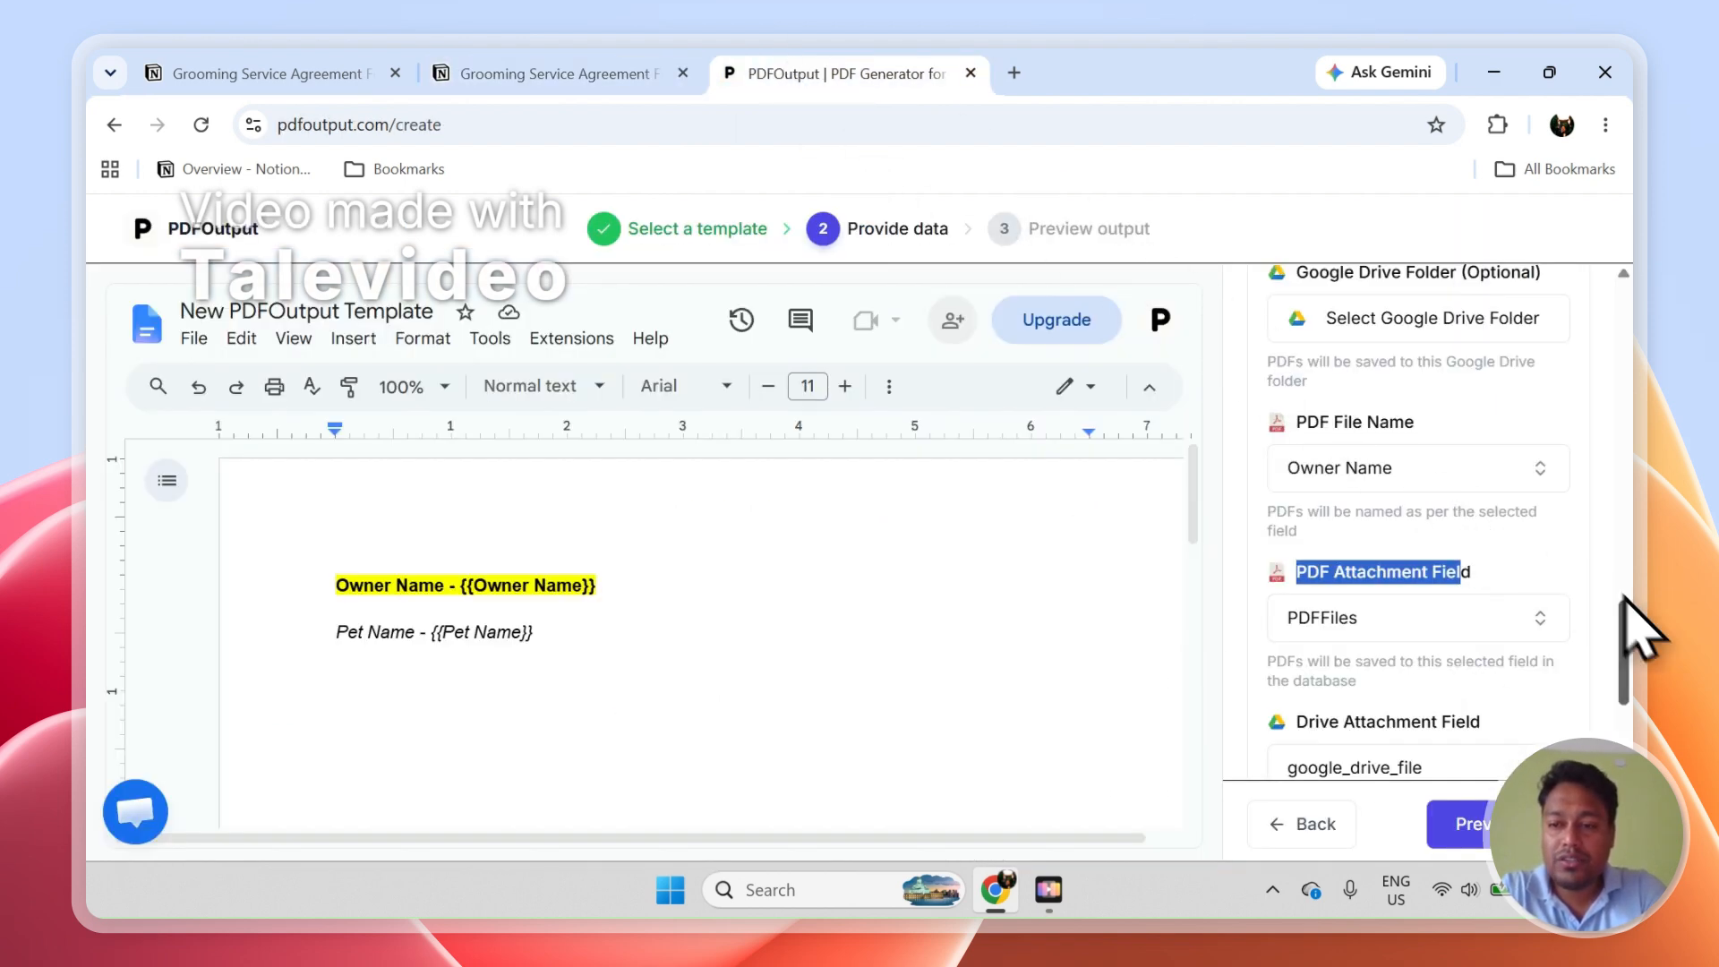
Generate the preview PDF for the first record and check its GeneratePDF status in the Notion responses table.
mouse_move(1634, 609)
mouse_down()
mouse_move(1616, 261)
mouse_move(1638, 600)
mouse_up()
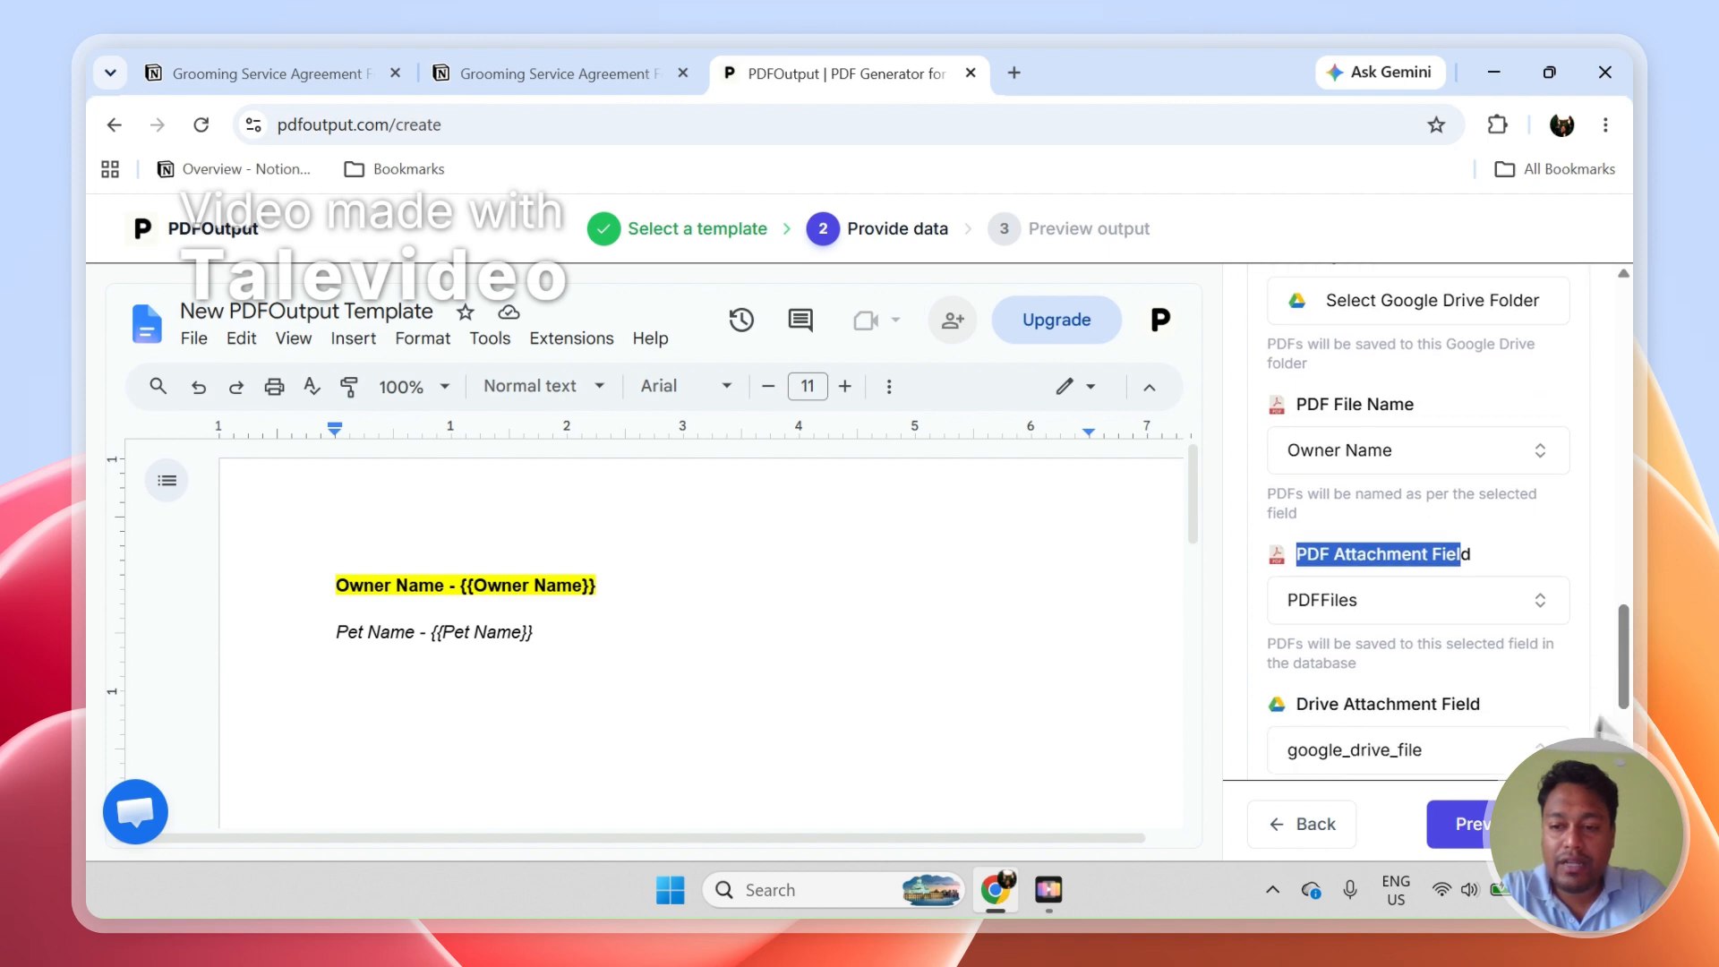
click(1513, 823)
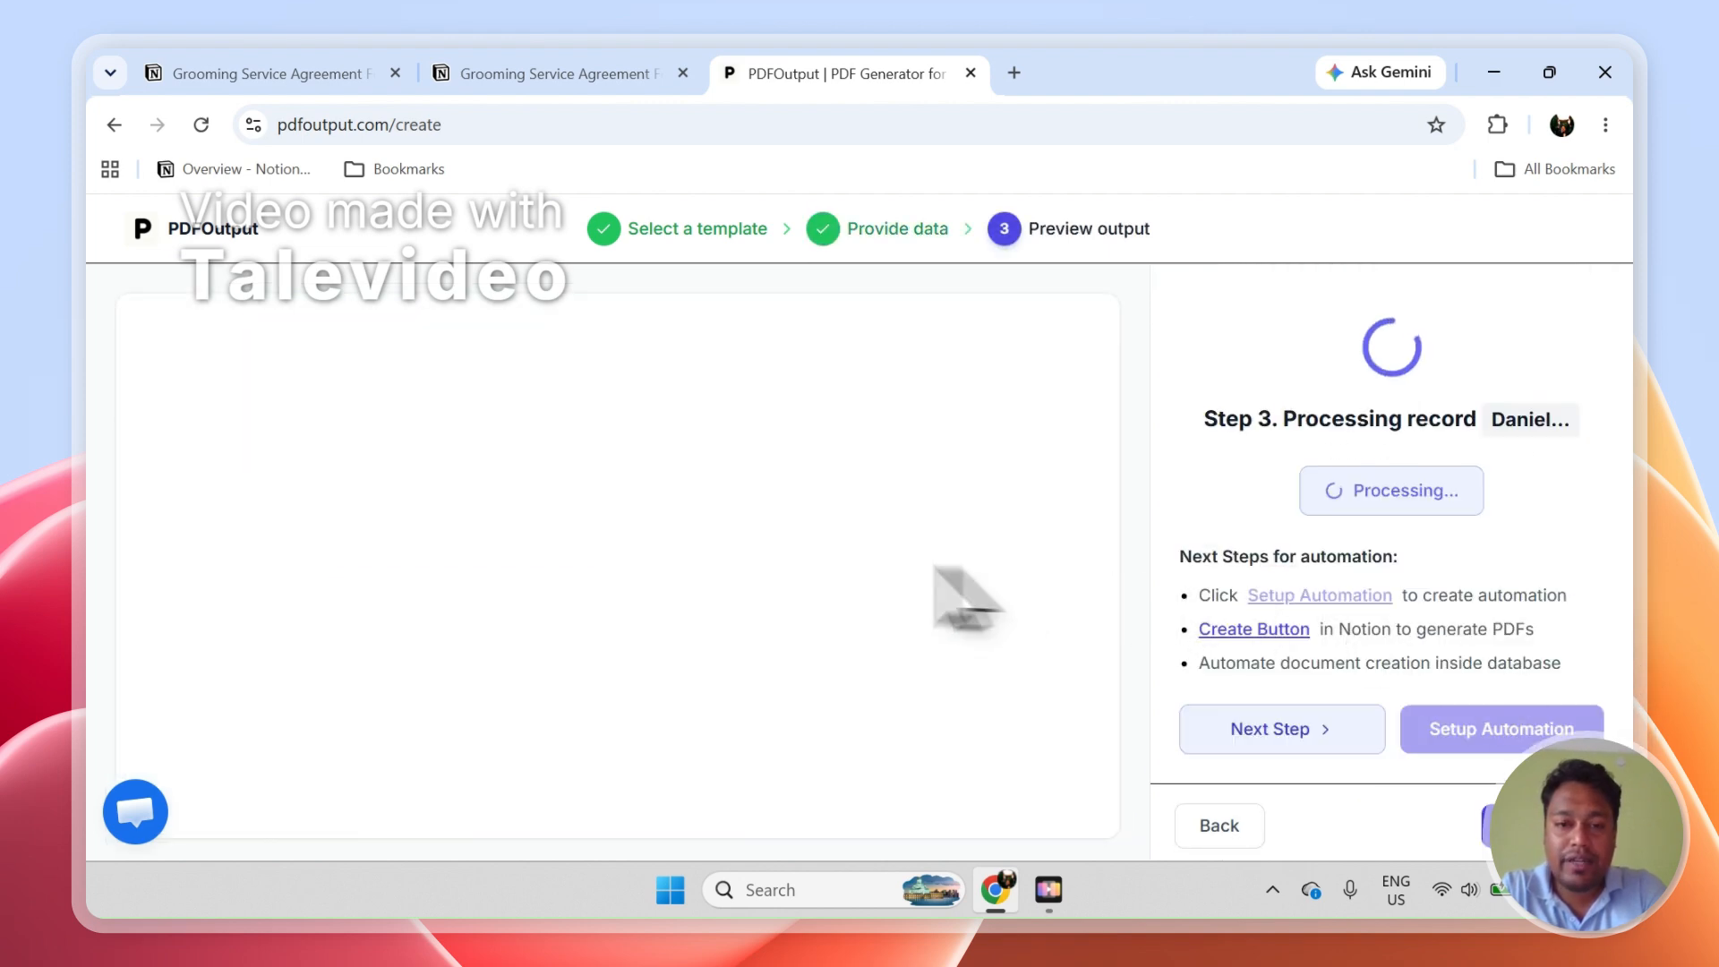
click(548, 75)
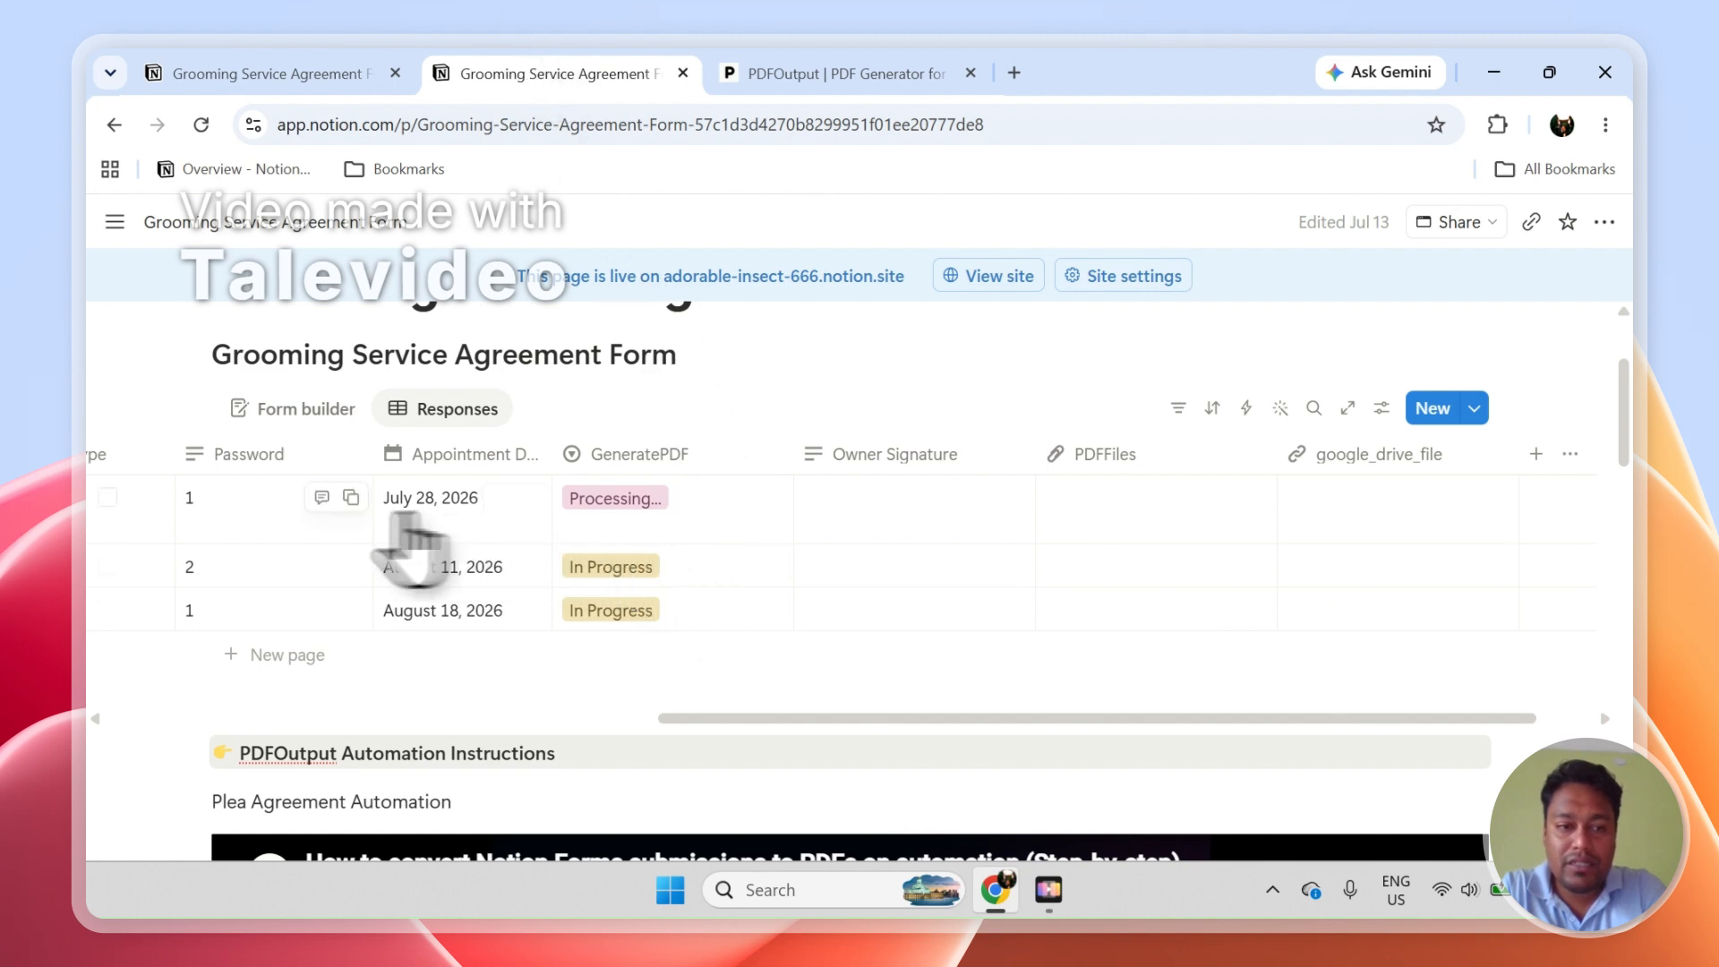
click(108, 497)
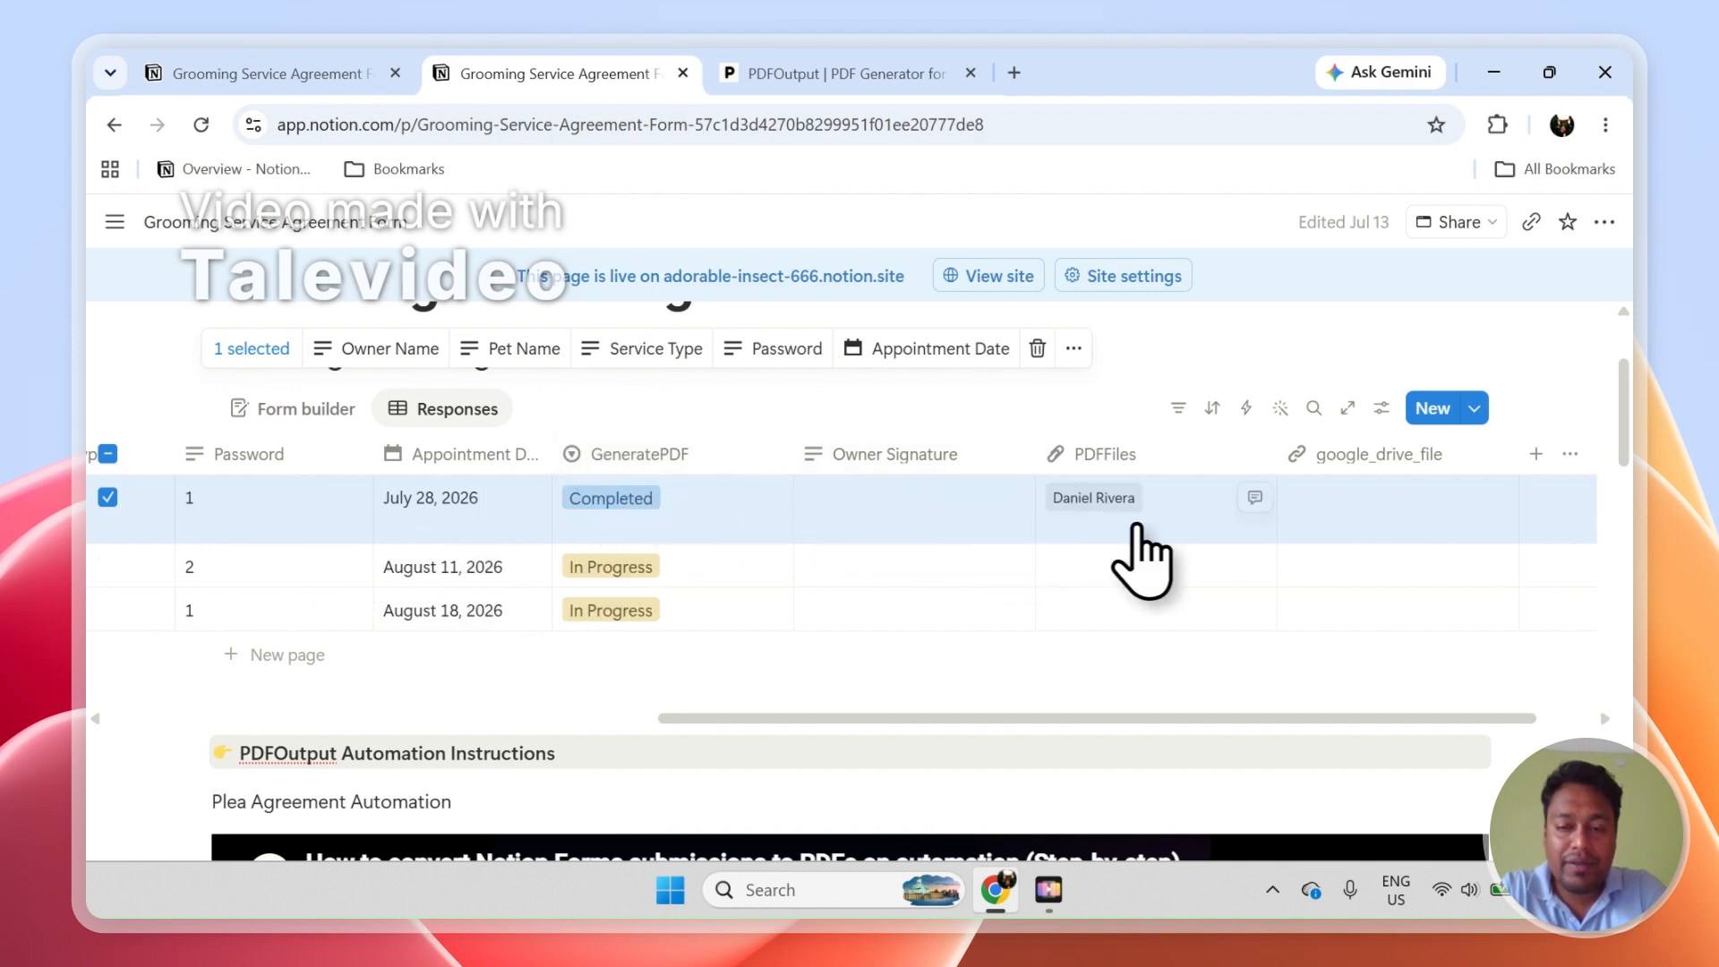
Review the Owner Name and Pet Name lines in the generated PDF, and check the file attached under PDFFiles in Notion.
click(873, 74)
drag(541, 535, 225, 501)
click(412, 582)
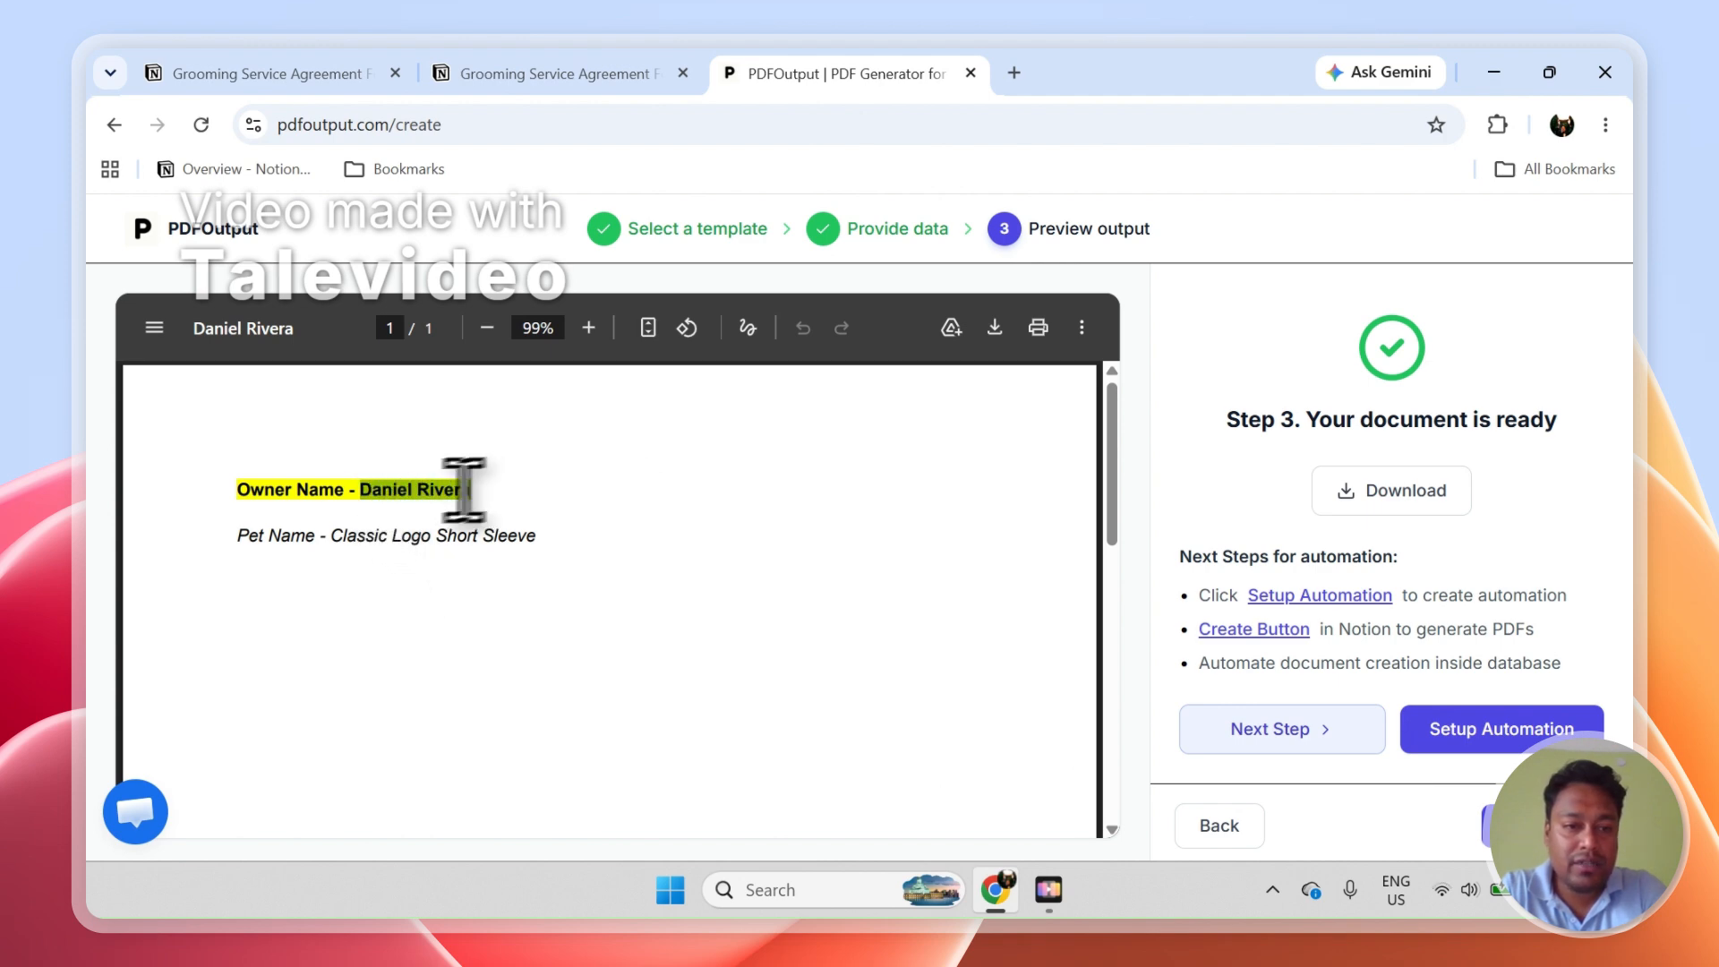
drag(339, 539, 516, 538)
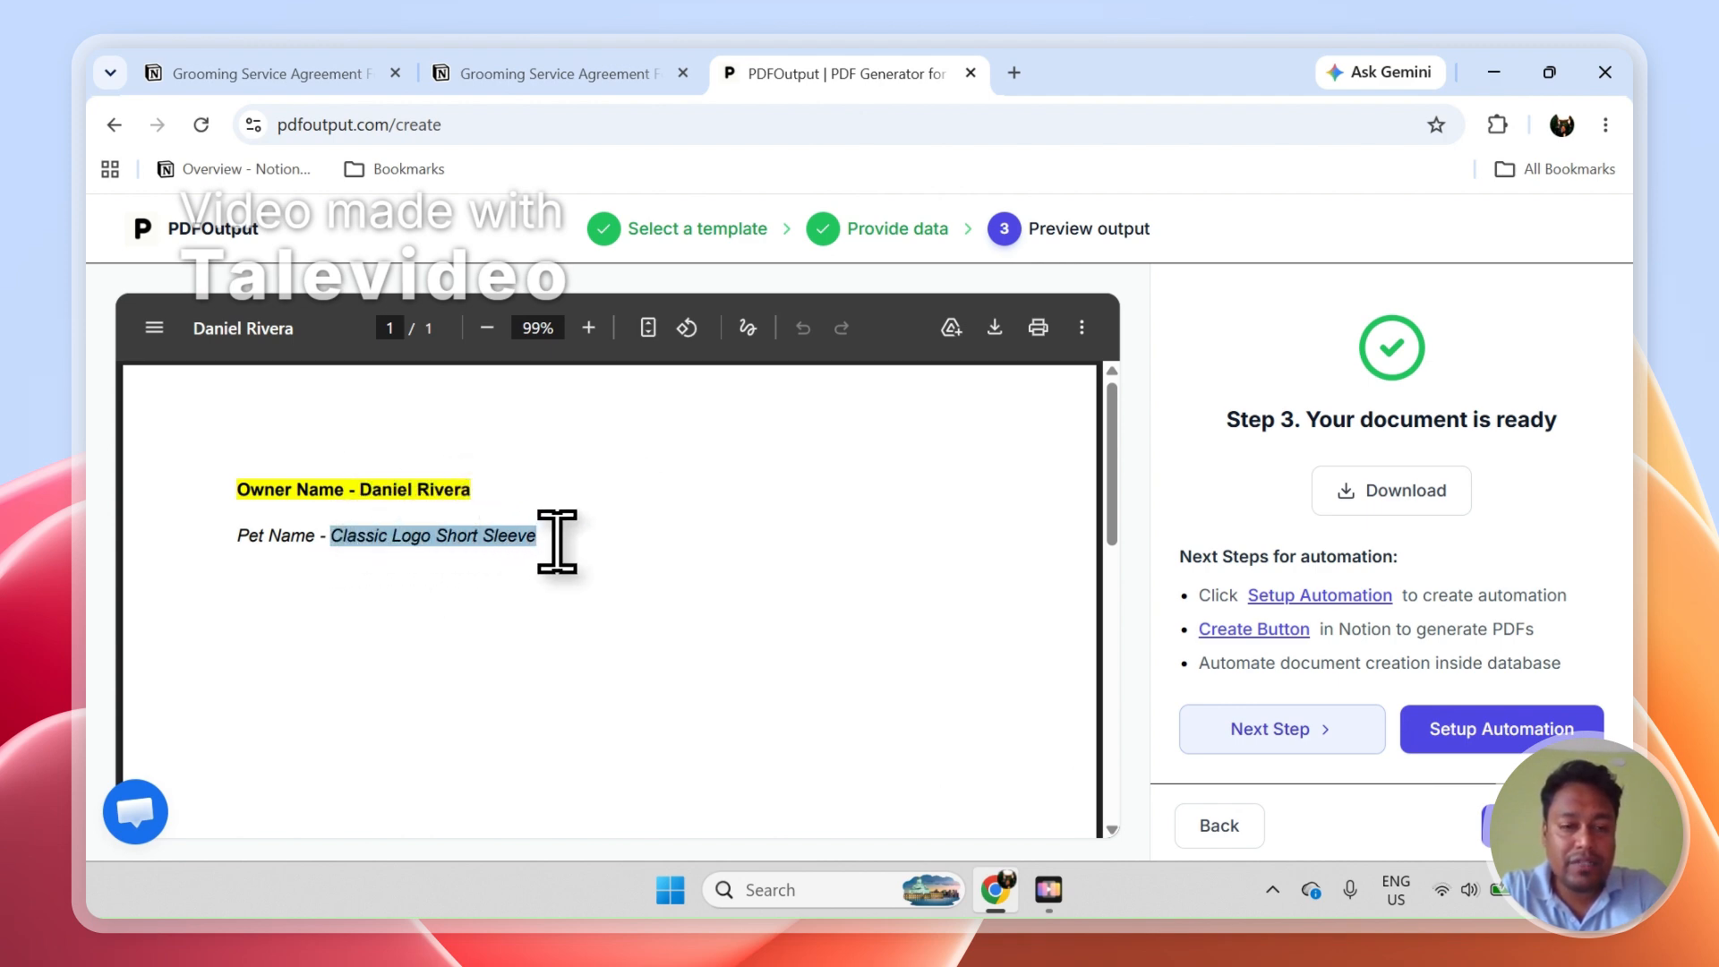
click(556, 540)
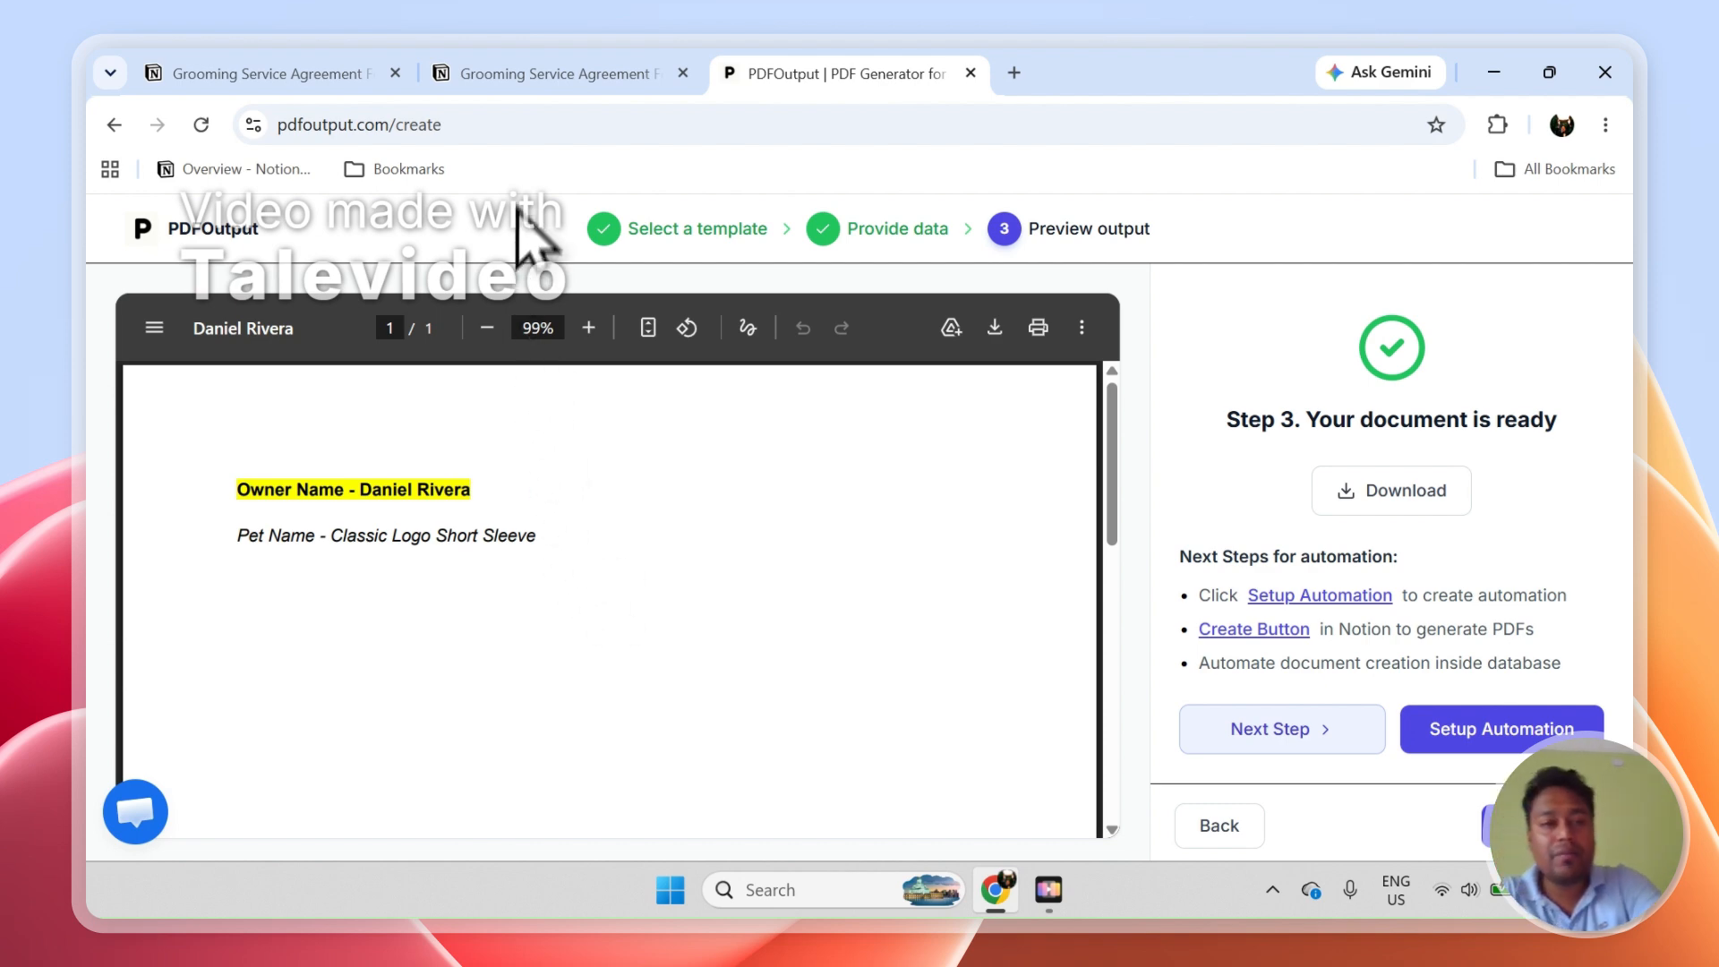
click(522, 81)
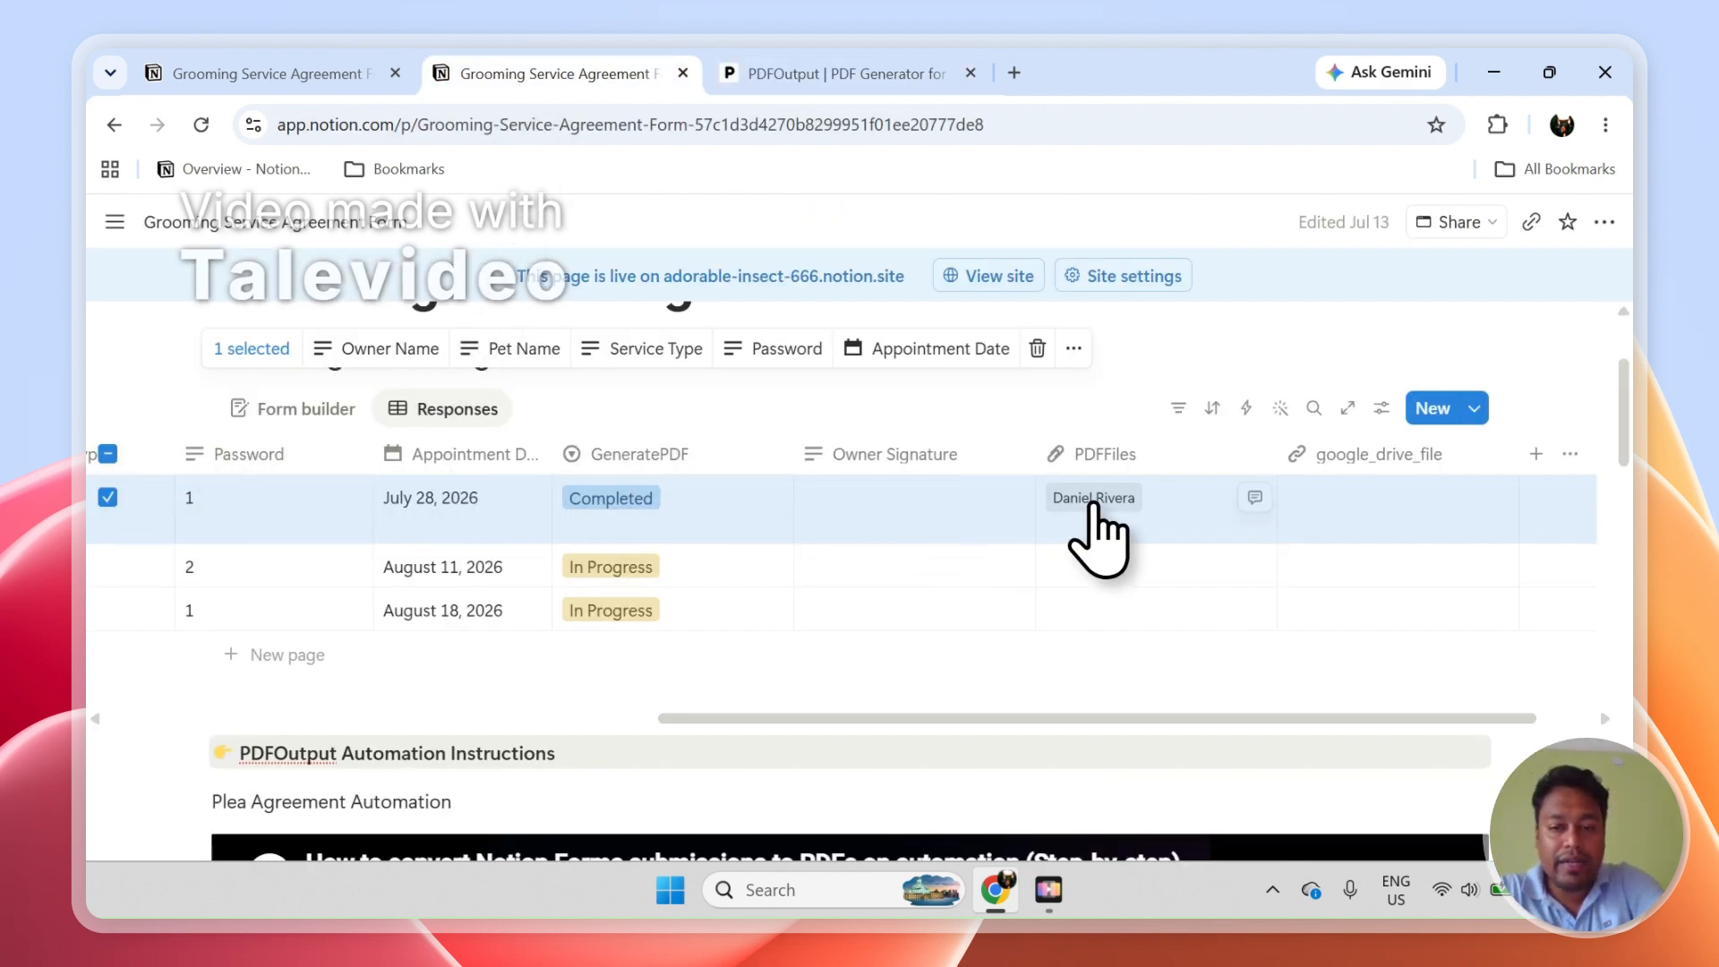
Set up the automation in PDFOutput, skim the button guide, and return to the automations dashboard.
click(761, 72)
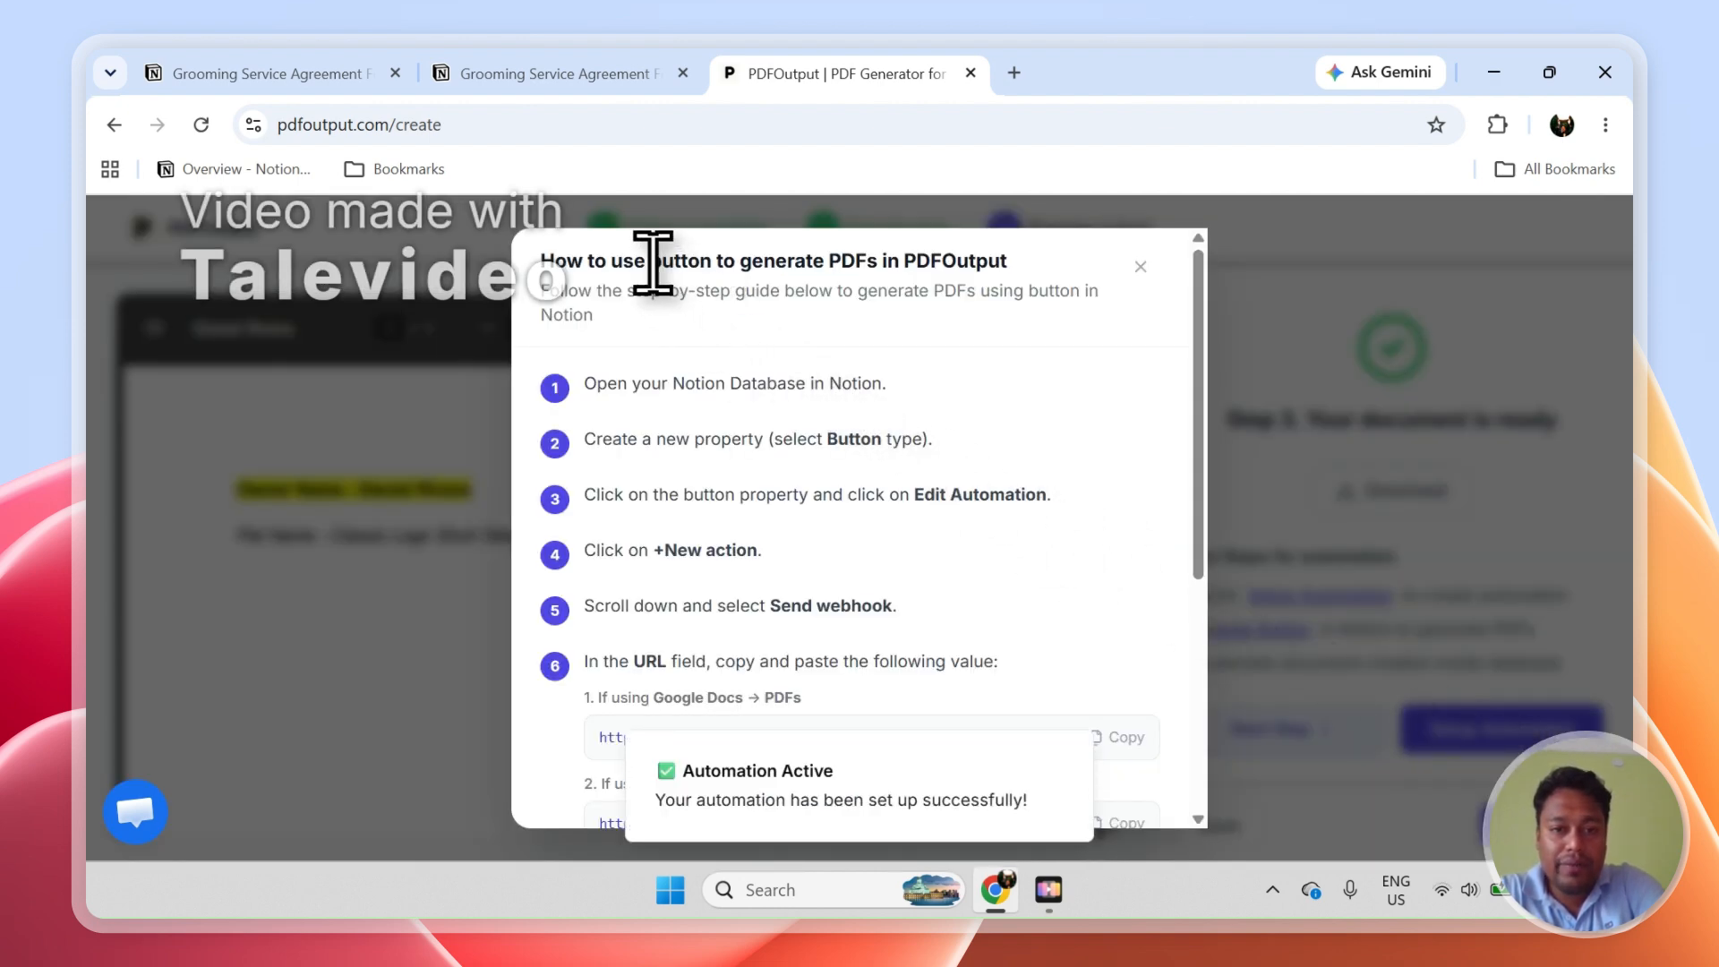
drag(673, 270, 710, 274)
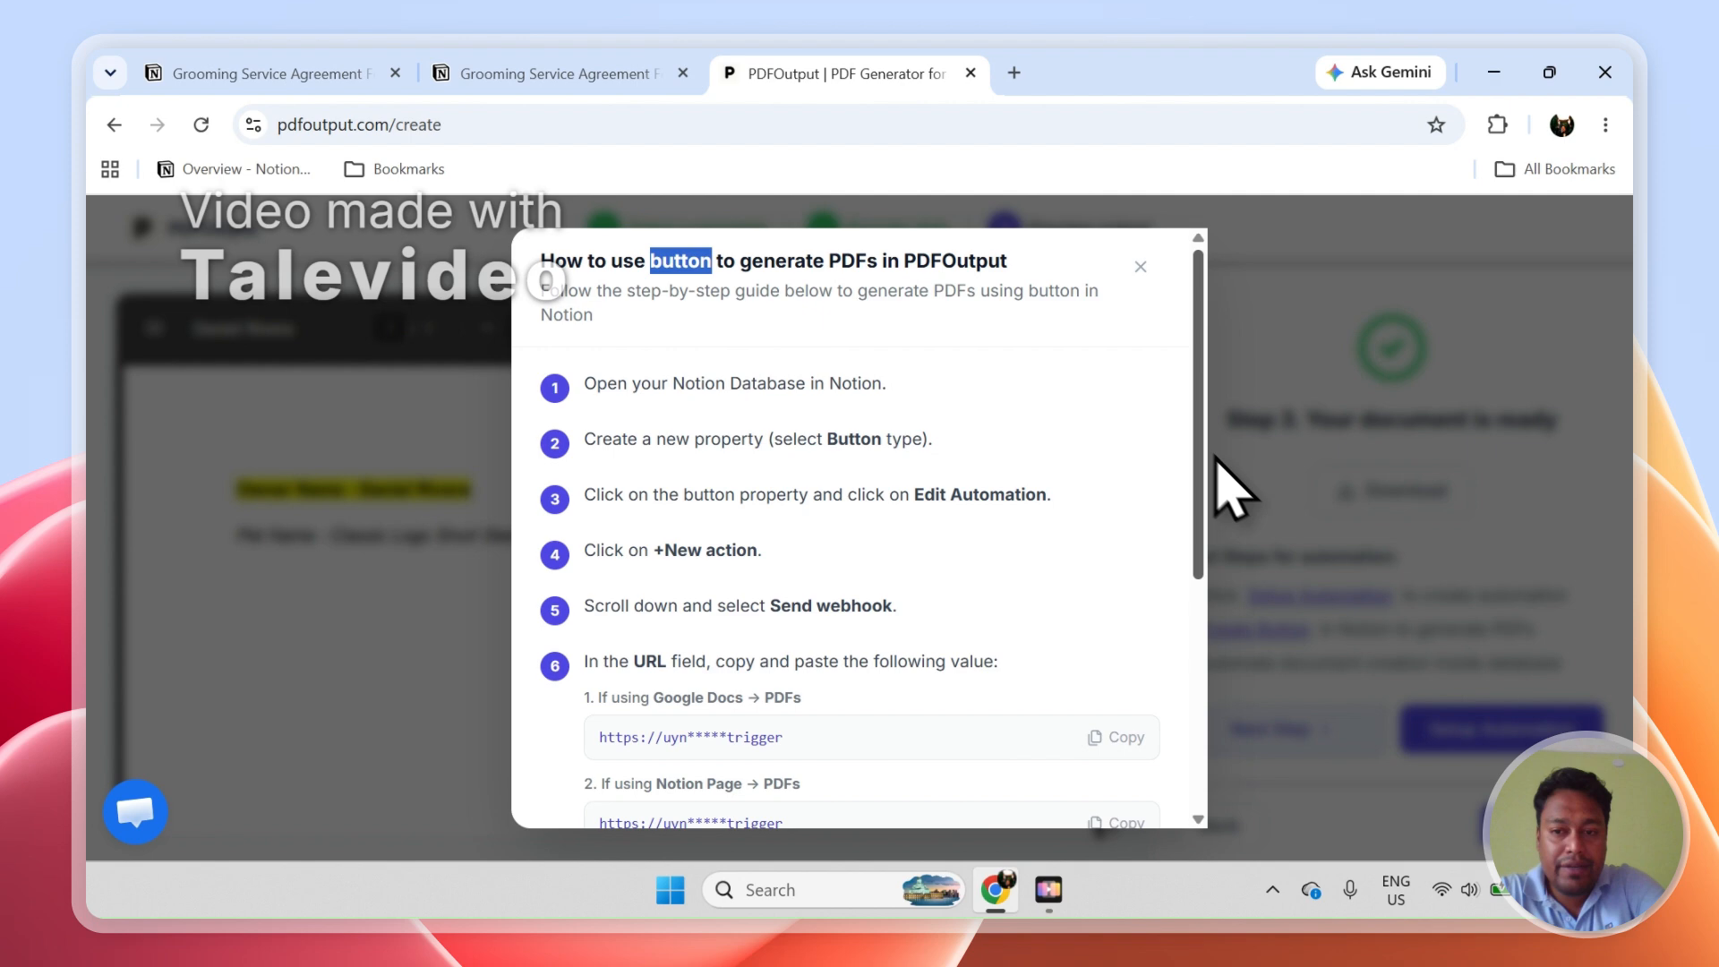
mouse_move(1202, 446)
mouse_down()
mouse_move(1219, 665)
mouse_move(1204, 437)
mouse_up()
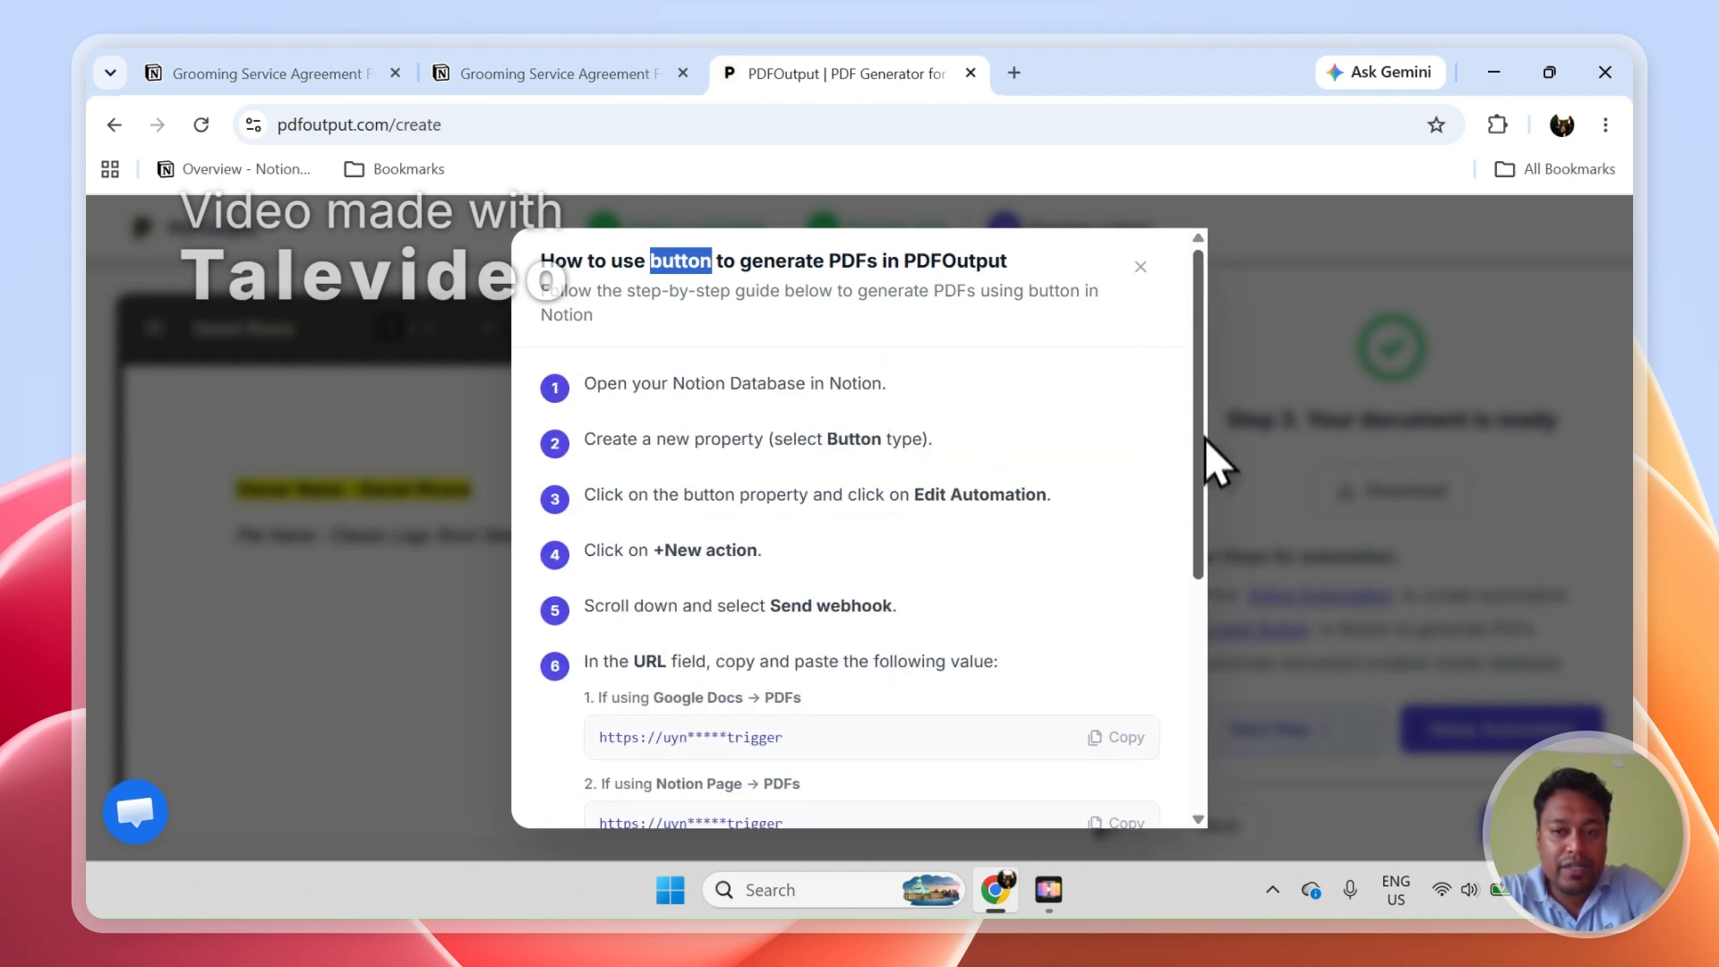
click(1141, 267)
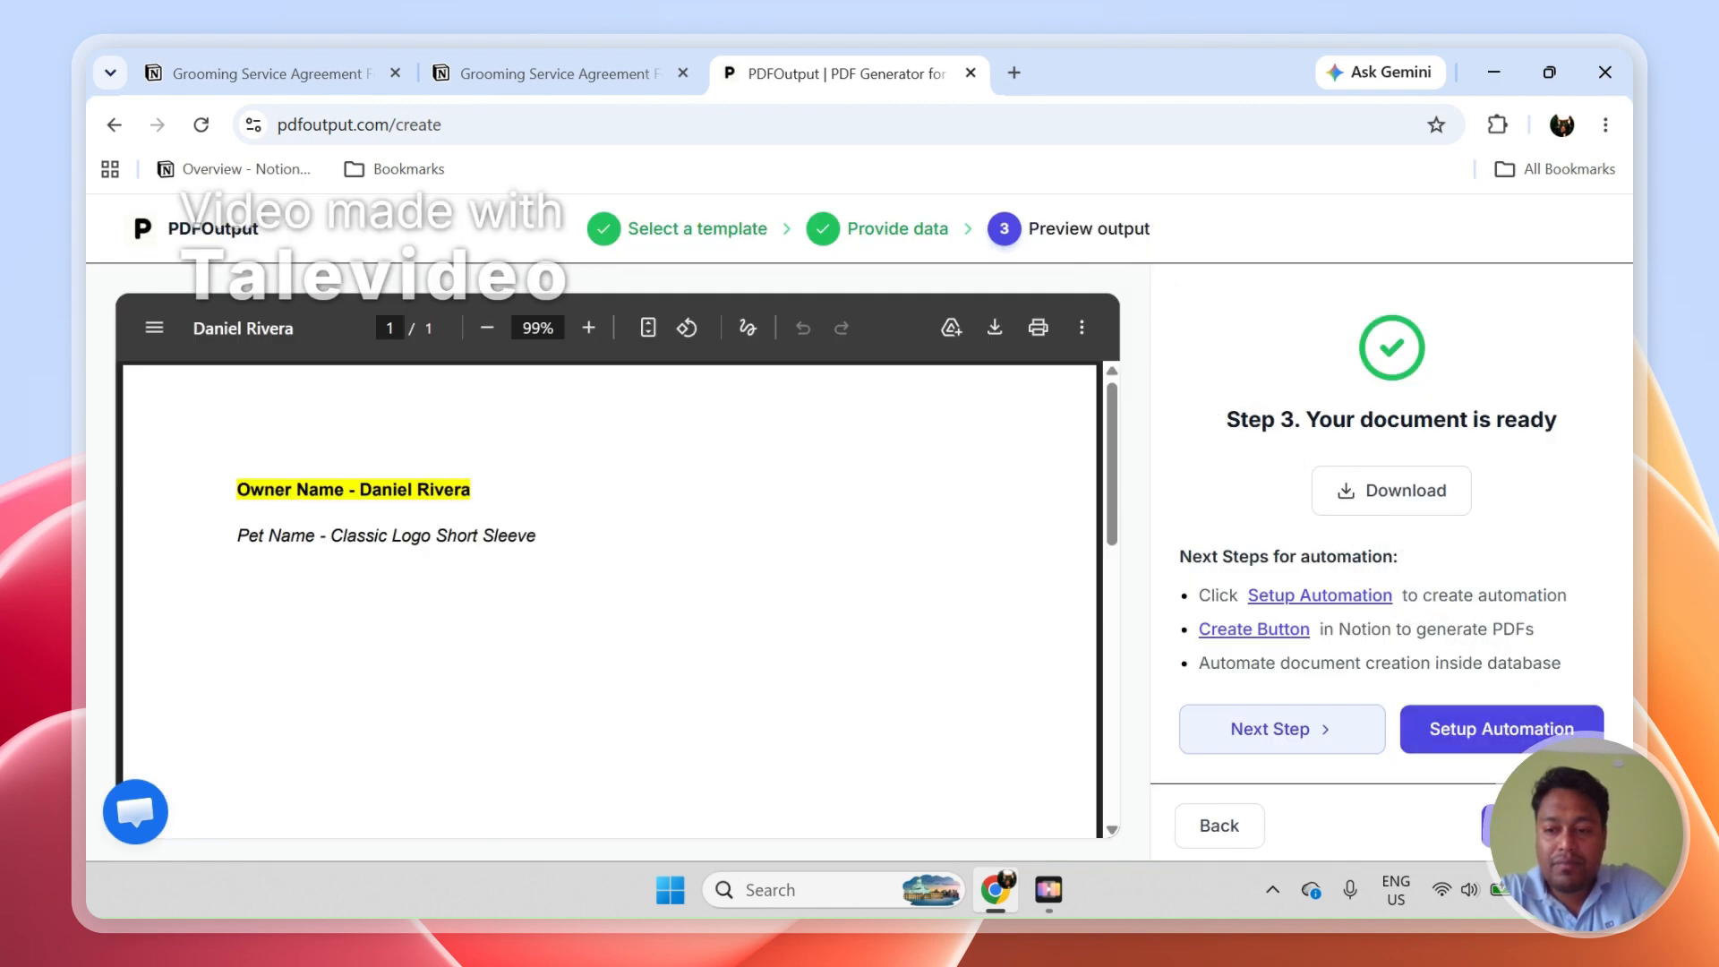
click(1219, 825)
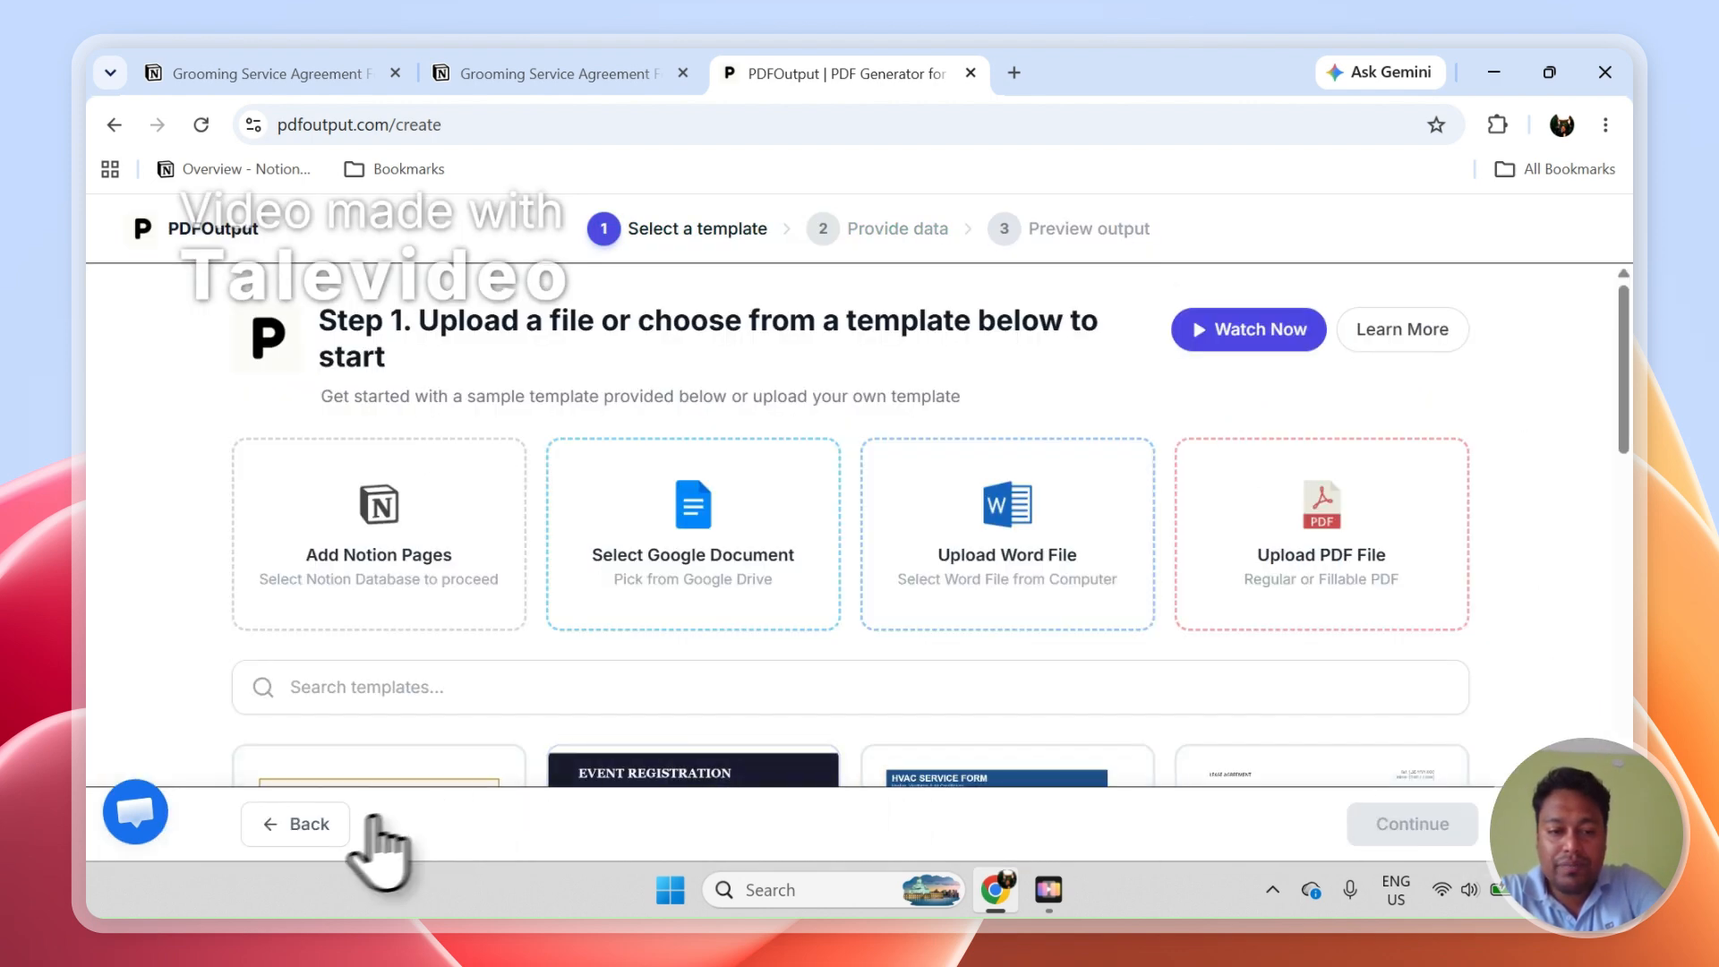
click(343, 824)
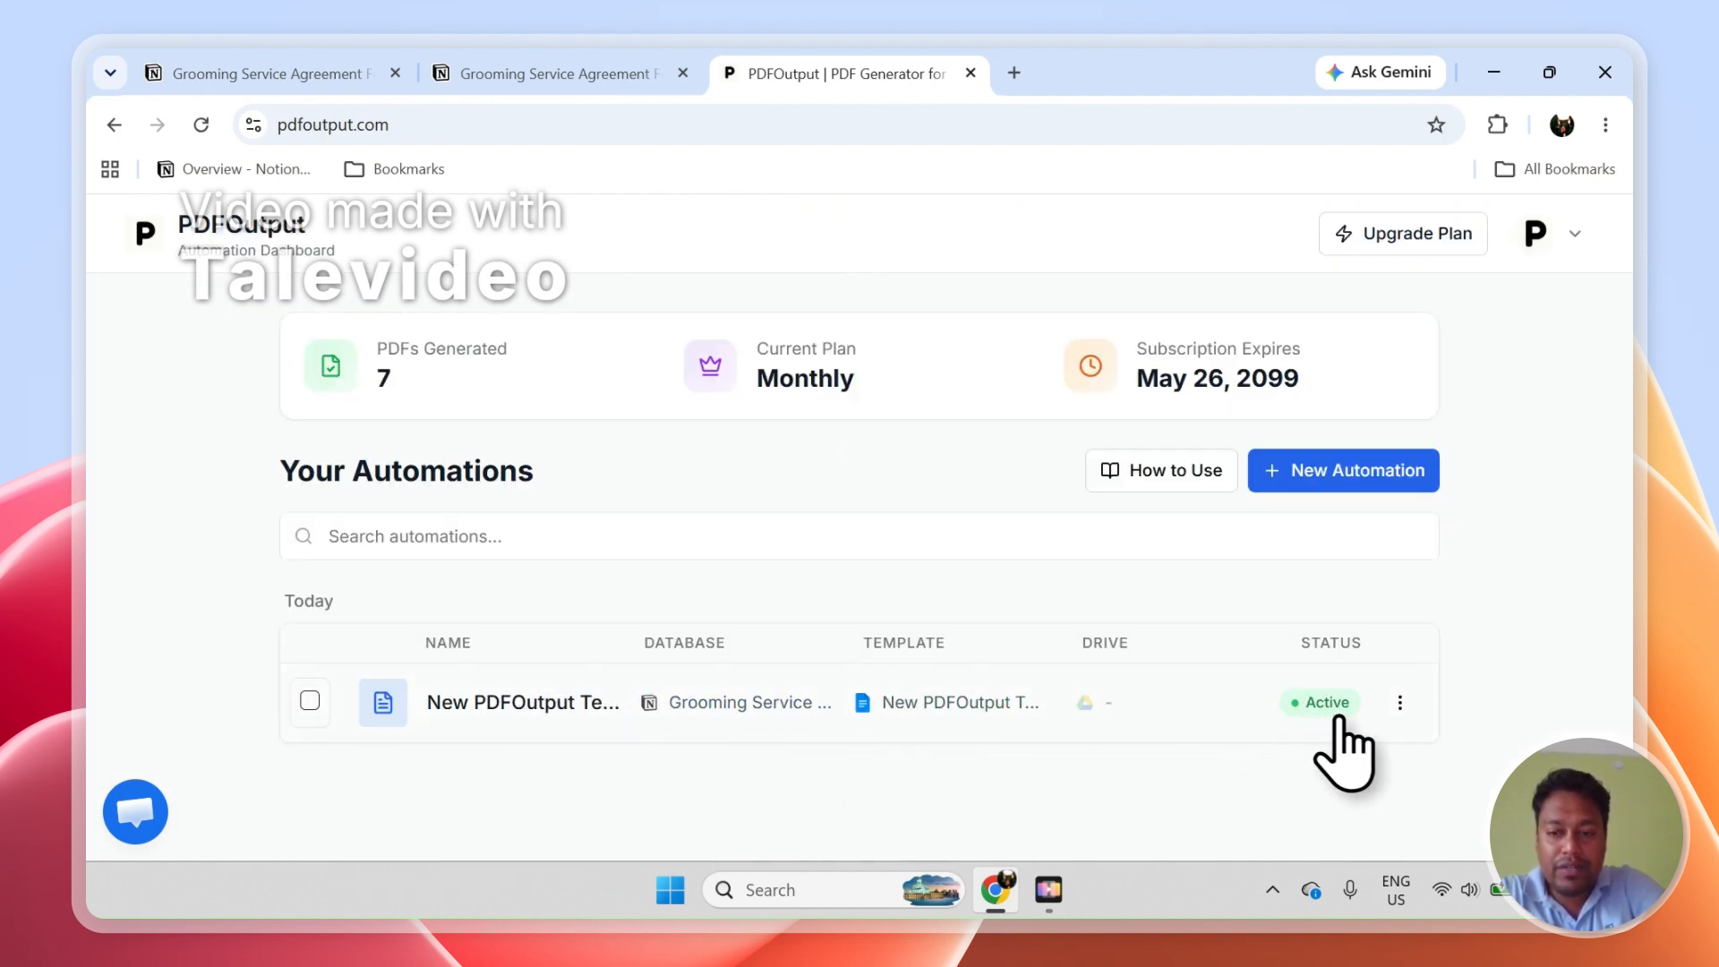
Set GeneratePDF to Ready to Generate for the second and third Notion responses and move the PDFFiles column directly after GeneratePDF.
click(542, 76)
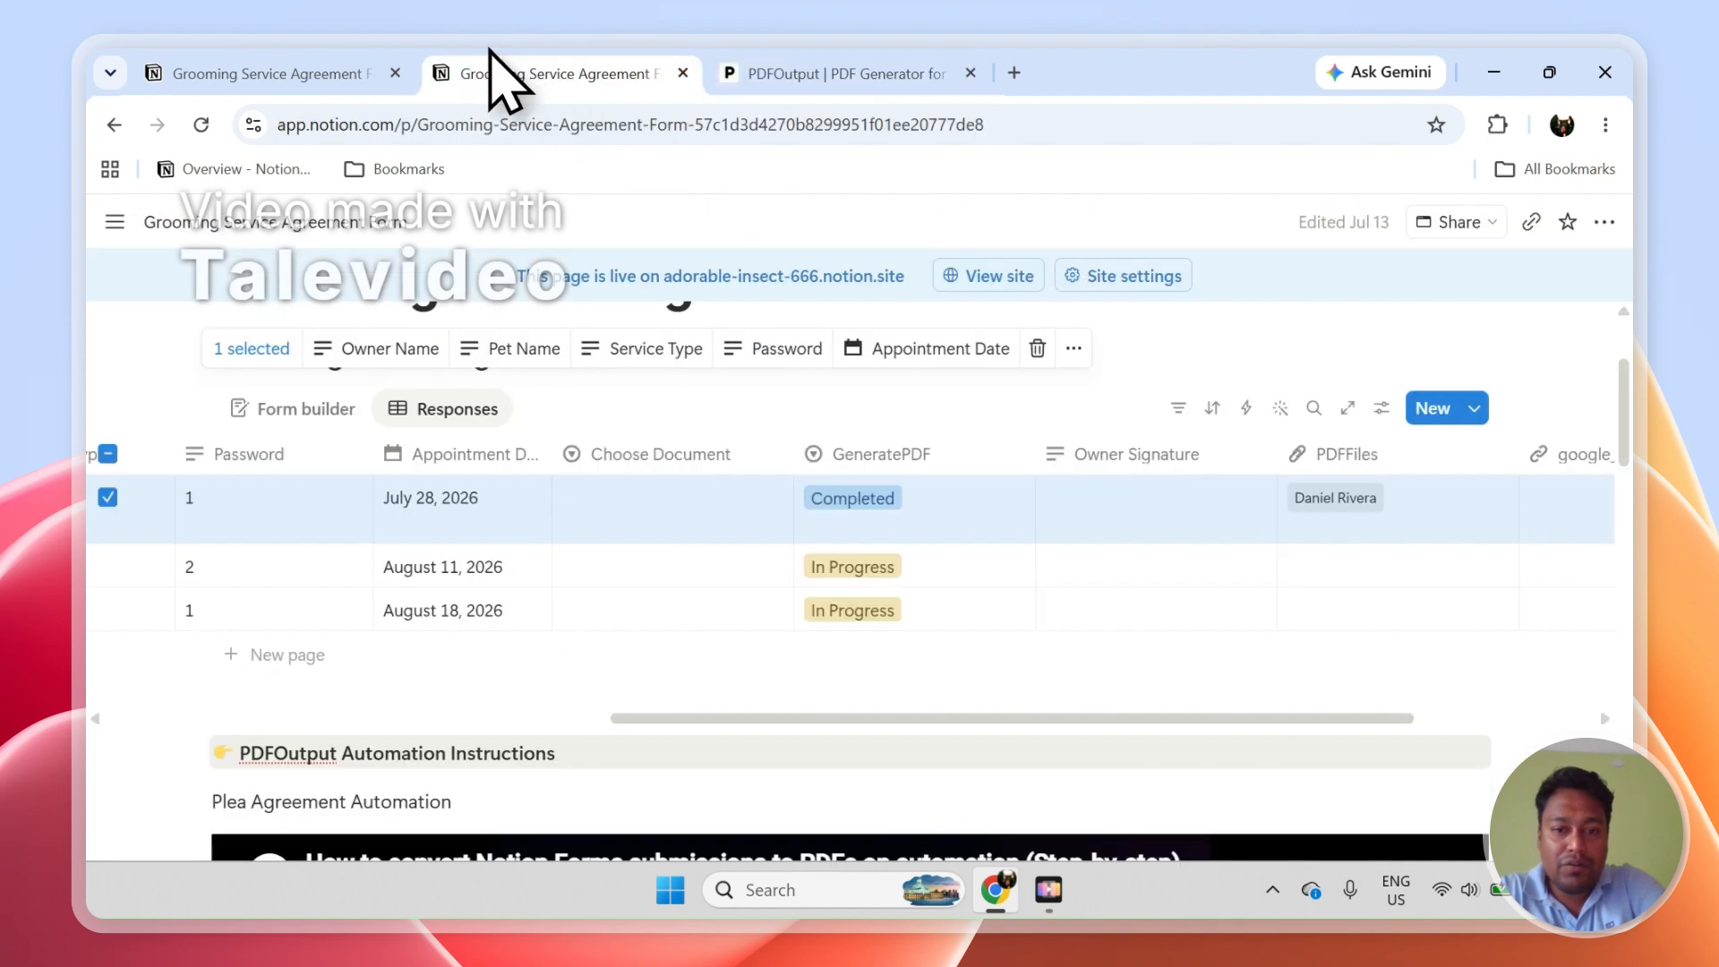
click(885, 566)
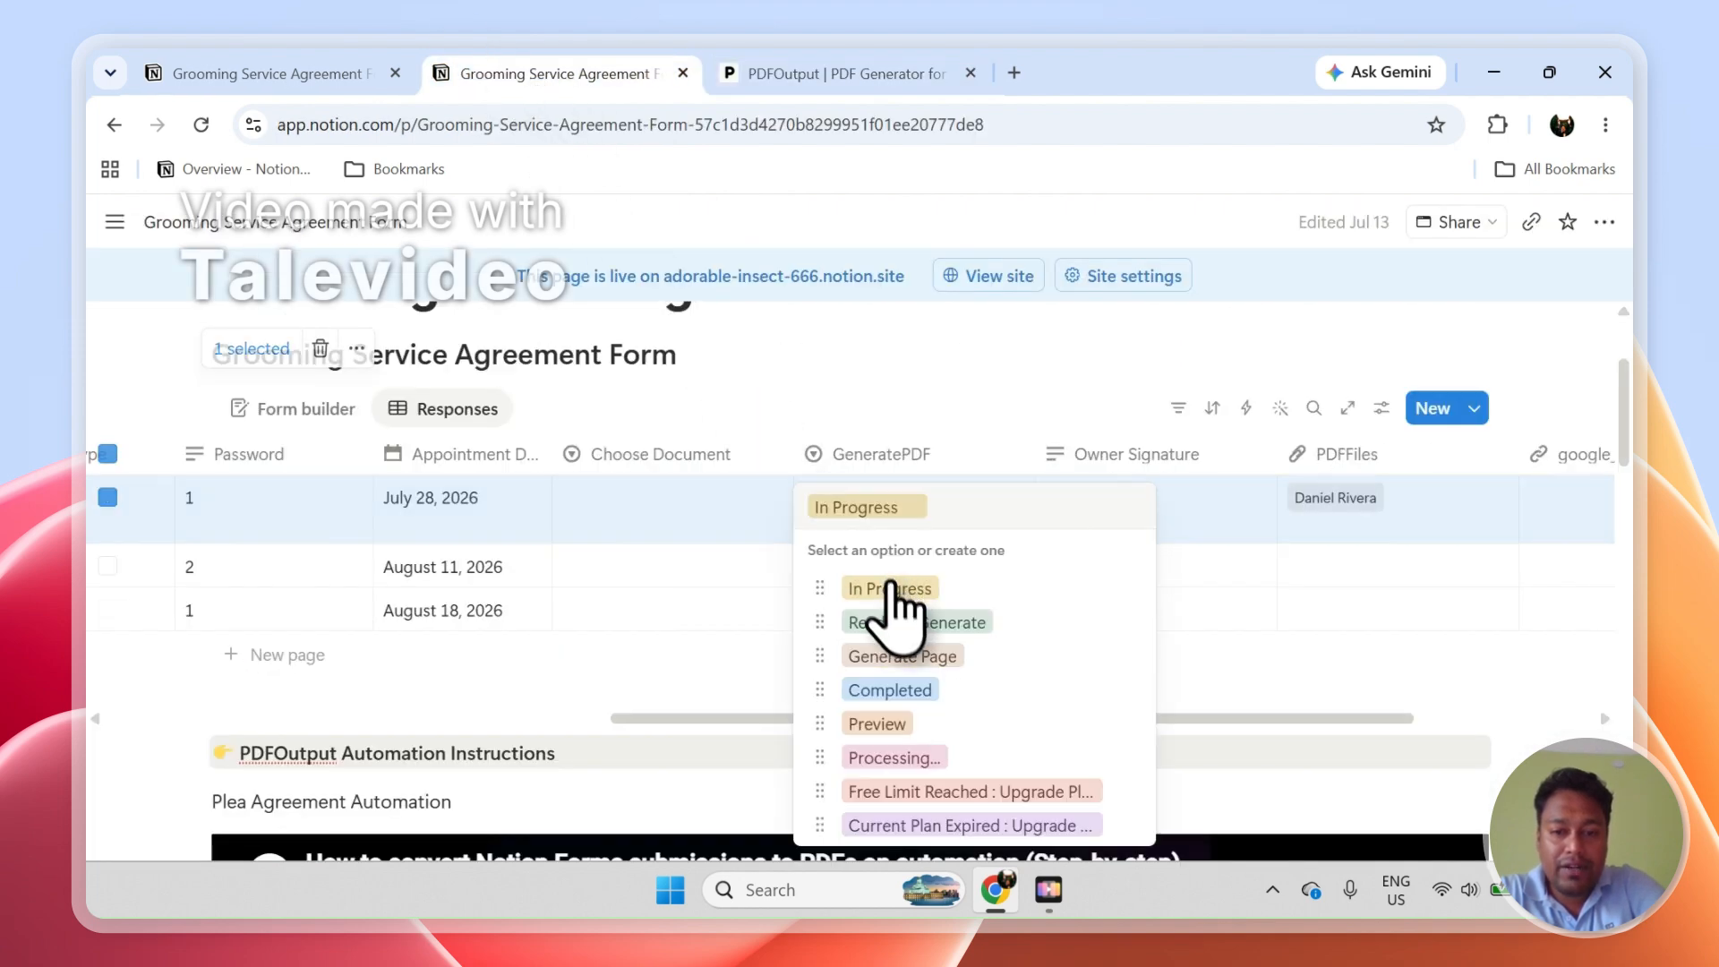
click(894, 621)
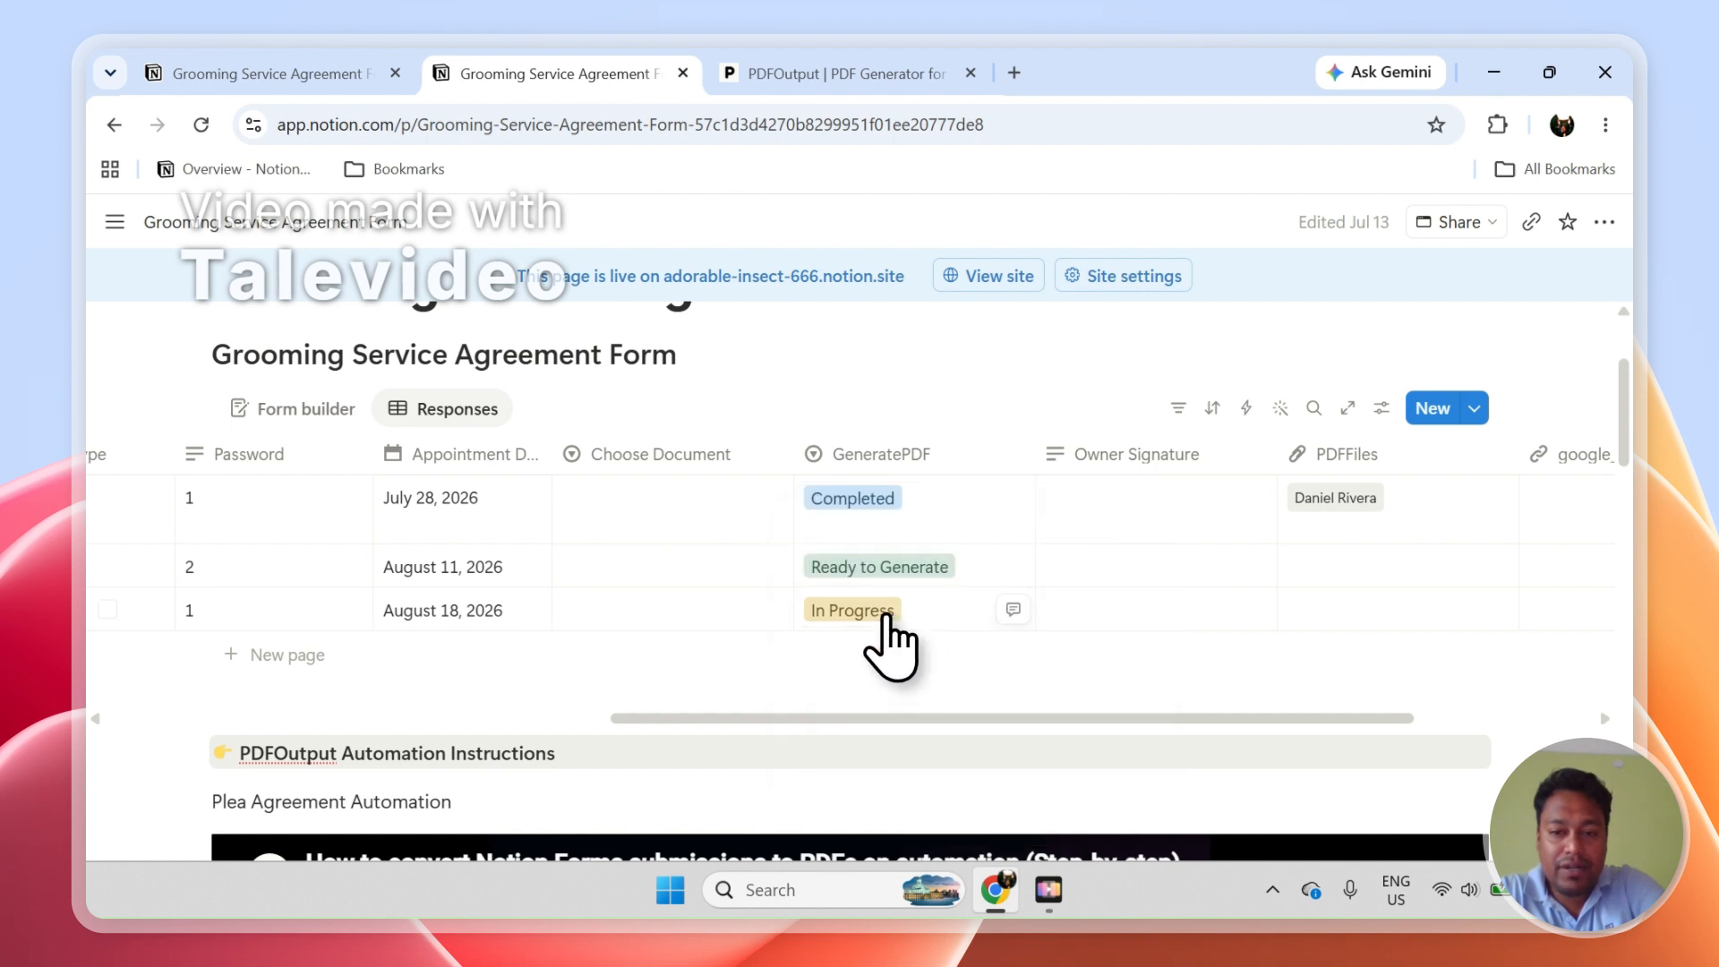
click(893, 617)
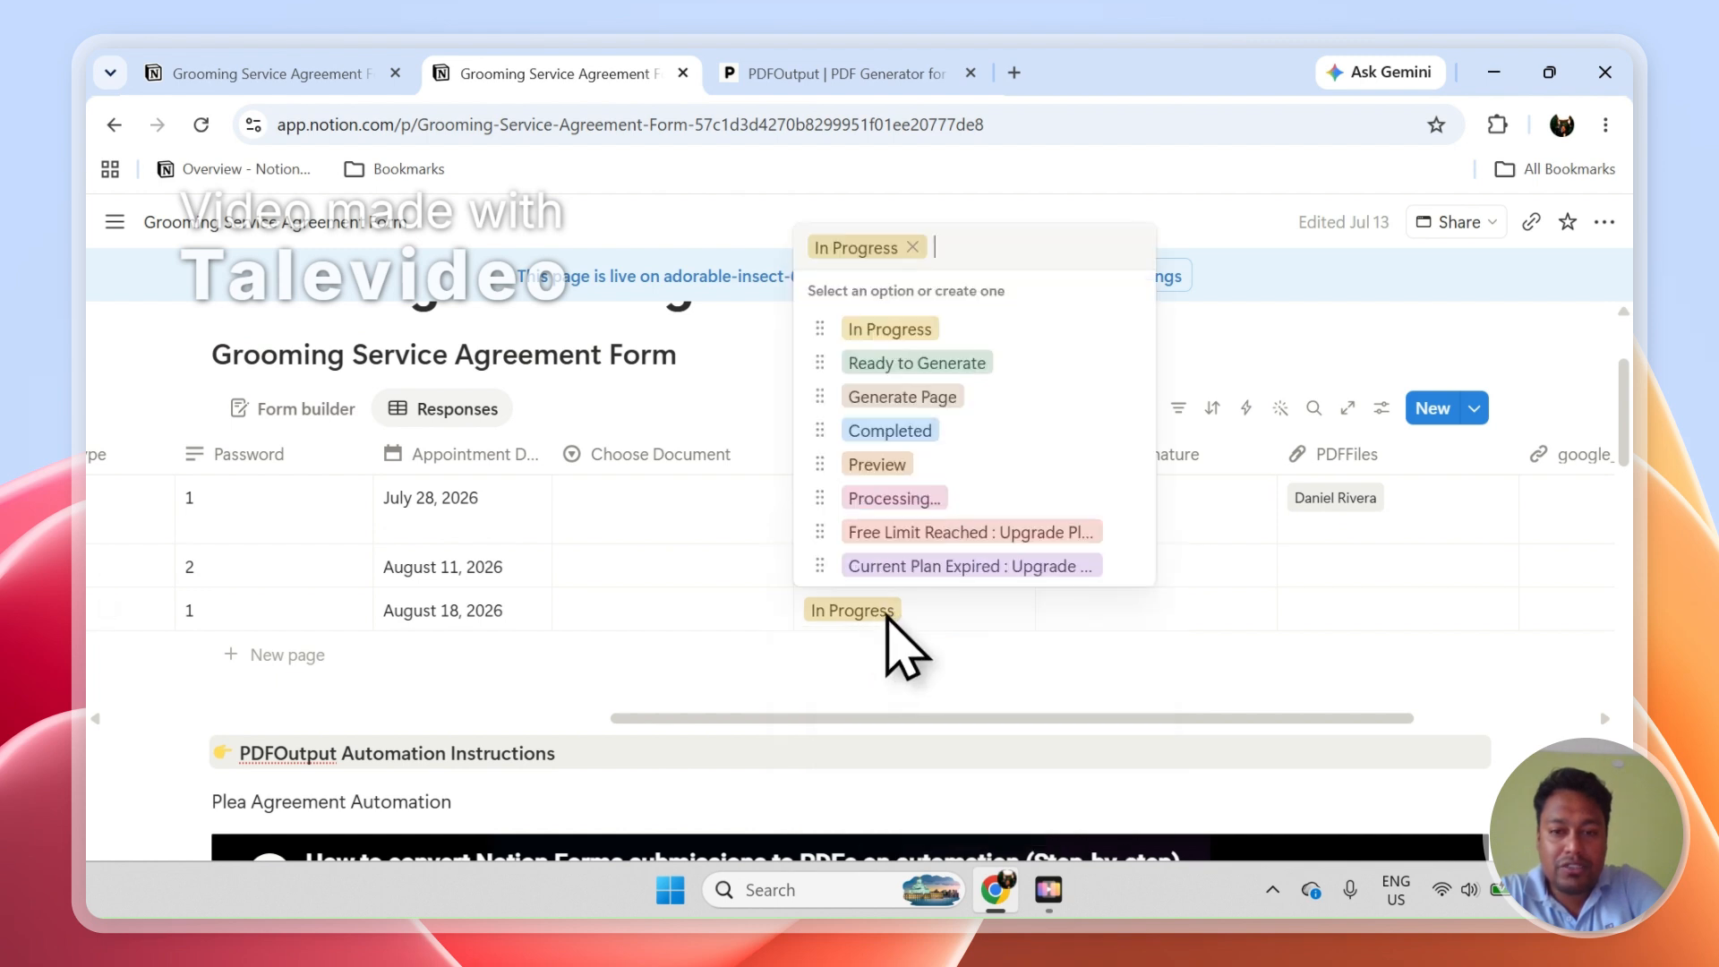
click(915, 362)
mouse_move(1369, 455)
mouse_down()
mouse_move(1383, 461)
mouse_move(1191, 465)
mouse_up()
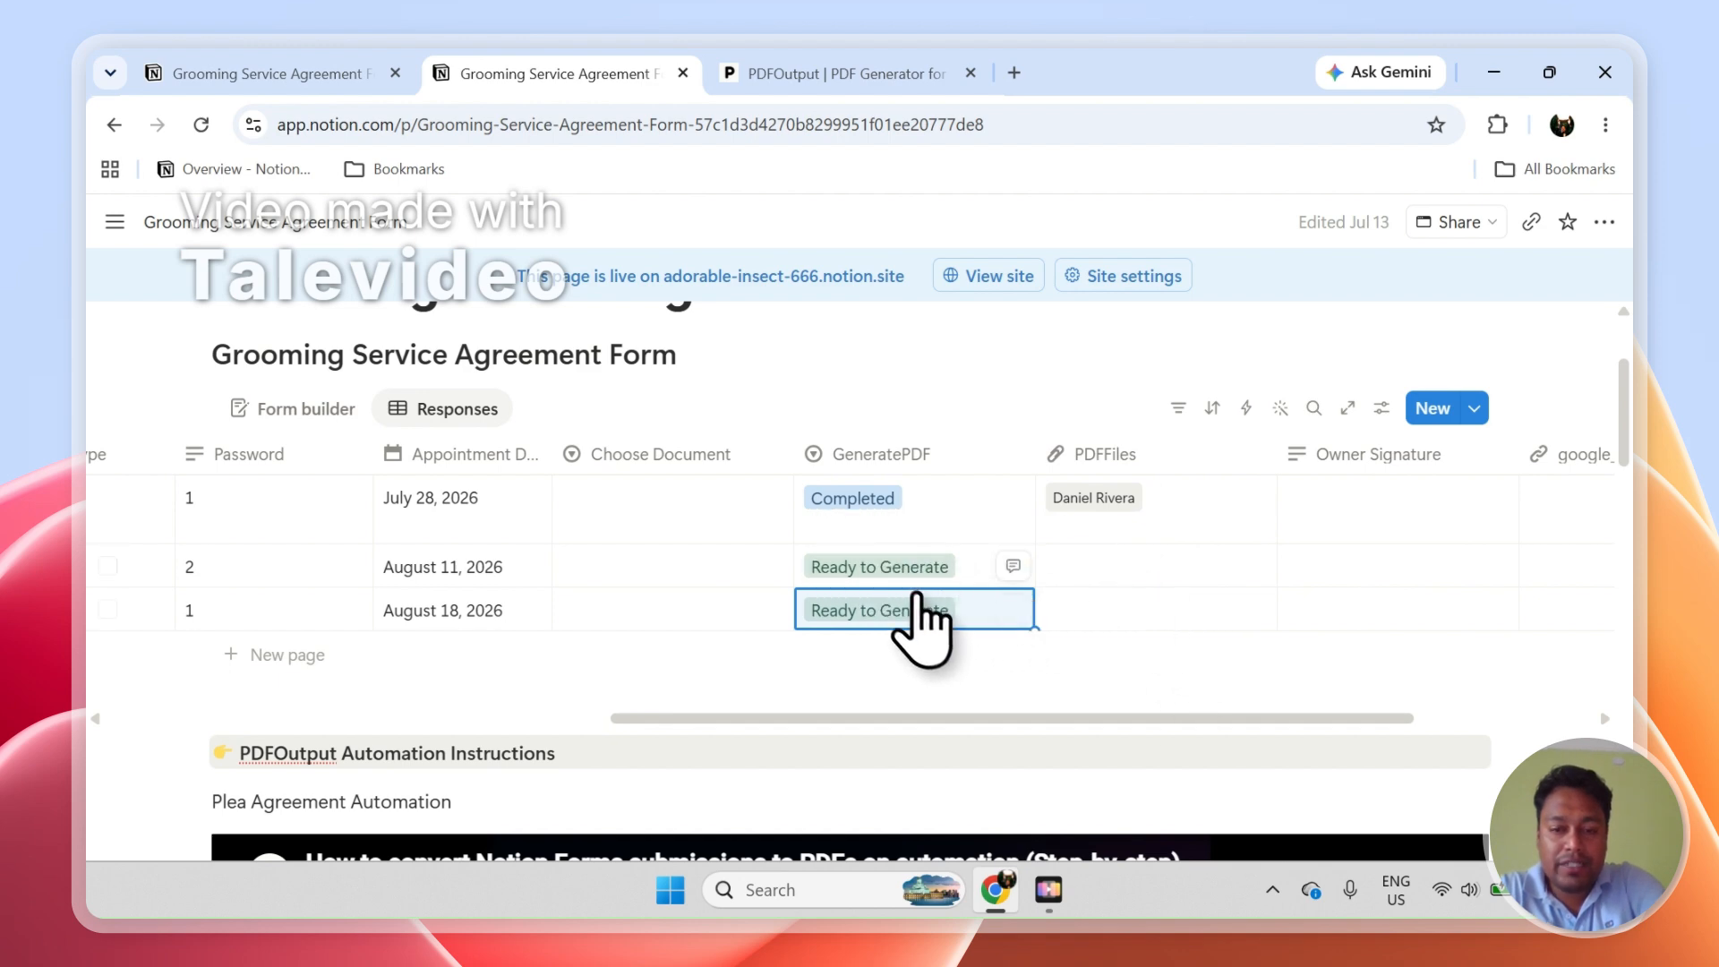
Check the automation's status on the PDFOutput dashboard, the Notion responses table and the published form's fields.
click(828, 72)
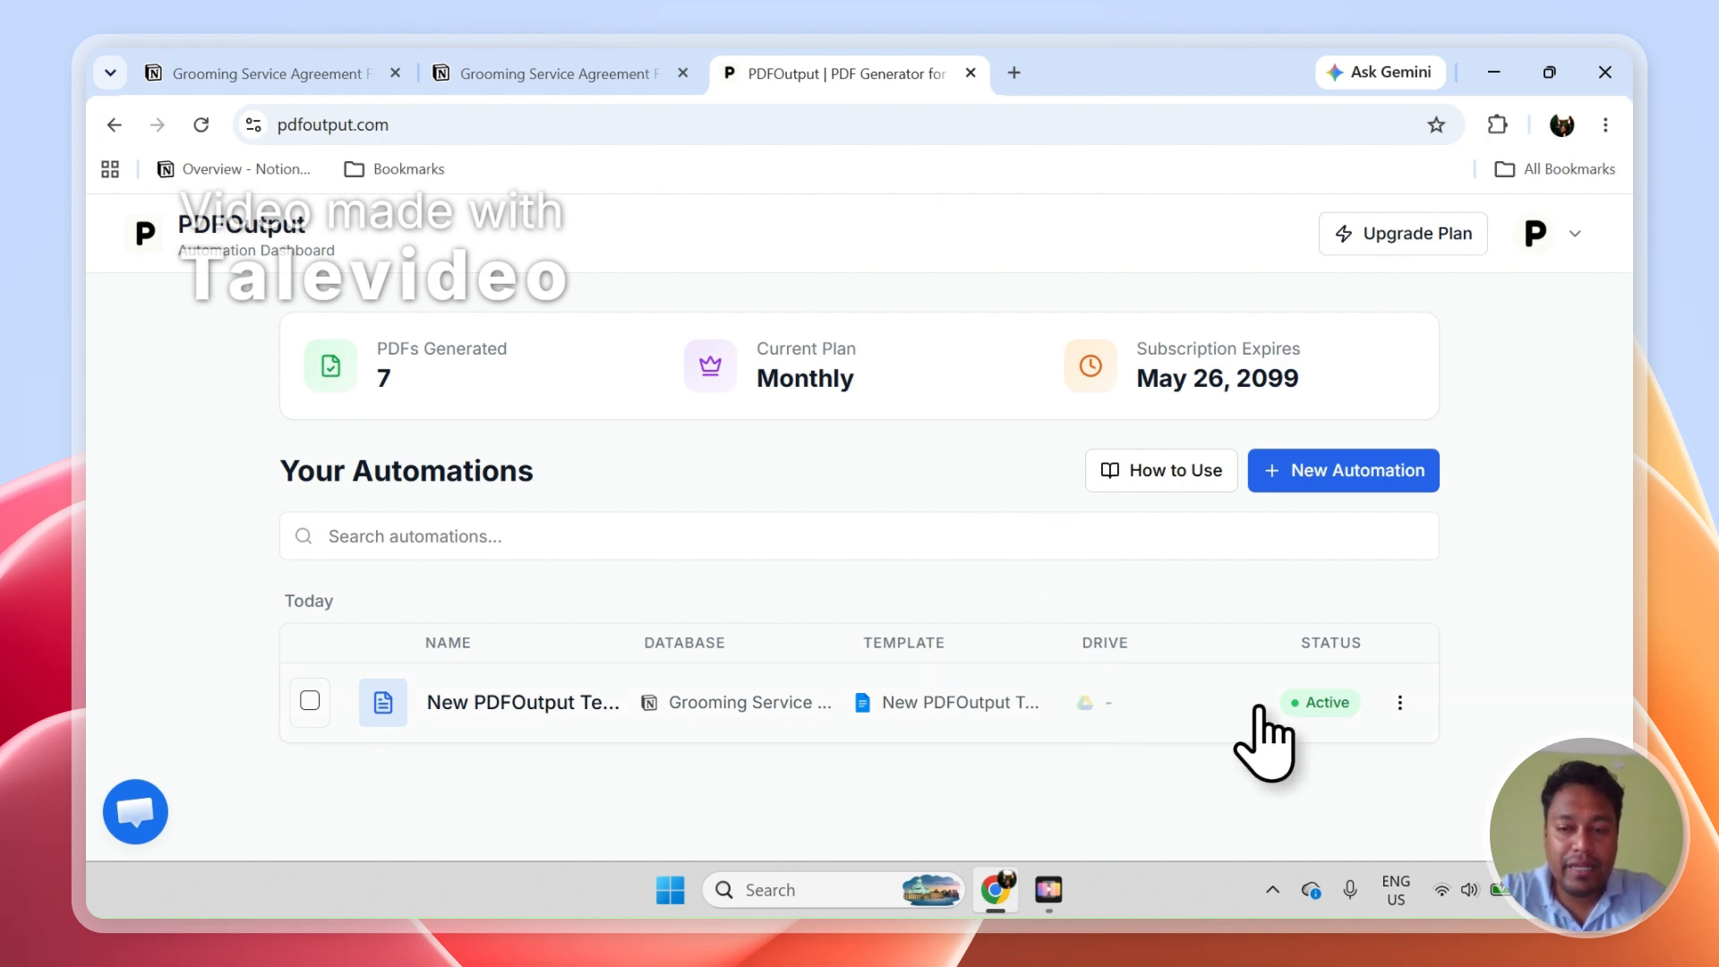
click(631, 71)
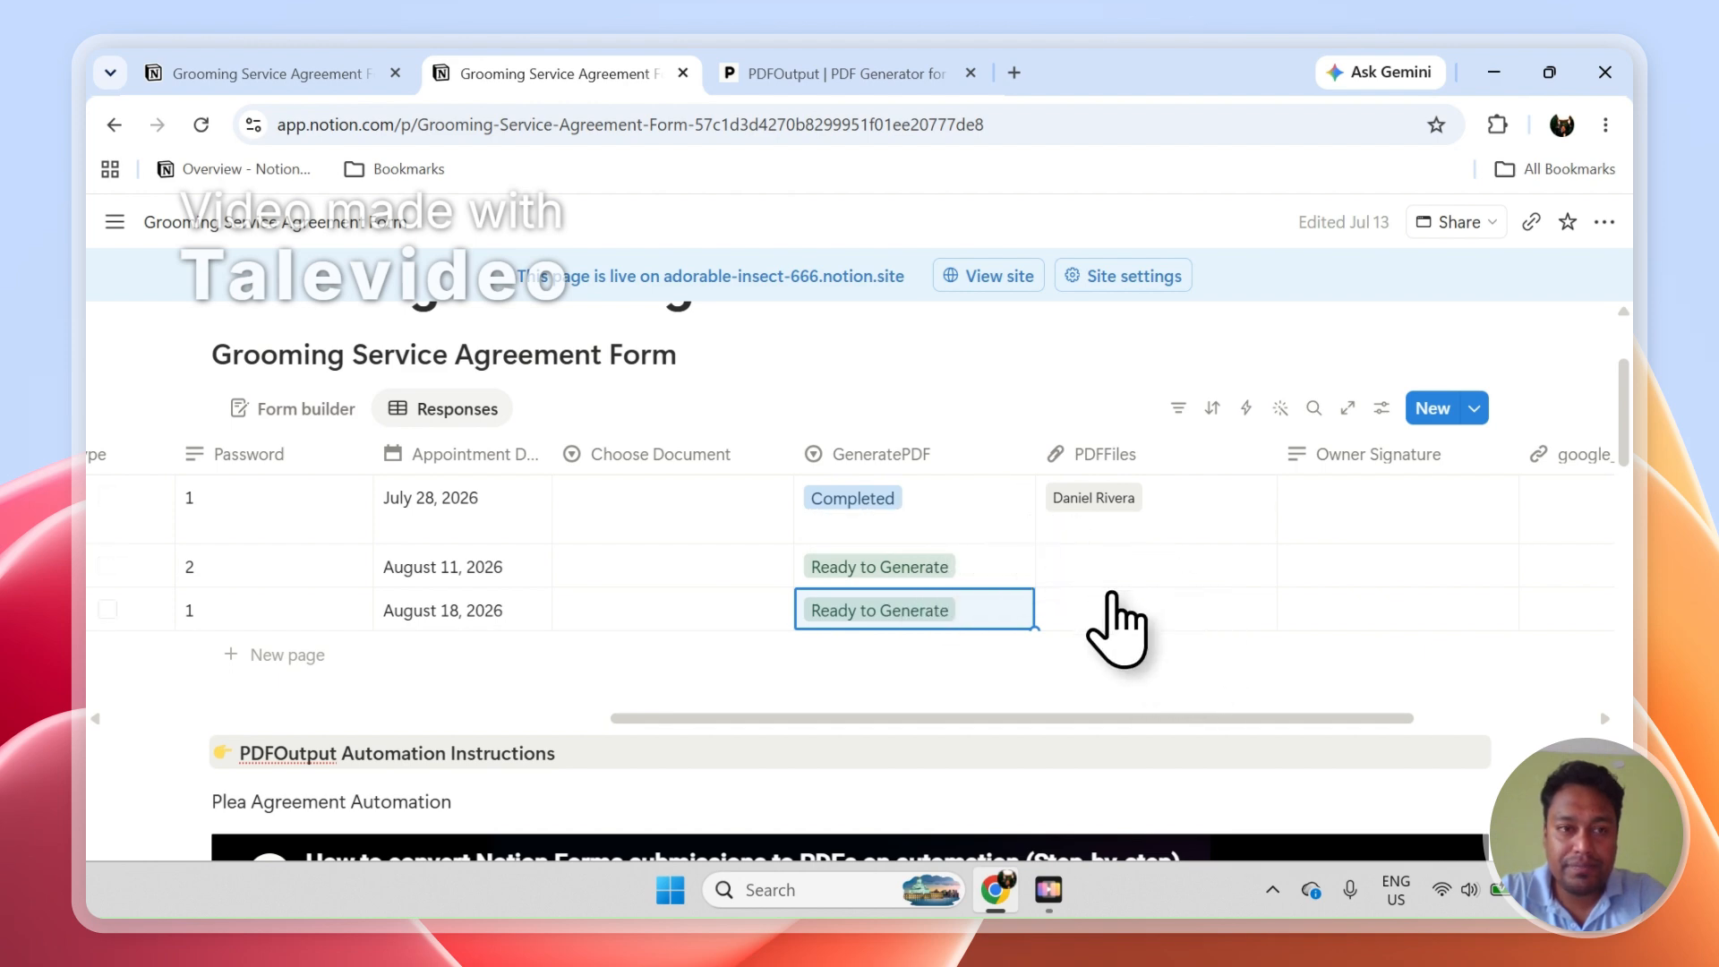
click(245, 71)
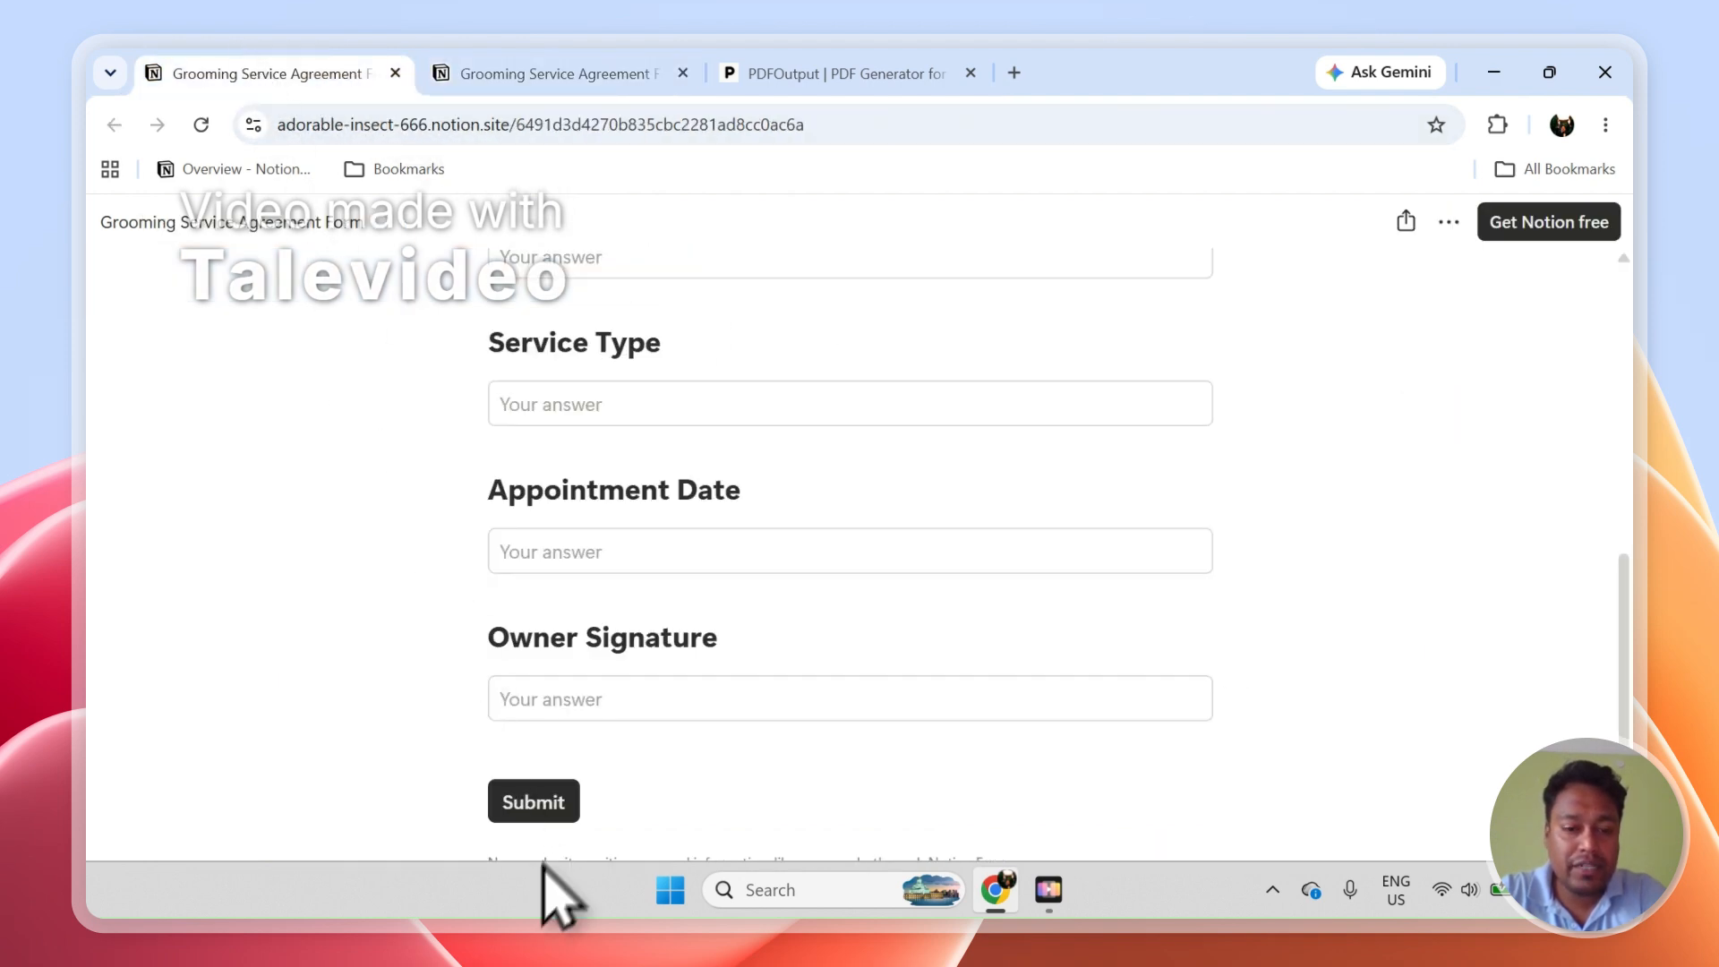
click(453, 75)
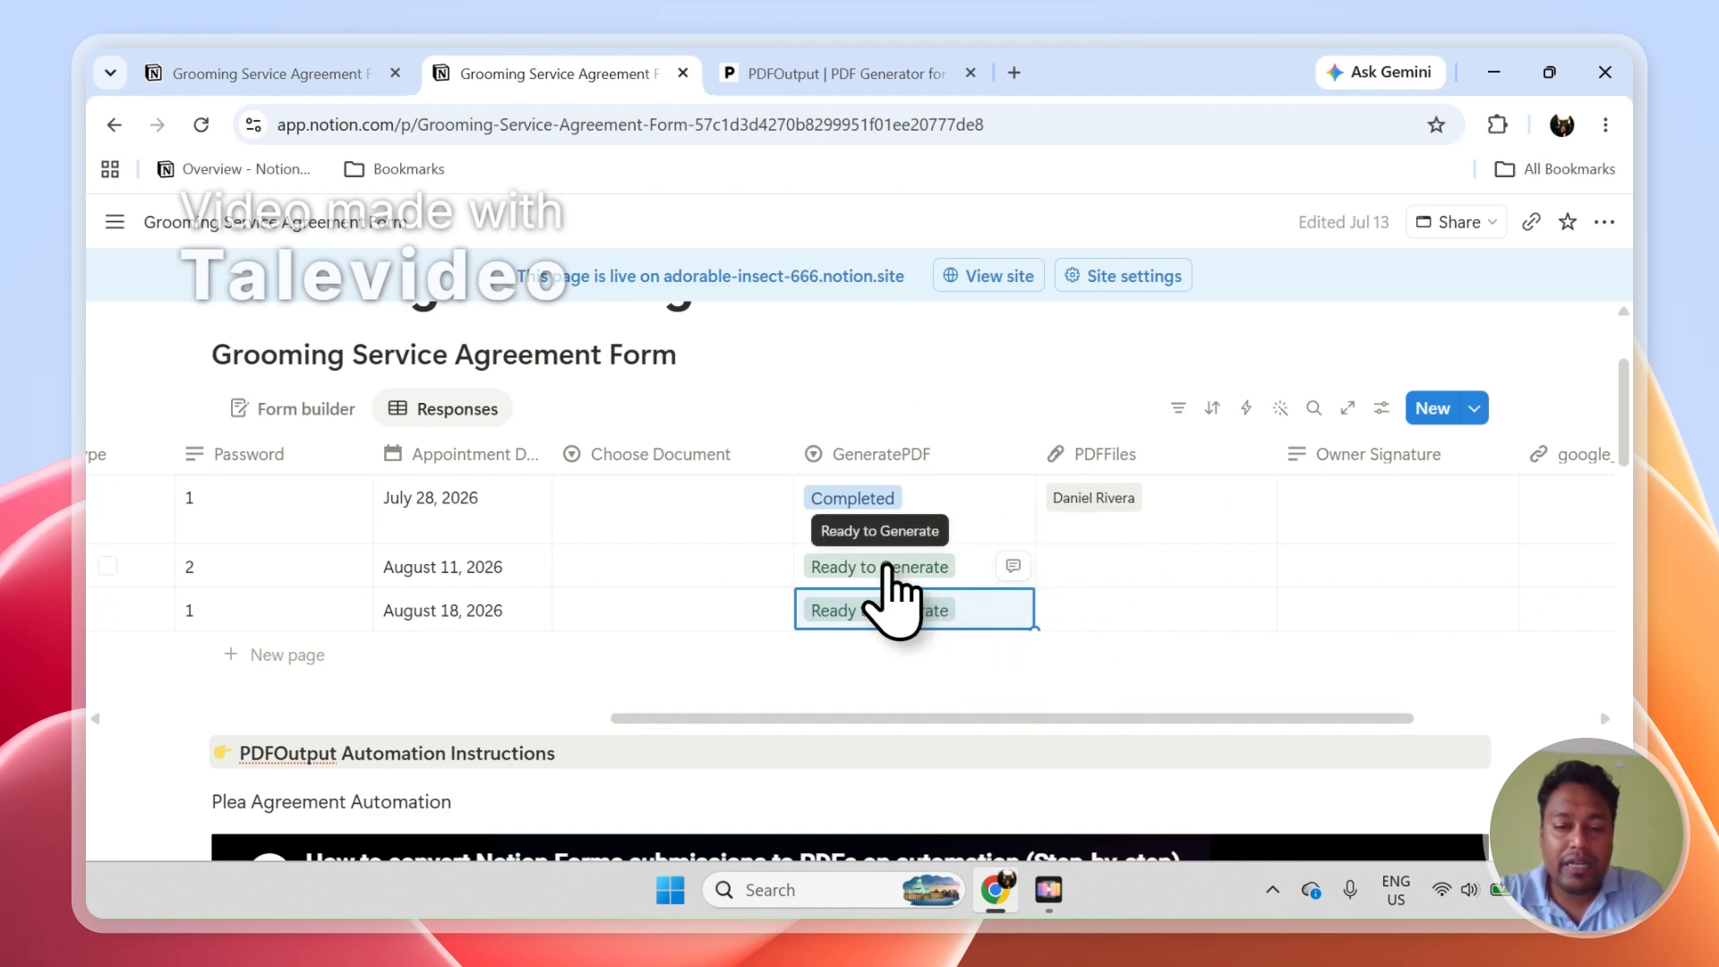
Go from the PDFOutput dashboard to its public website and view the Send Message form on the Contact page.
click(786, 73)
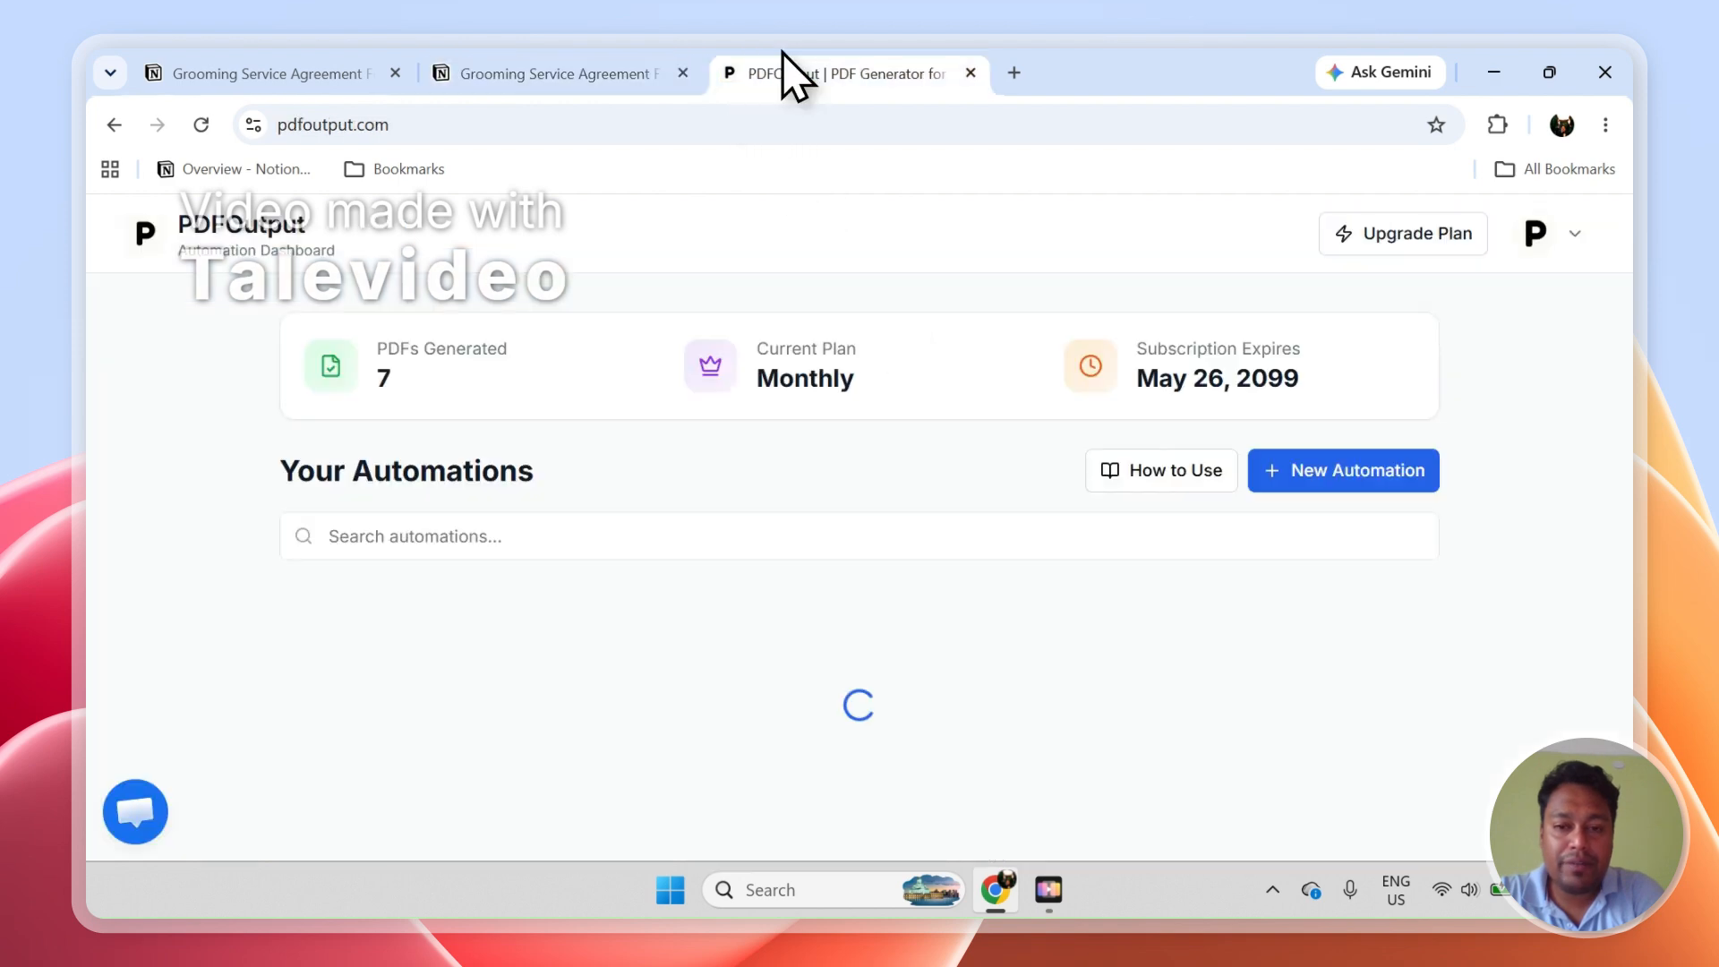
click(1556, 248)
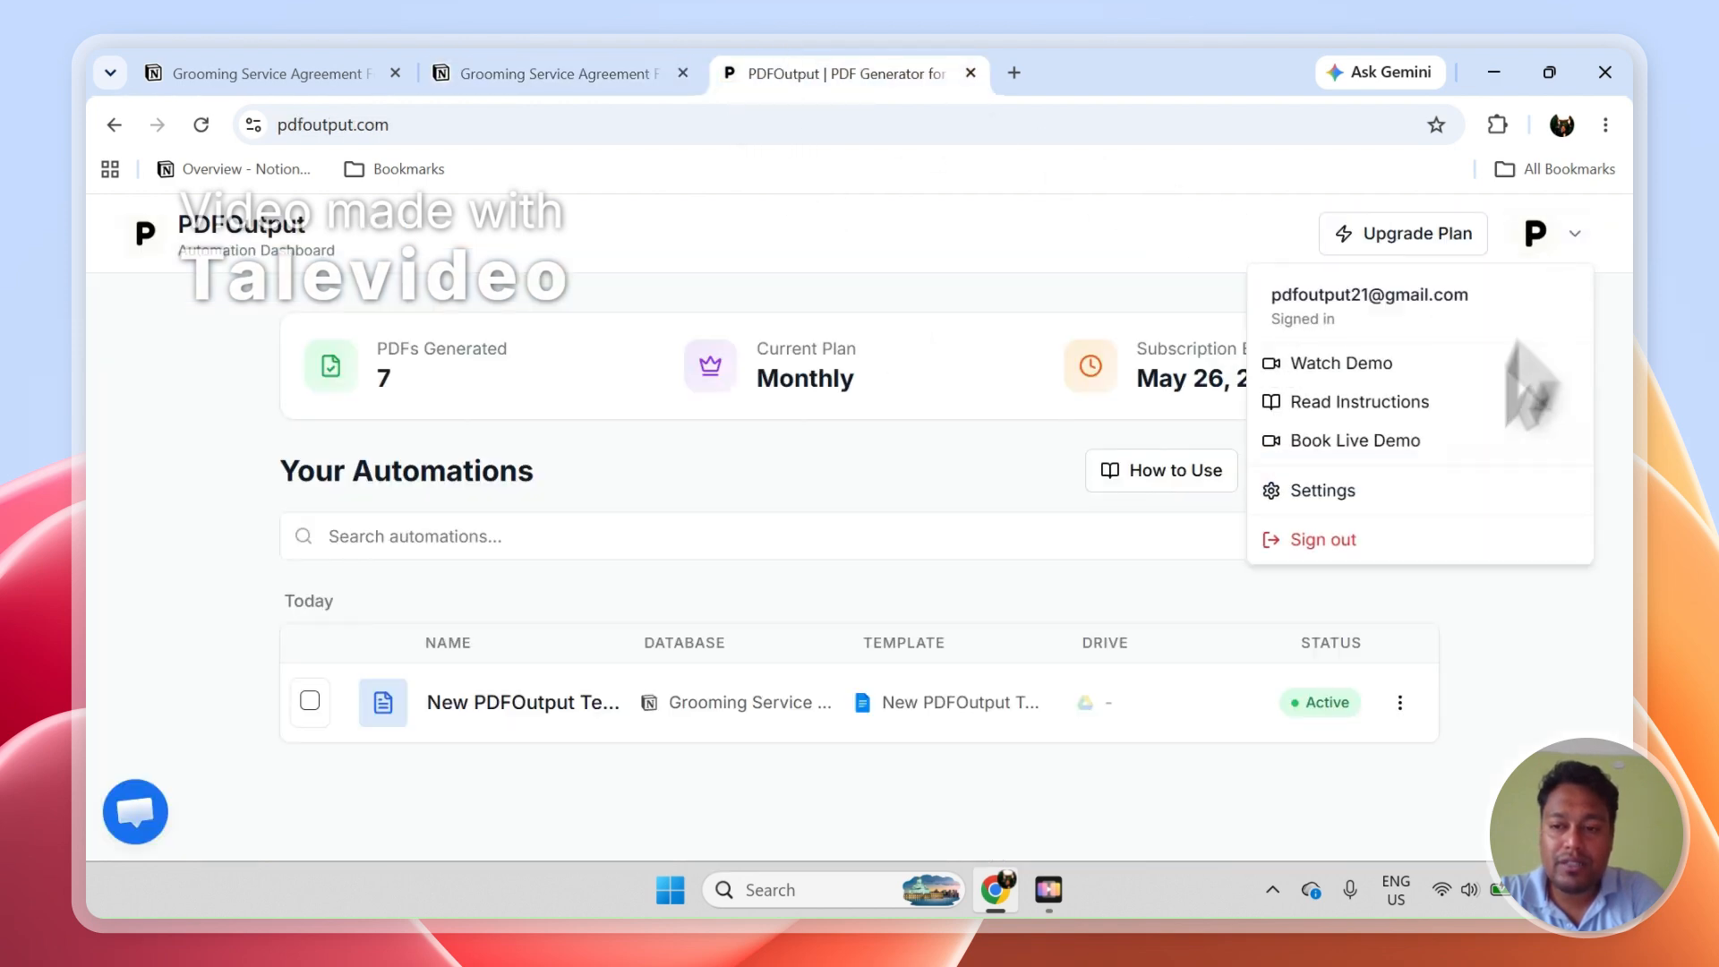
click(1385, 489)
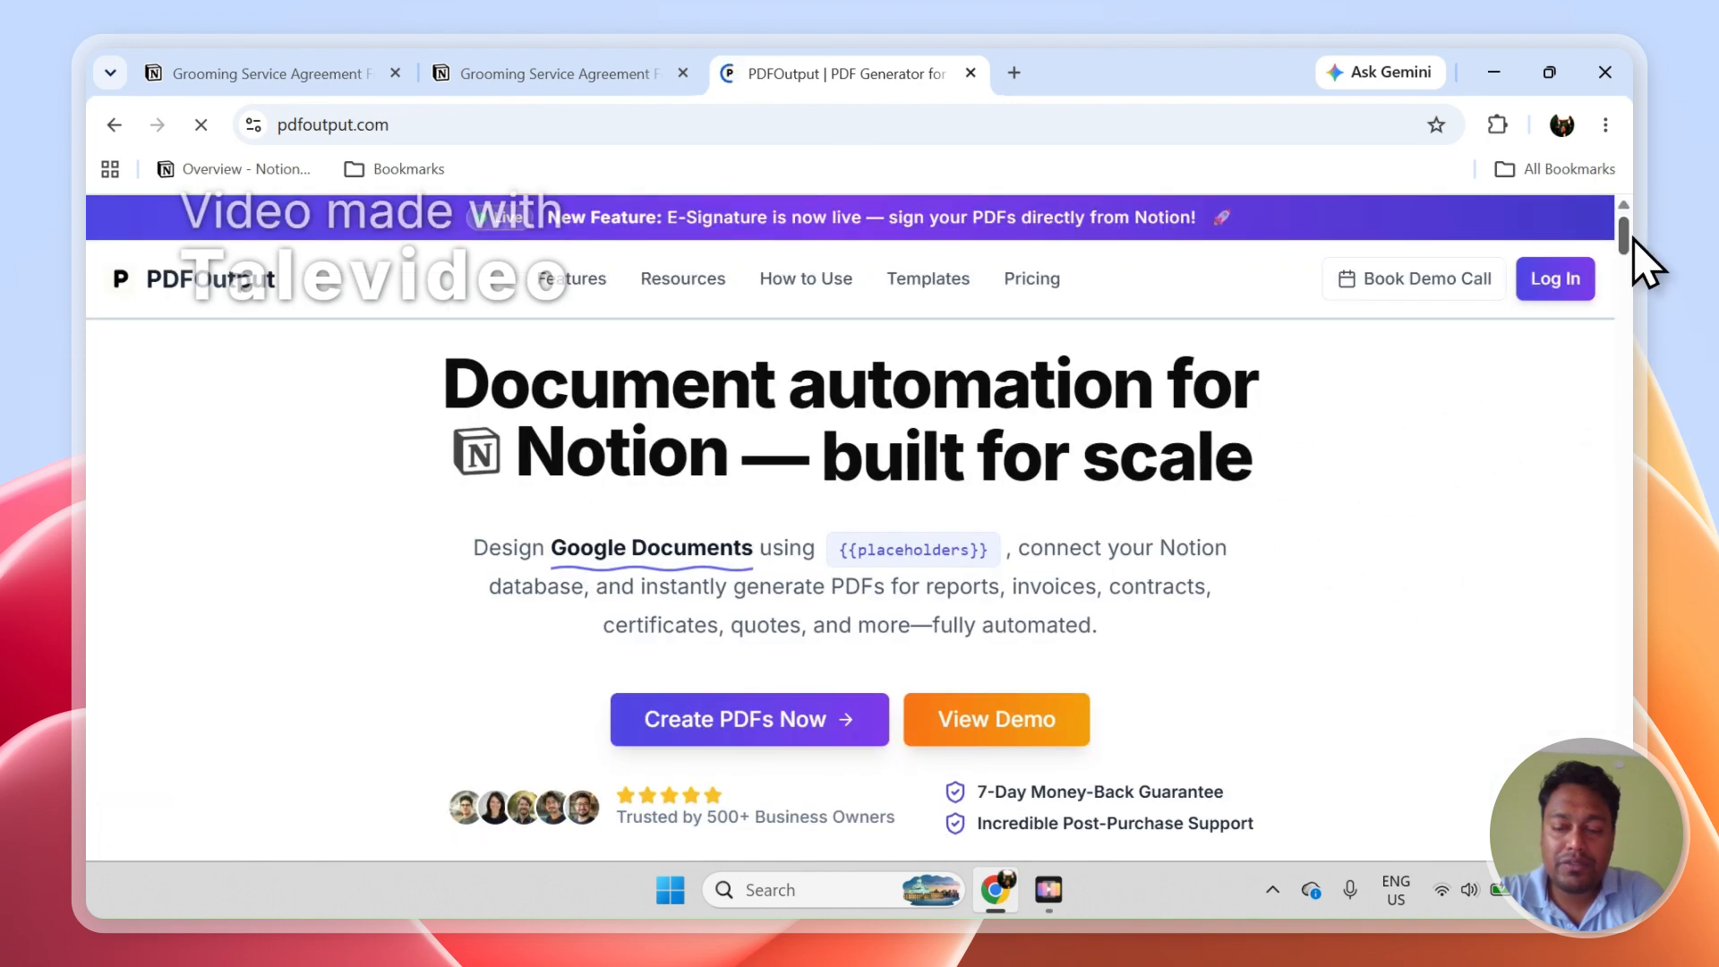
scroll(1633, 239, down, 5)
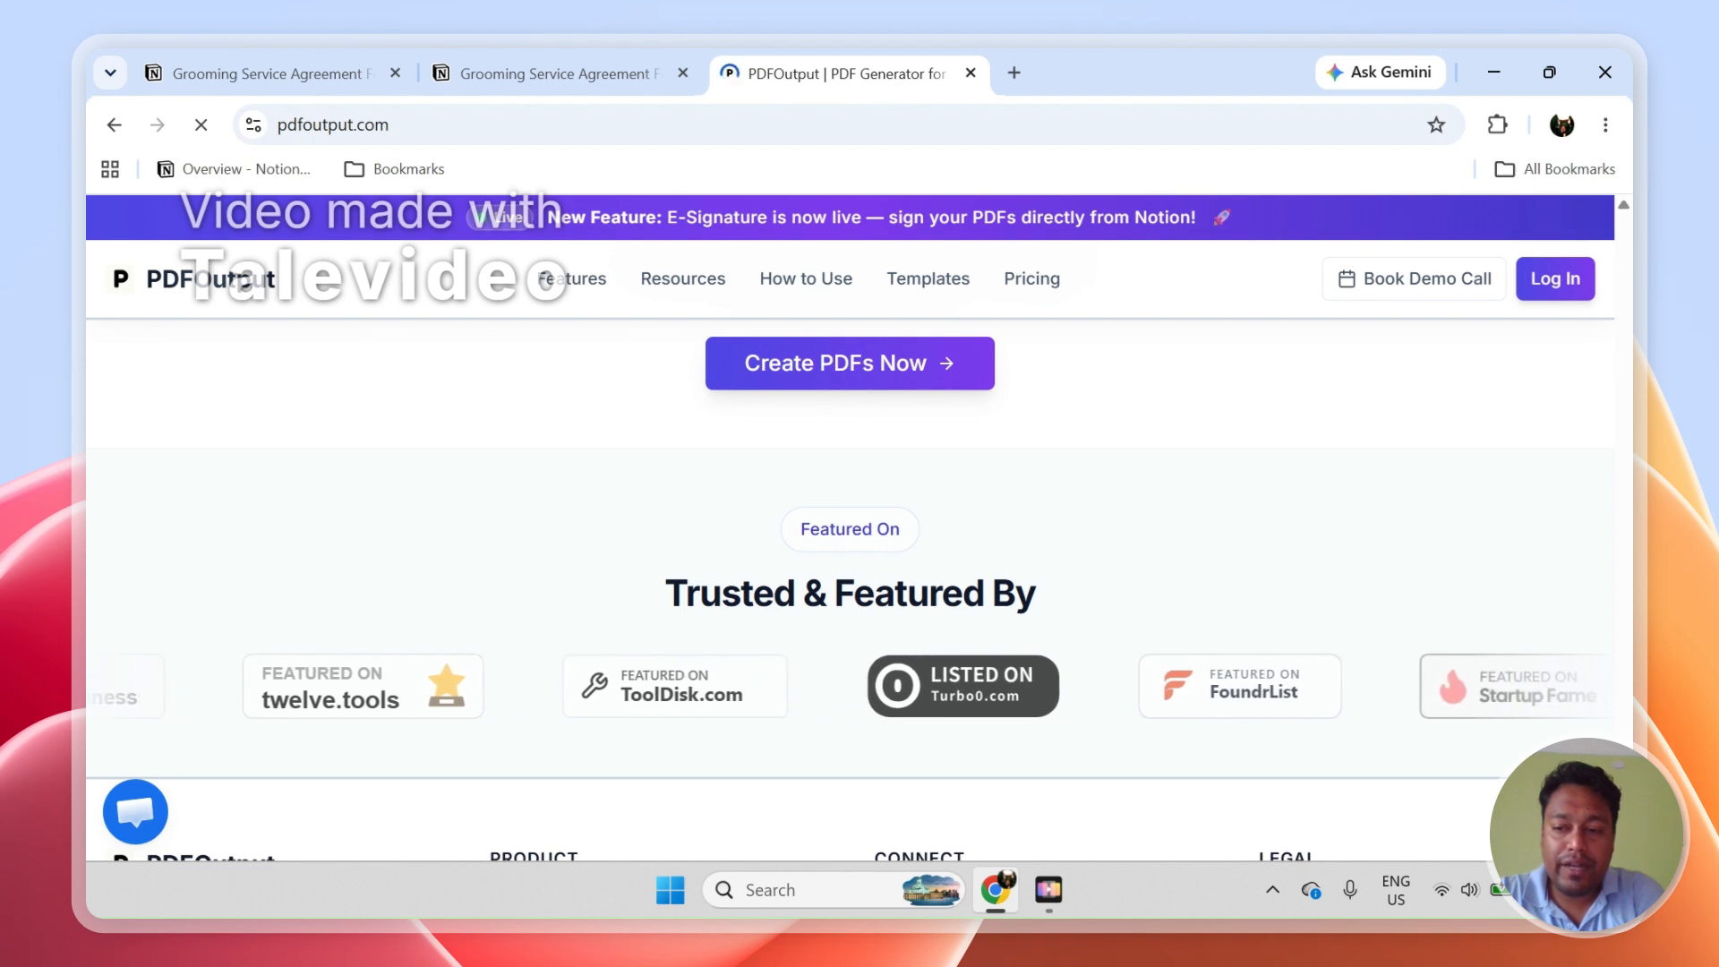
scroll(1432, 841, down, 3)
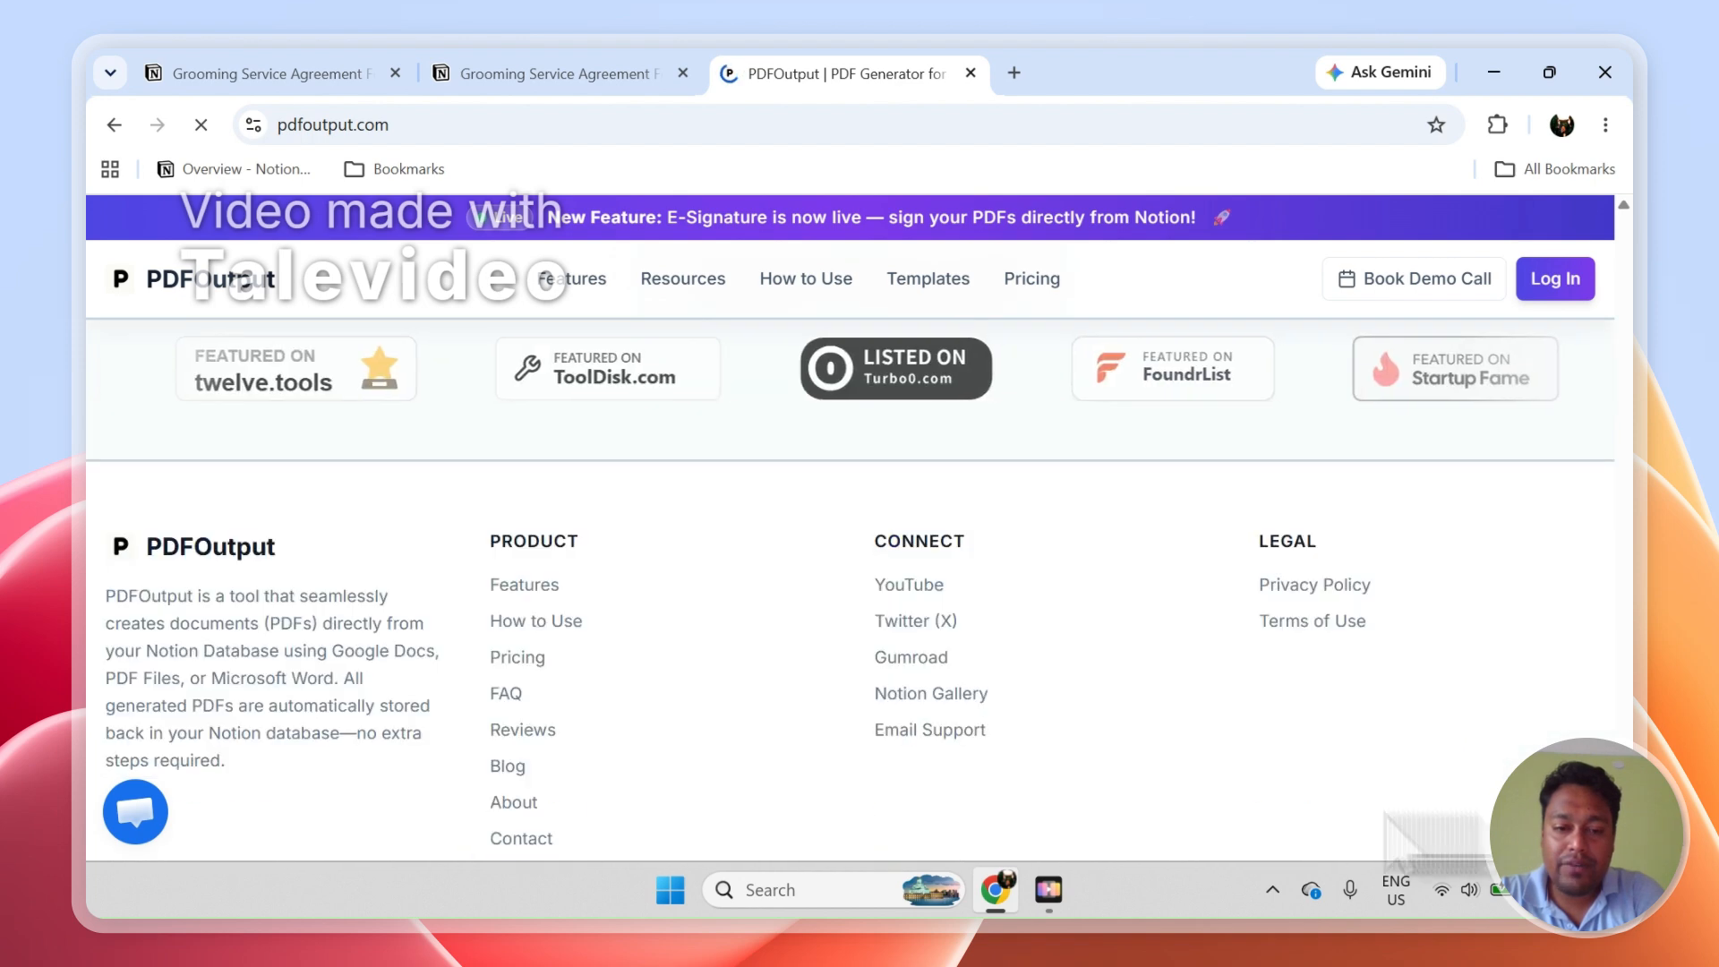
click(547, 838)
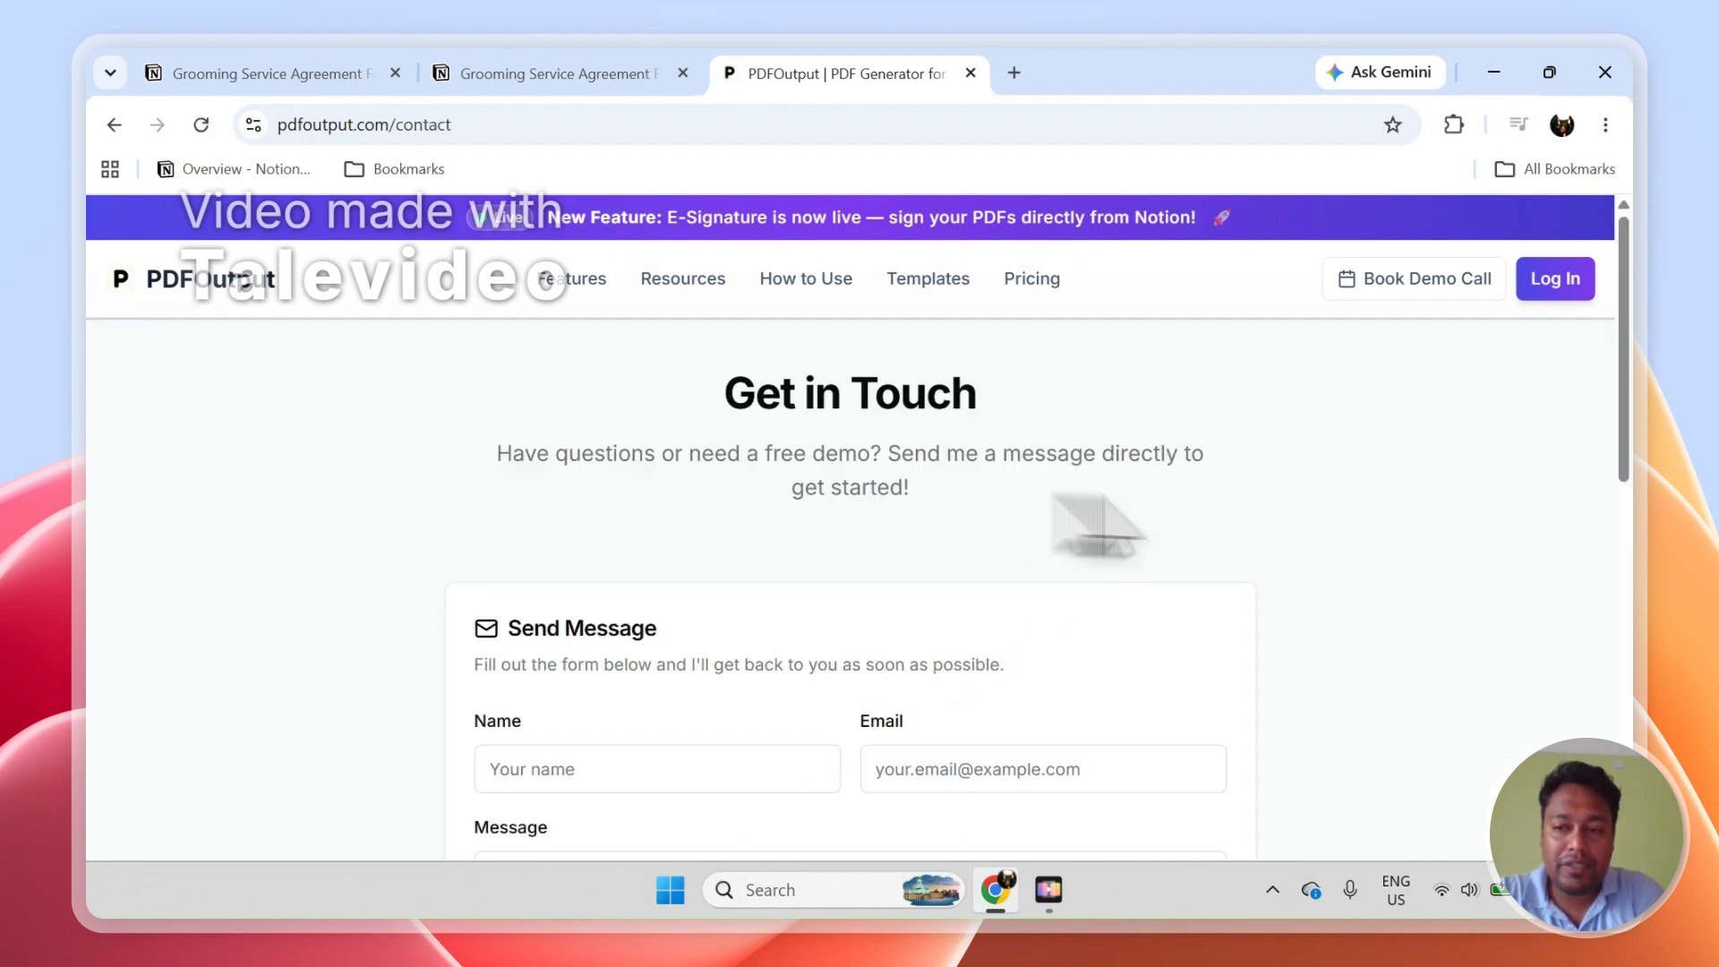
drag(1629, 460, 1630, 555)
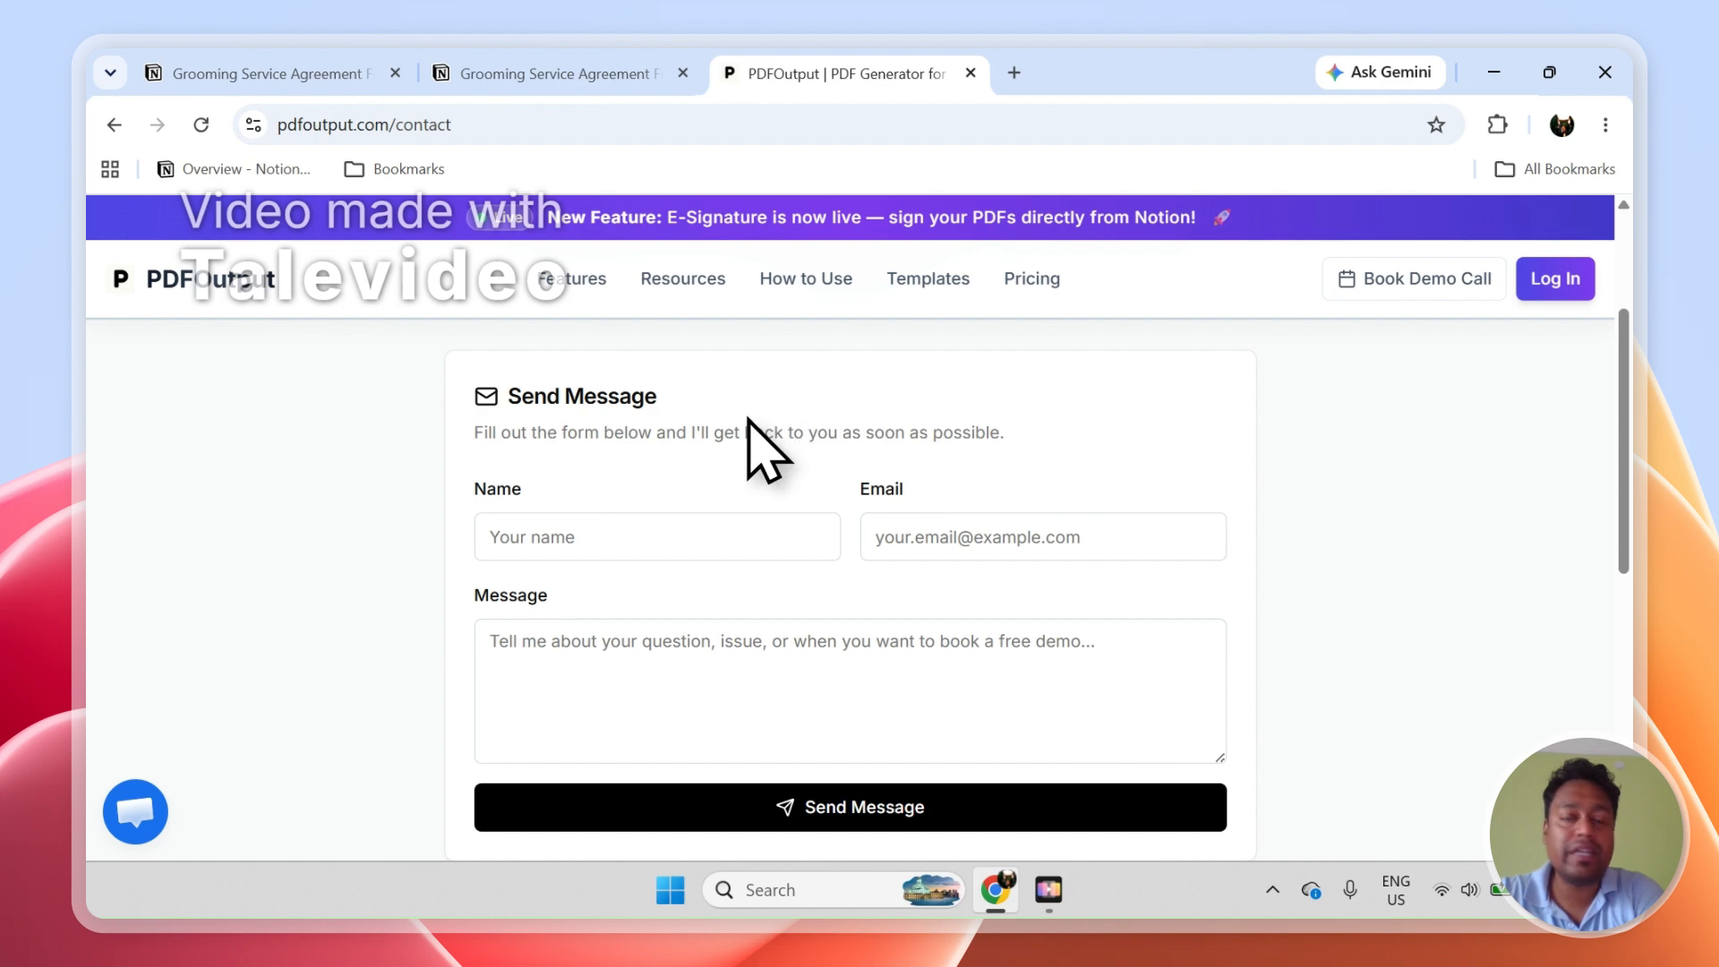
Open the PDFOutput support chat to view it and close it again.
click(134, 811)
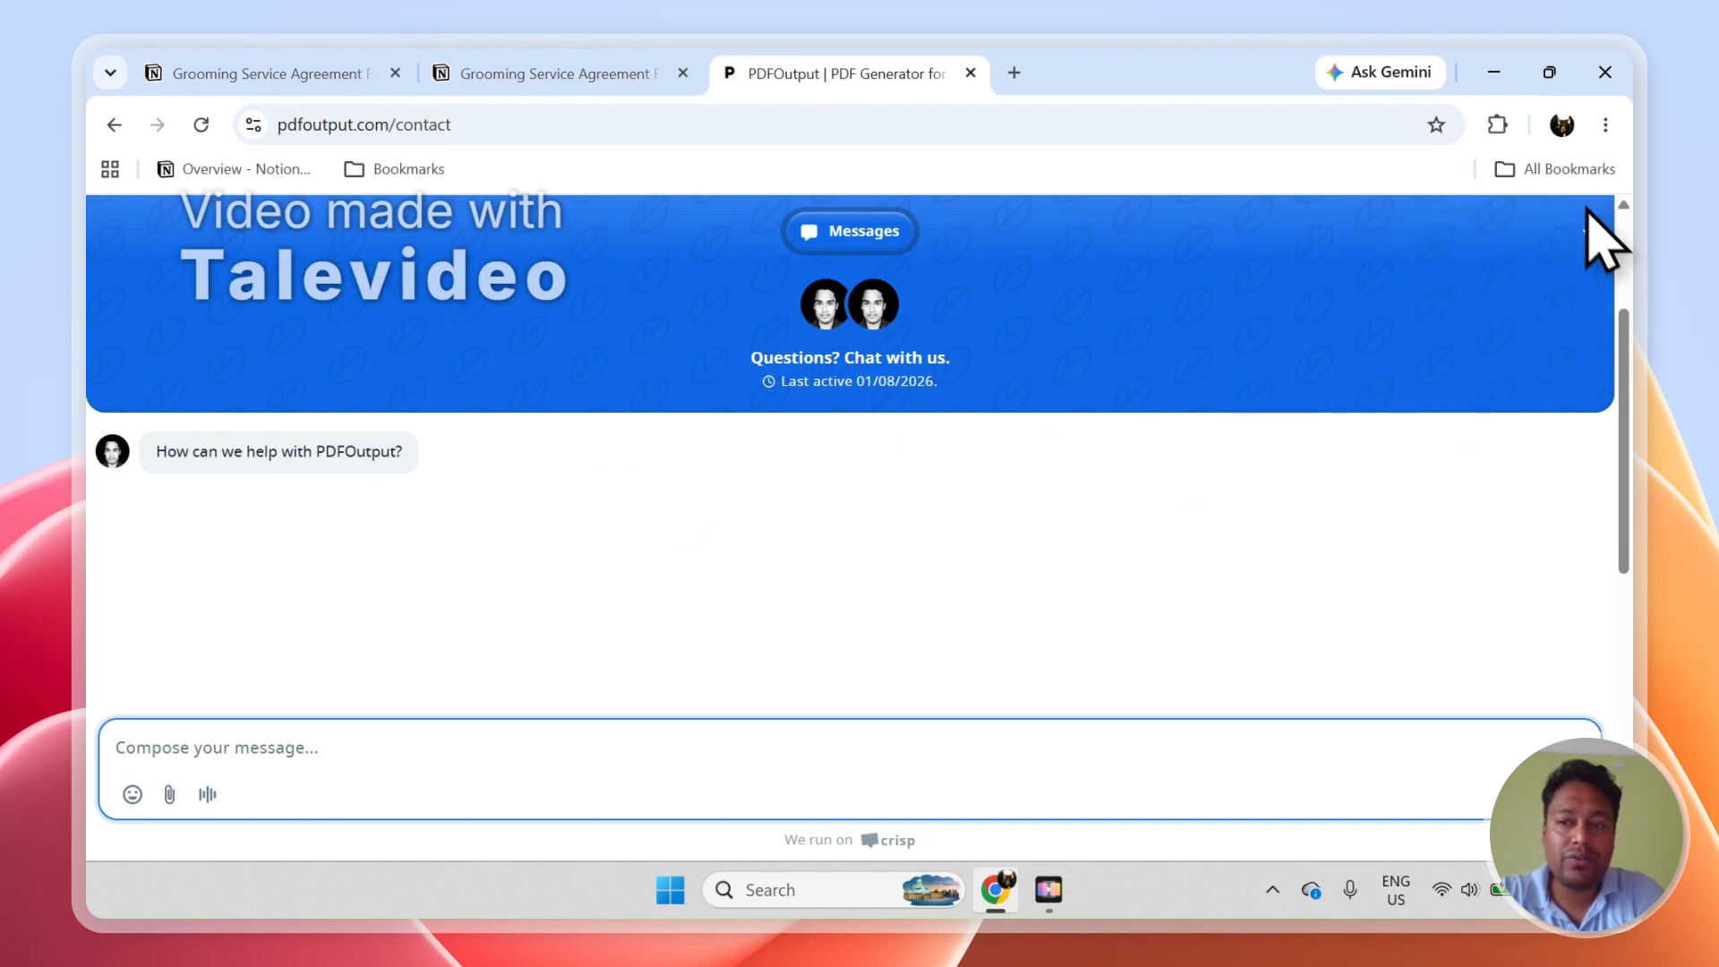
click(1586, 234)
click(1528, 273)
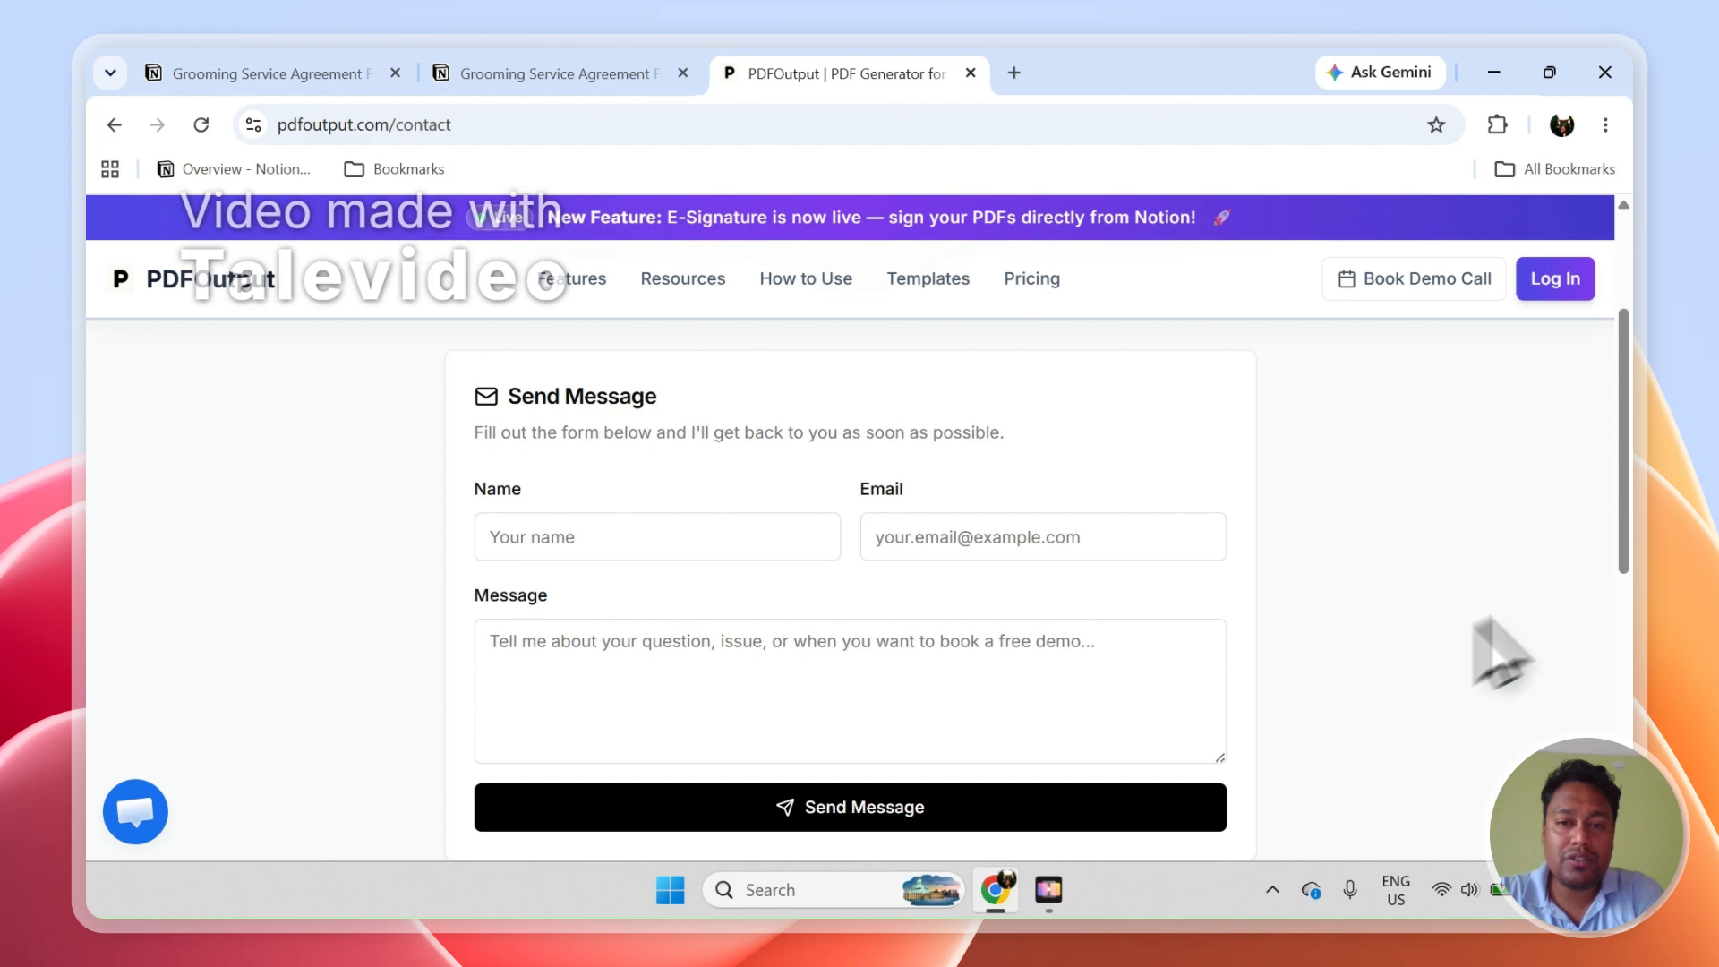
Browse the Google Doc Templates page, and return to the Notion responses table to check the GeneratePDF and PDFFiles columns.
click(904, 274)
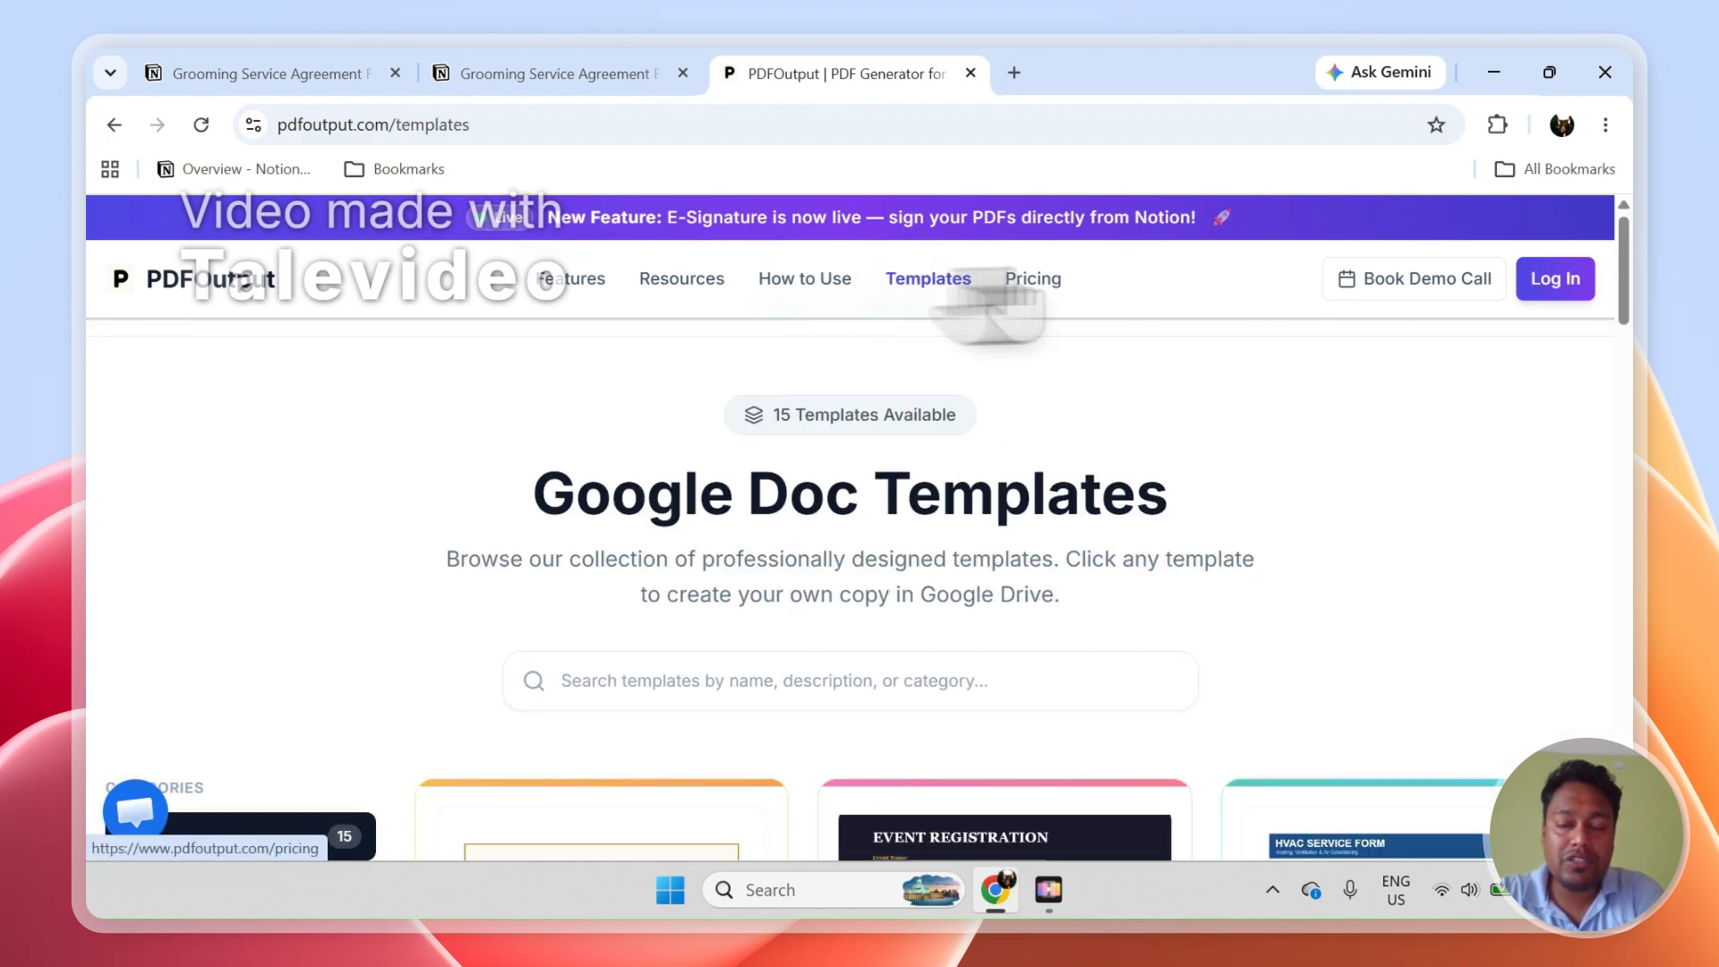
scroll(1637, 338, down, 3)
drag(1636, 336, 1589, 234)
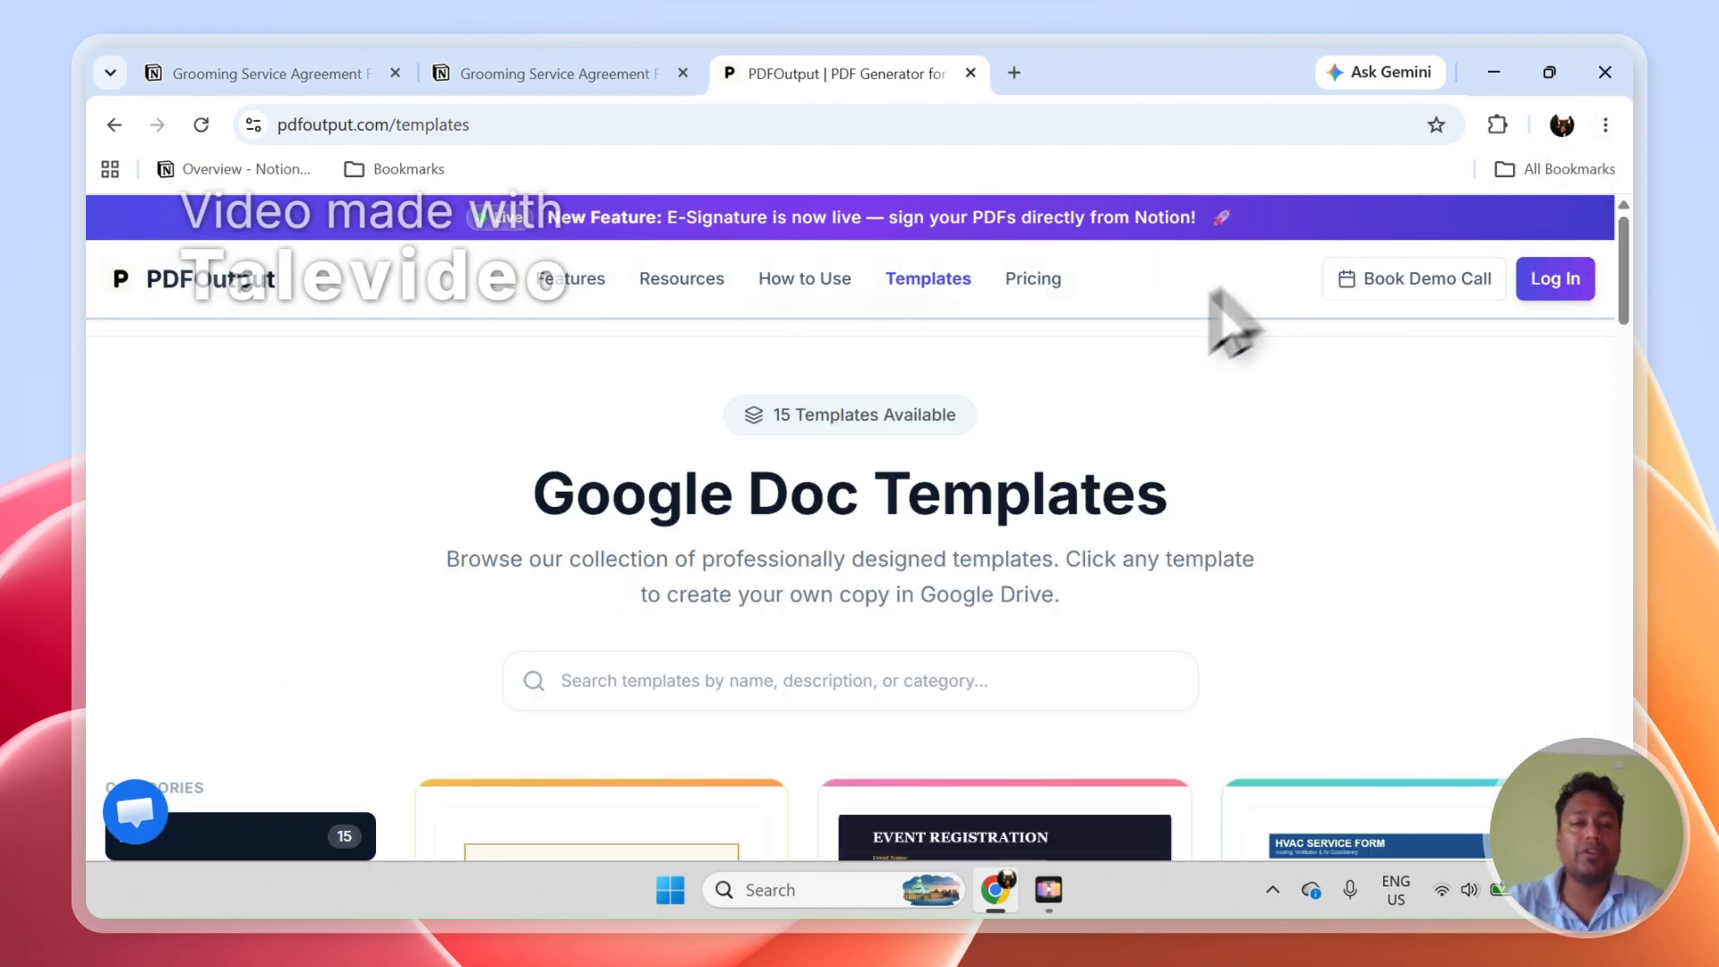
click(609, 76)
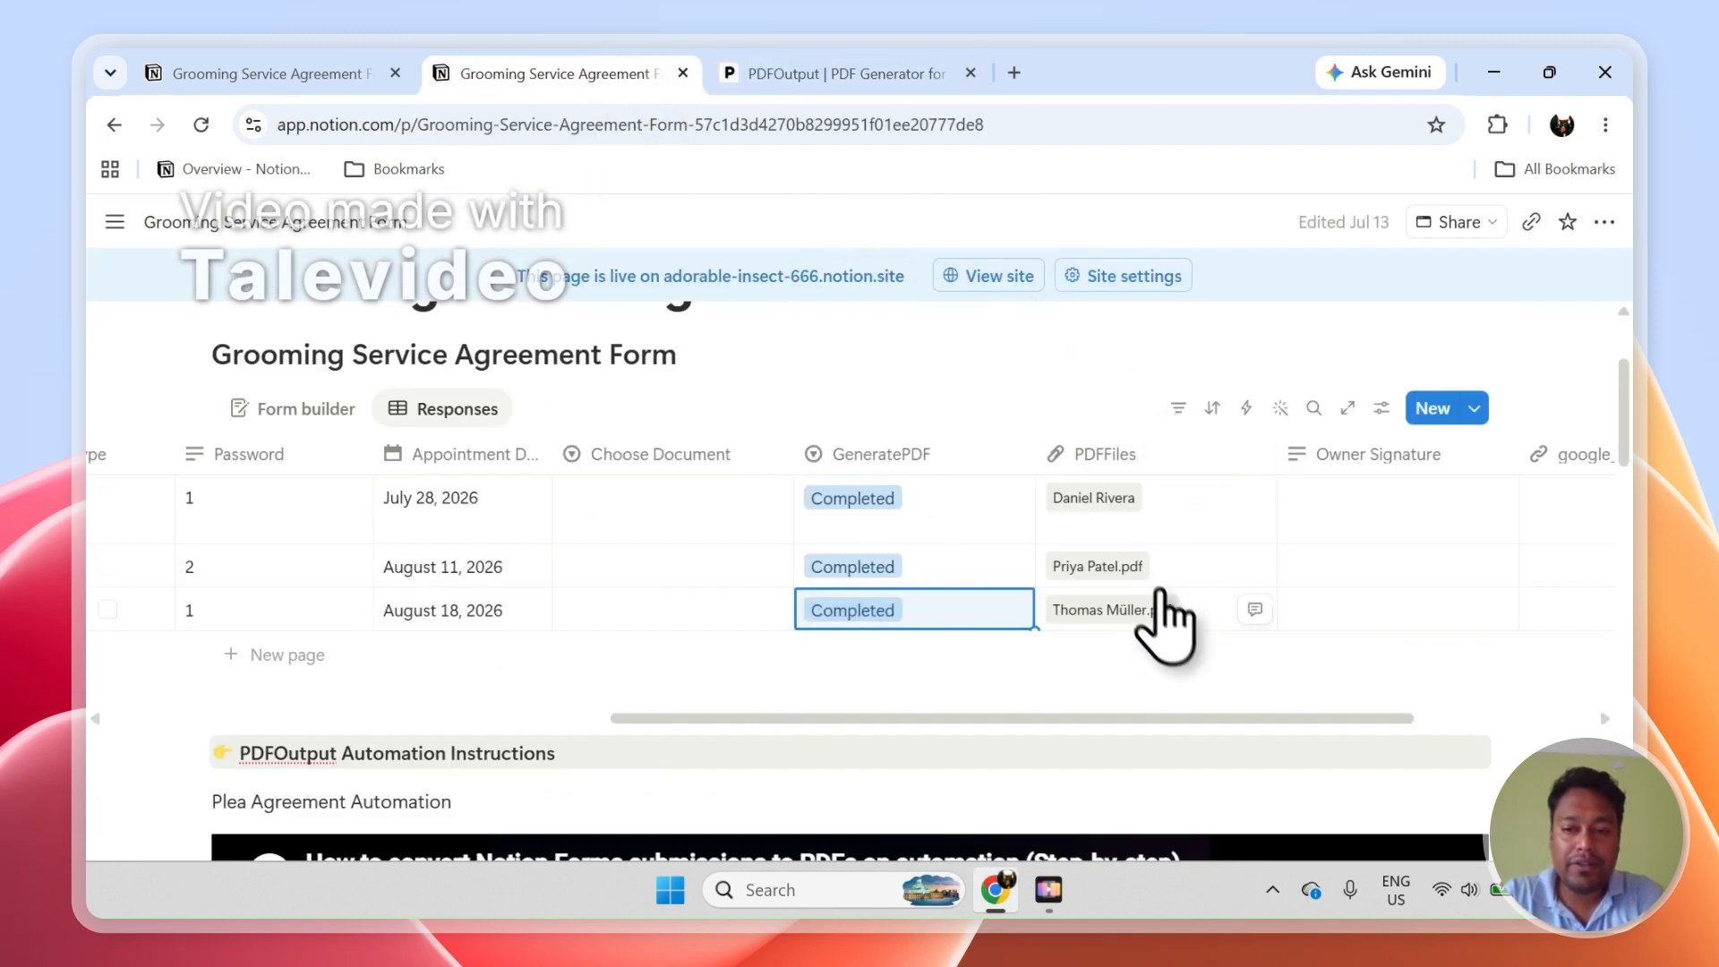
Open the generated PDFs of the second and third responses from the PDFFiles column of the Notion table.
click(1119, 571)
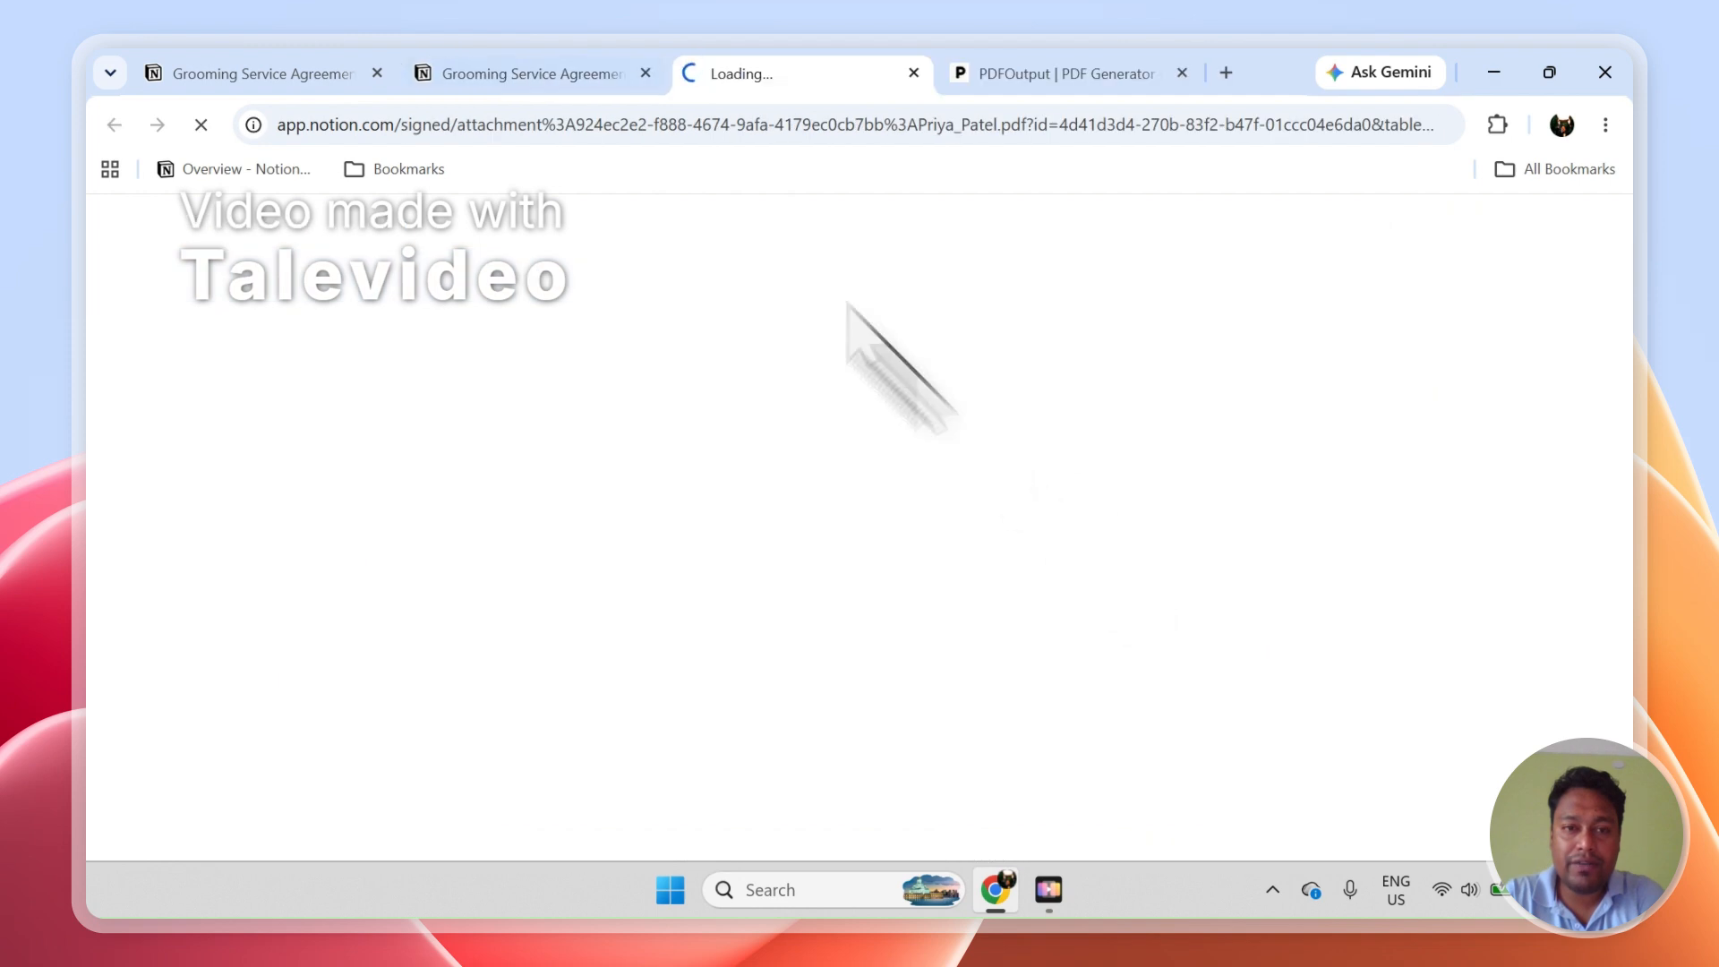
click(526, 74)
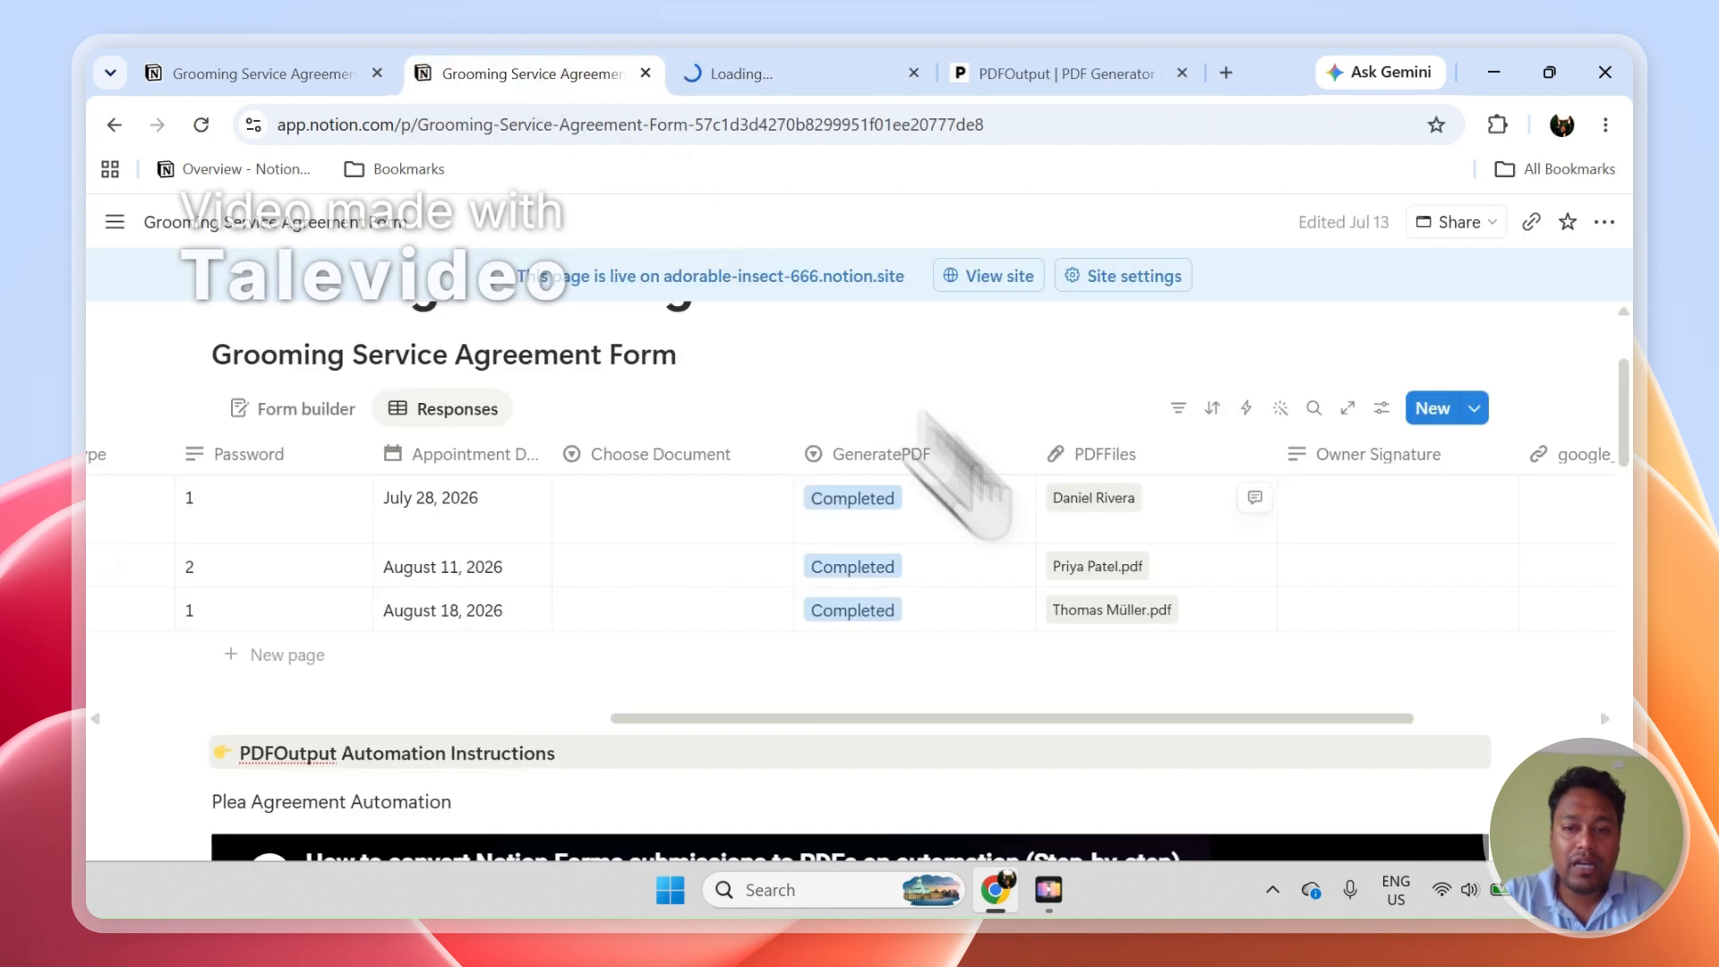
click(1123, 612)
click(850, 65)
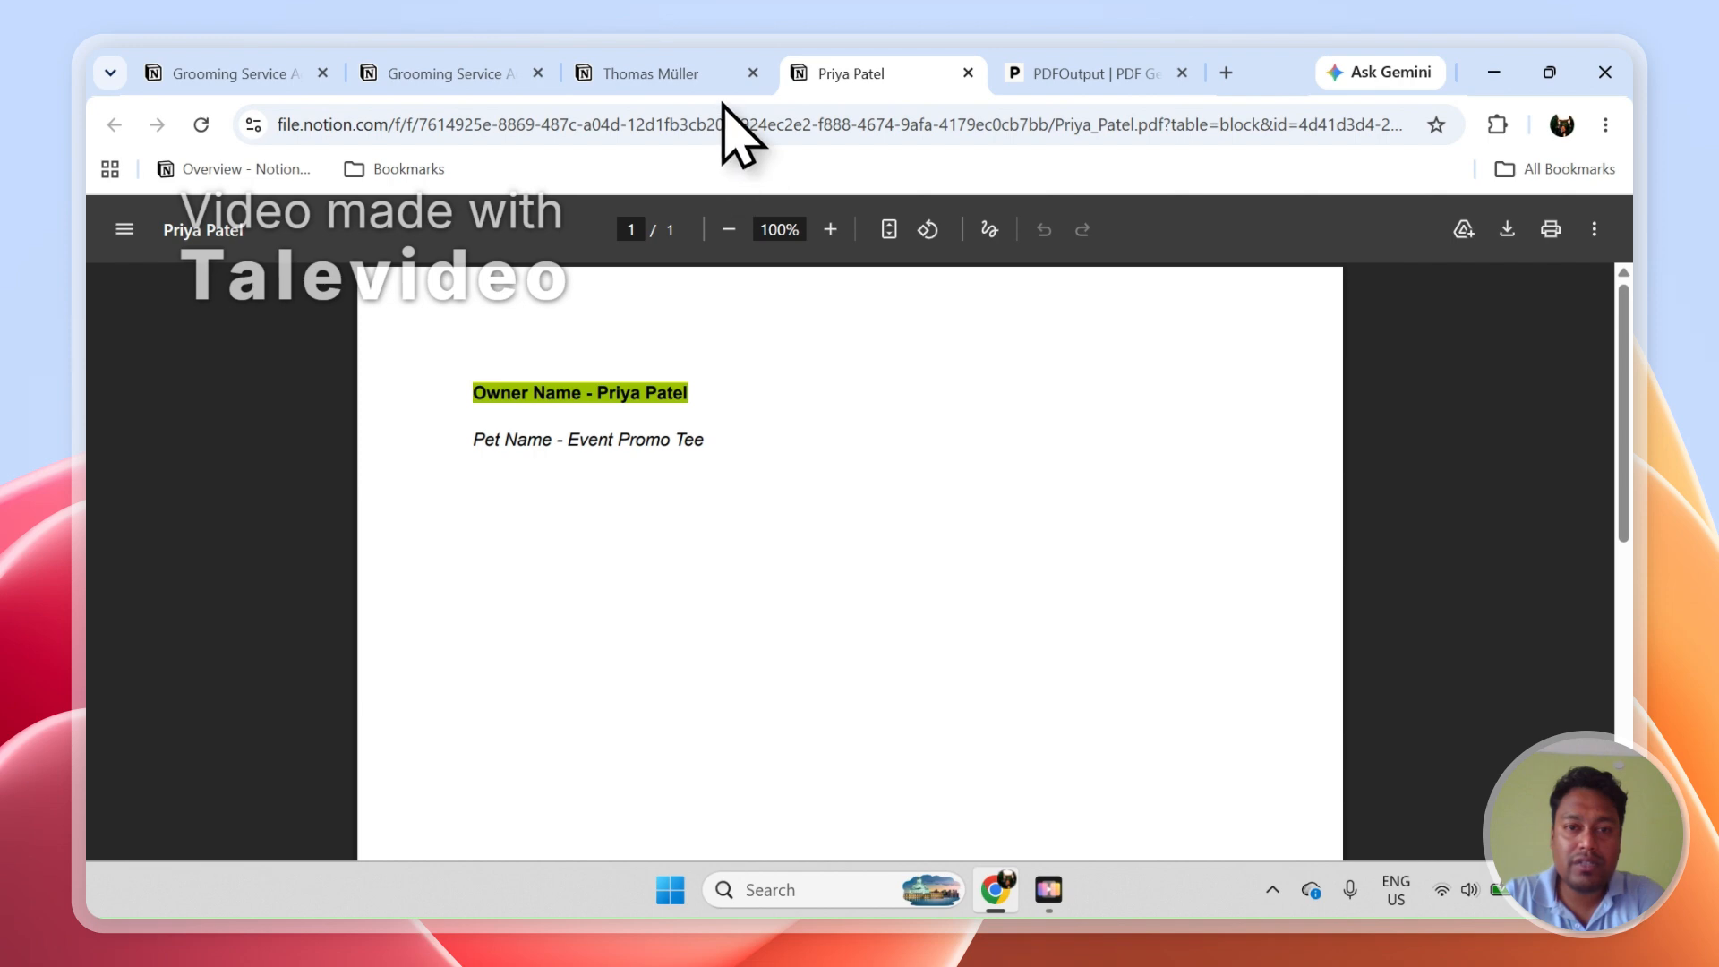
Compare the Owner Name and Pet Name lines and their highlighting between the two generated PDFs.
click(709, 71)
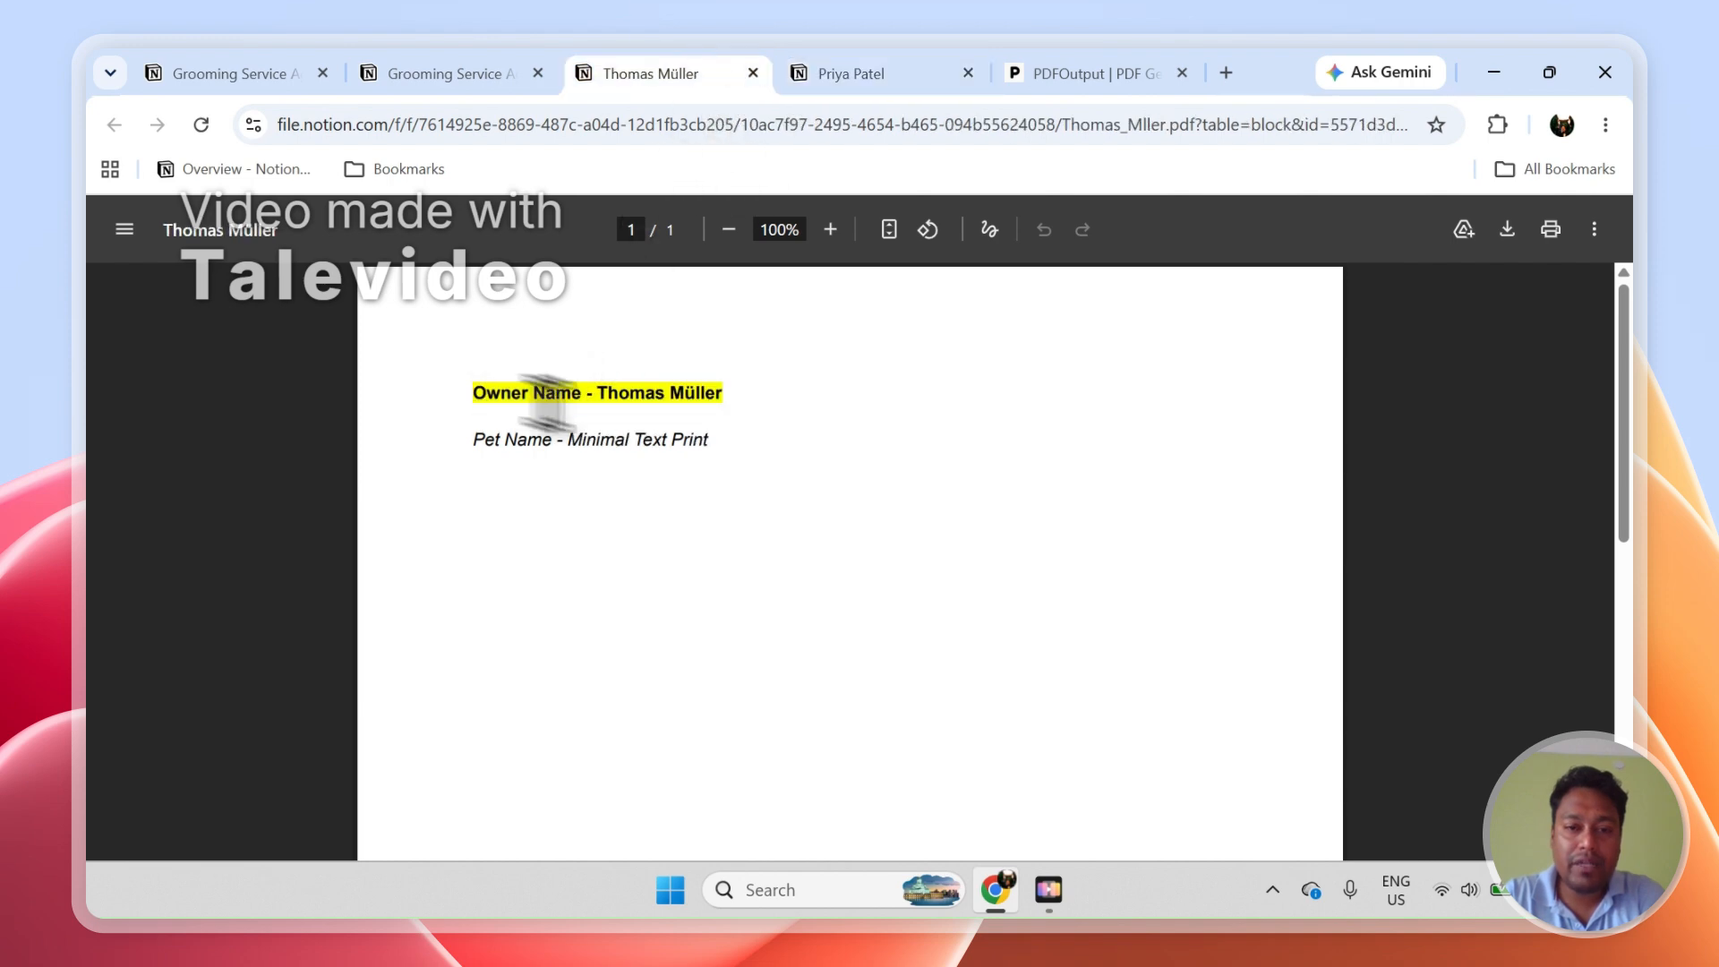
drag(475, 438, 760, 457)
click(837, 76)
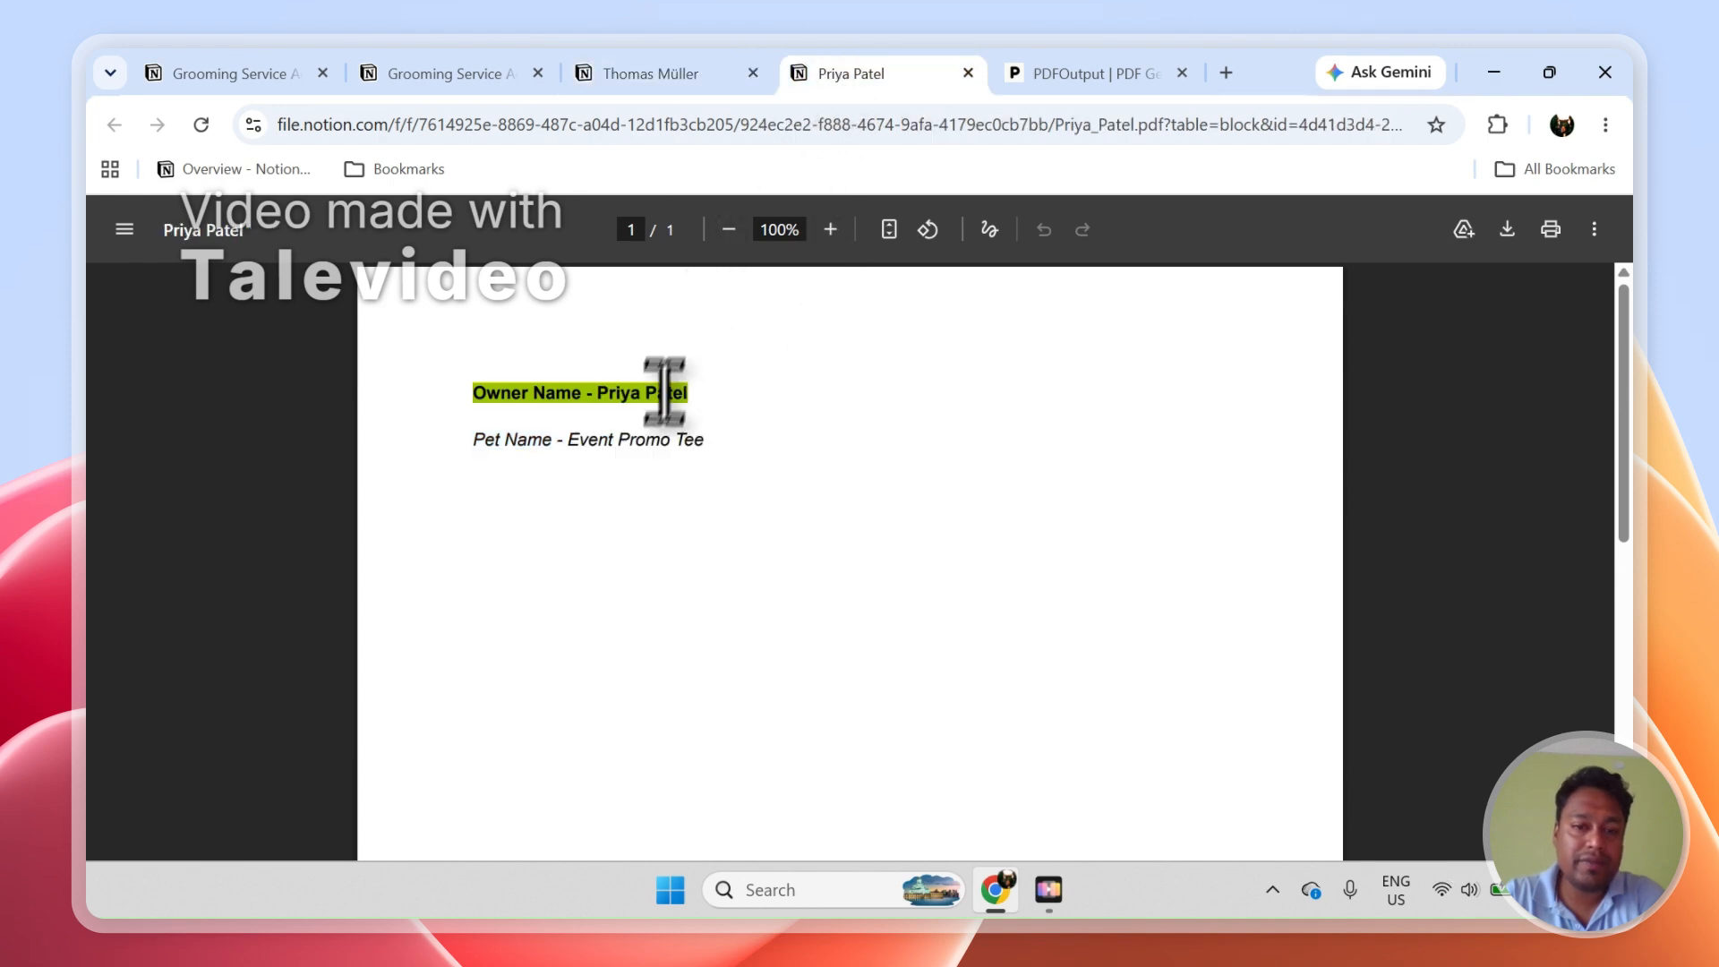
drag(477, 392, 745, 447)
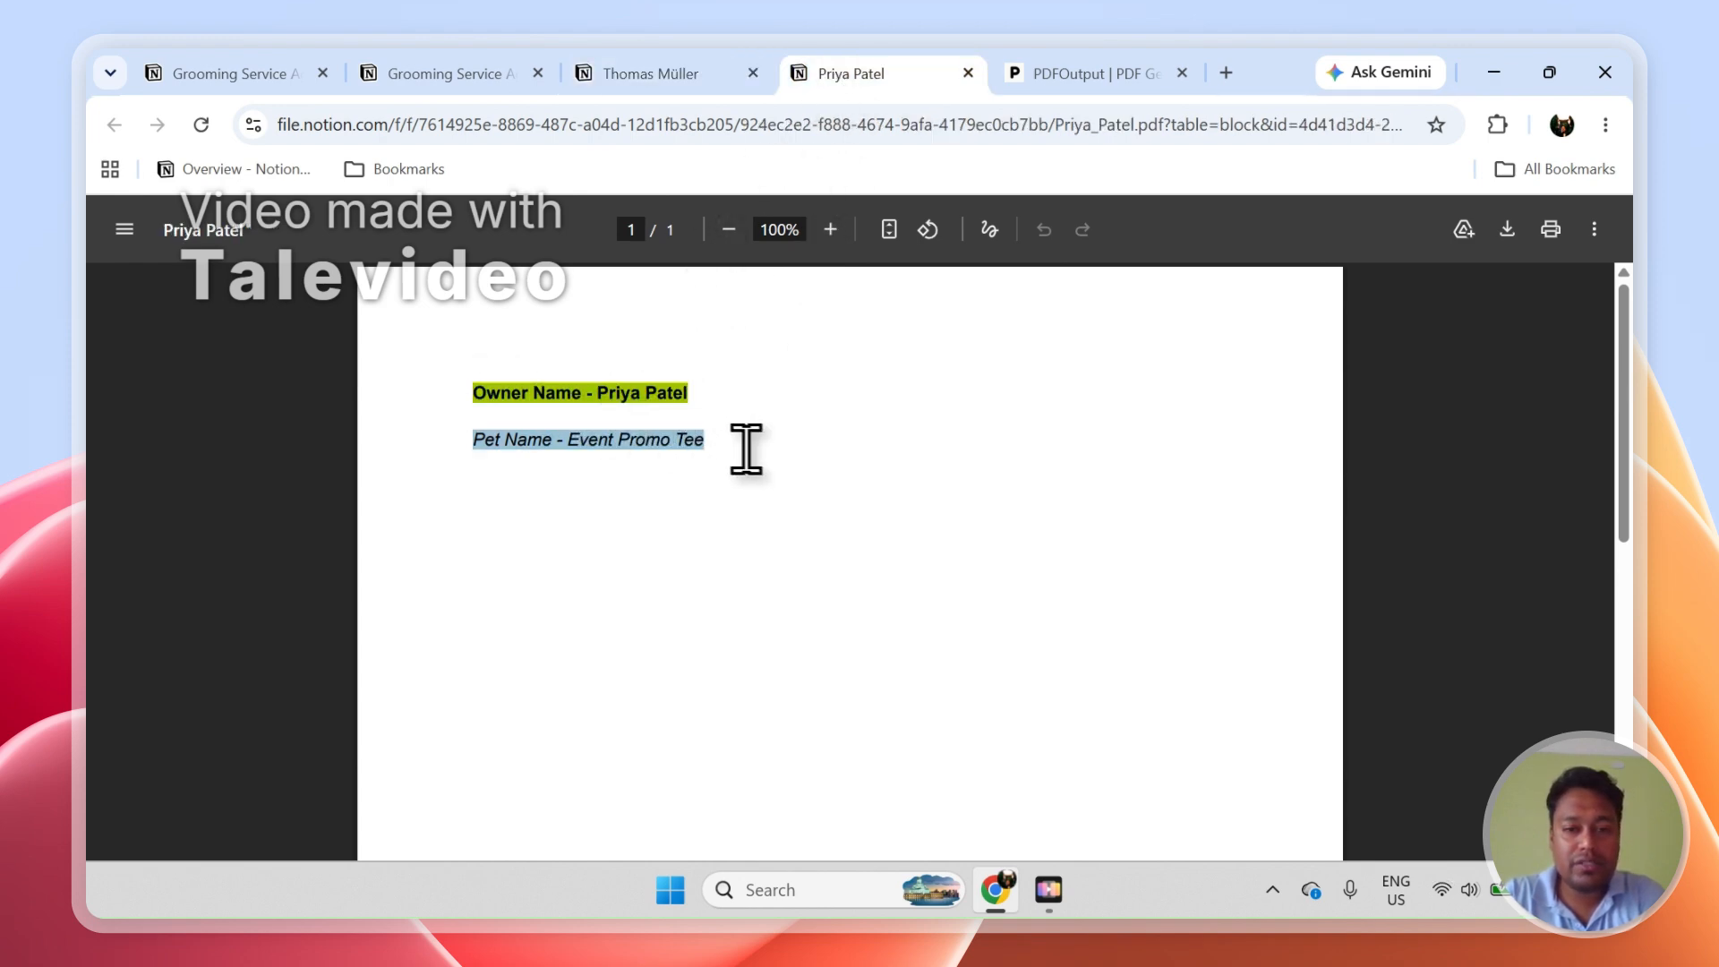
click(684, 71)
click(841, 70)
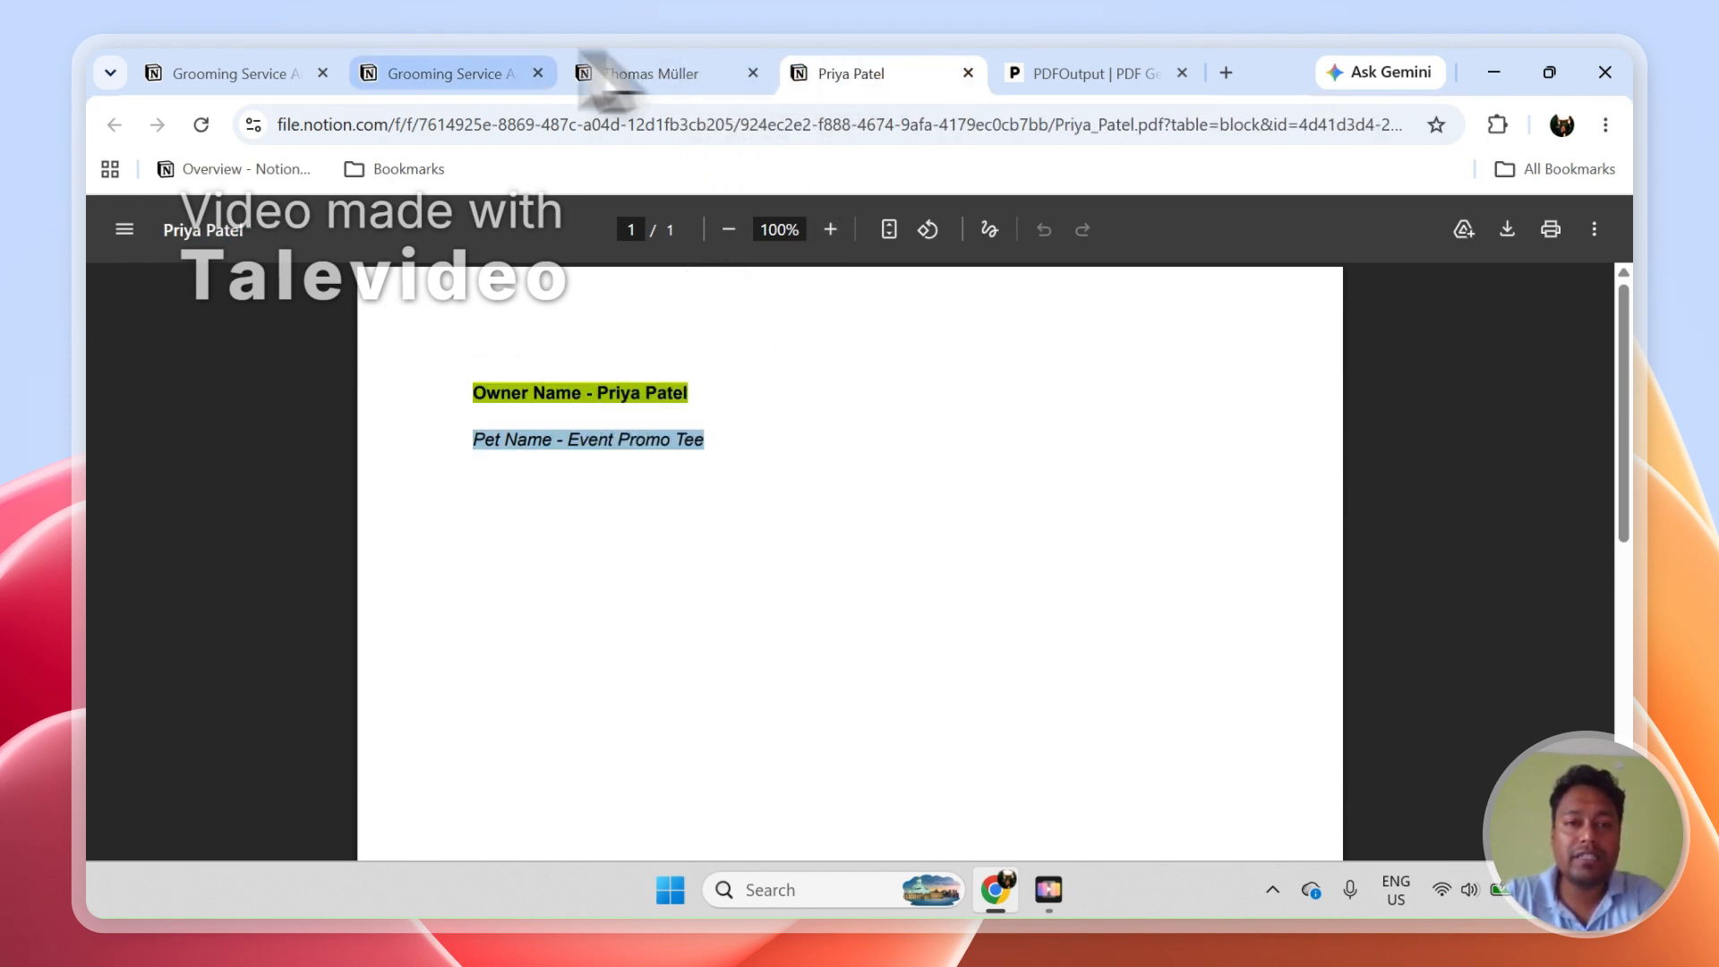
Review the GeneratePDF column in the Notion responses table, and go to the home page of the PDFOutput website.
click(461, 71)
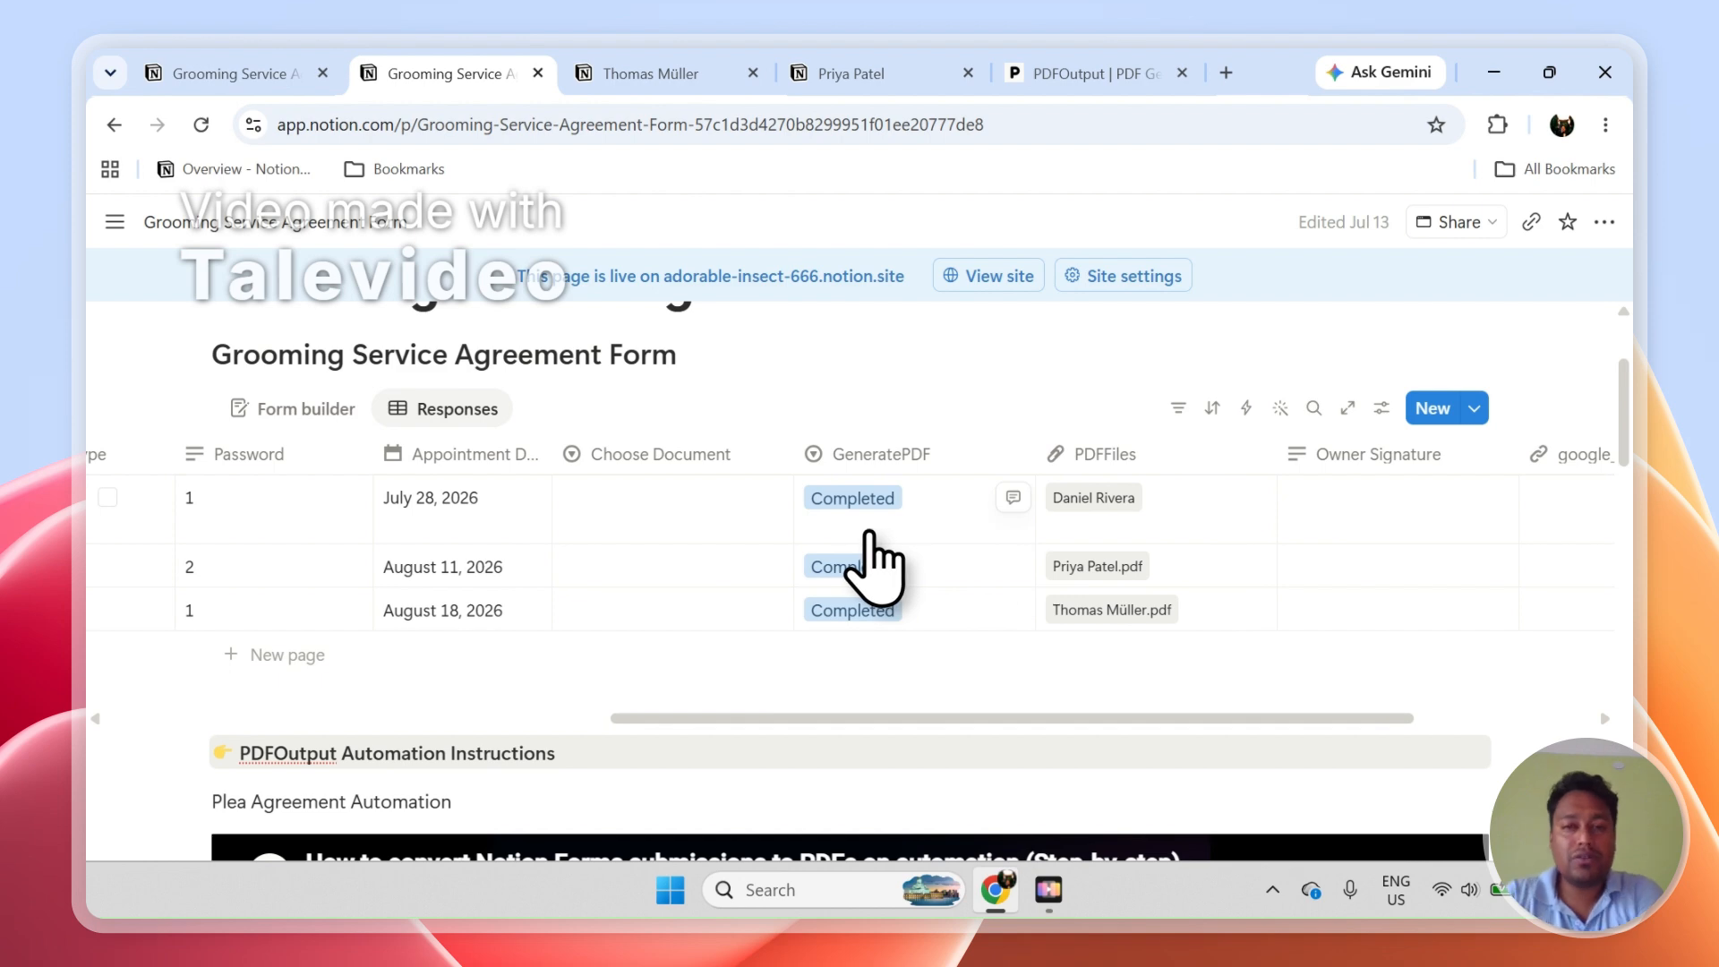
click(1038, 59)
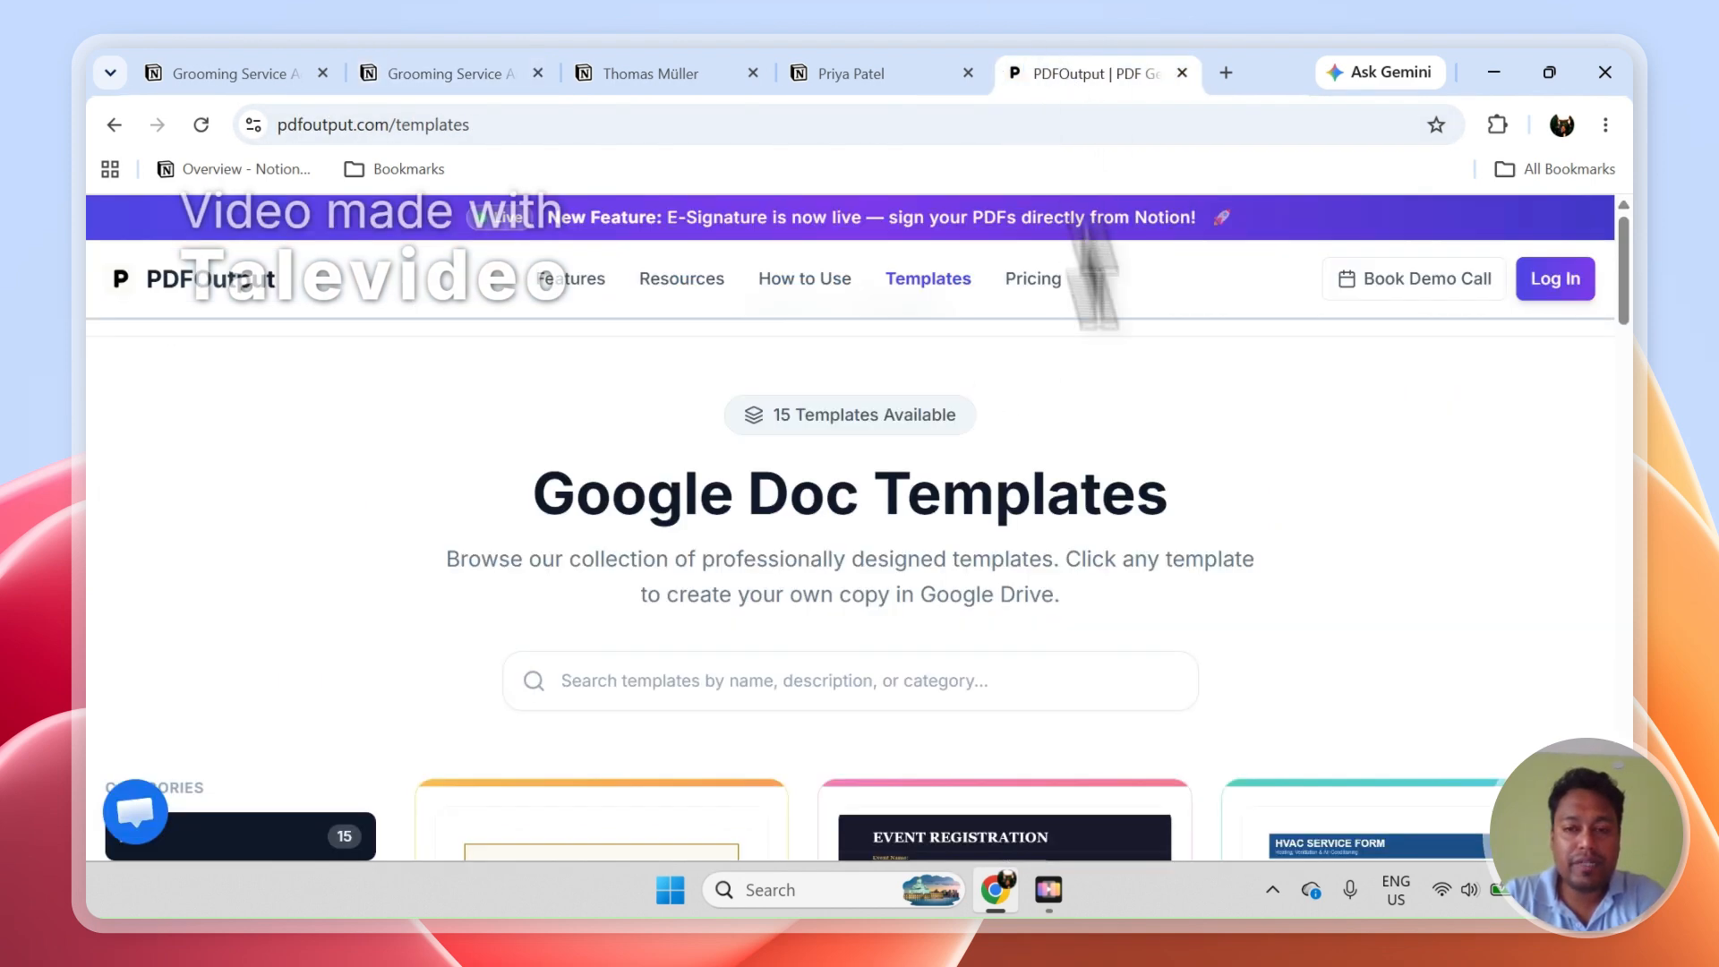
click(255, 302)
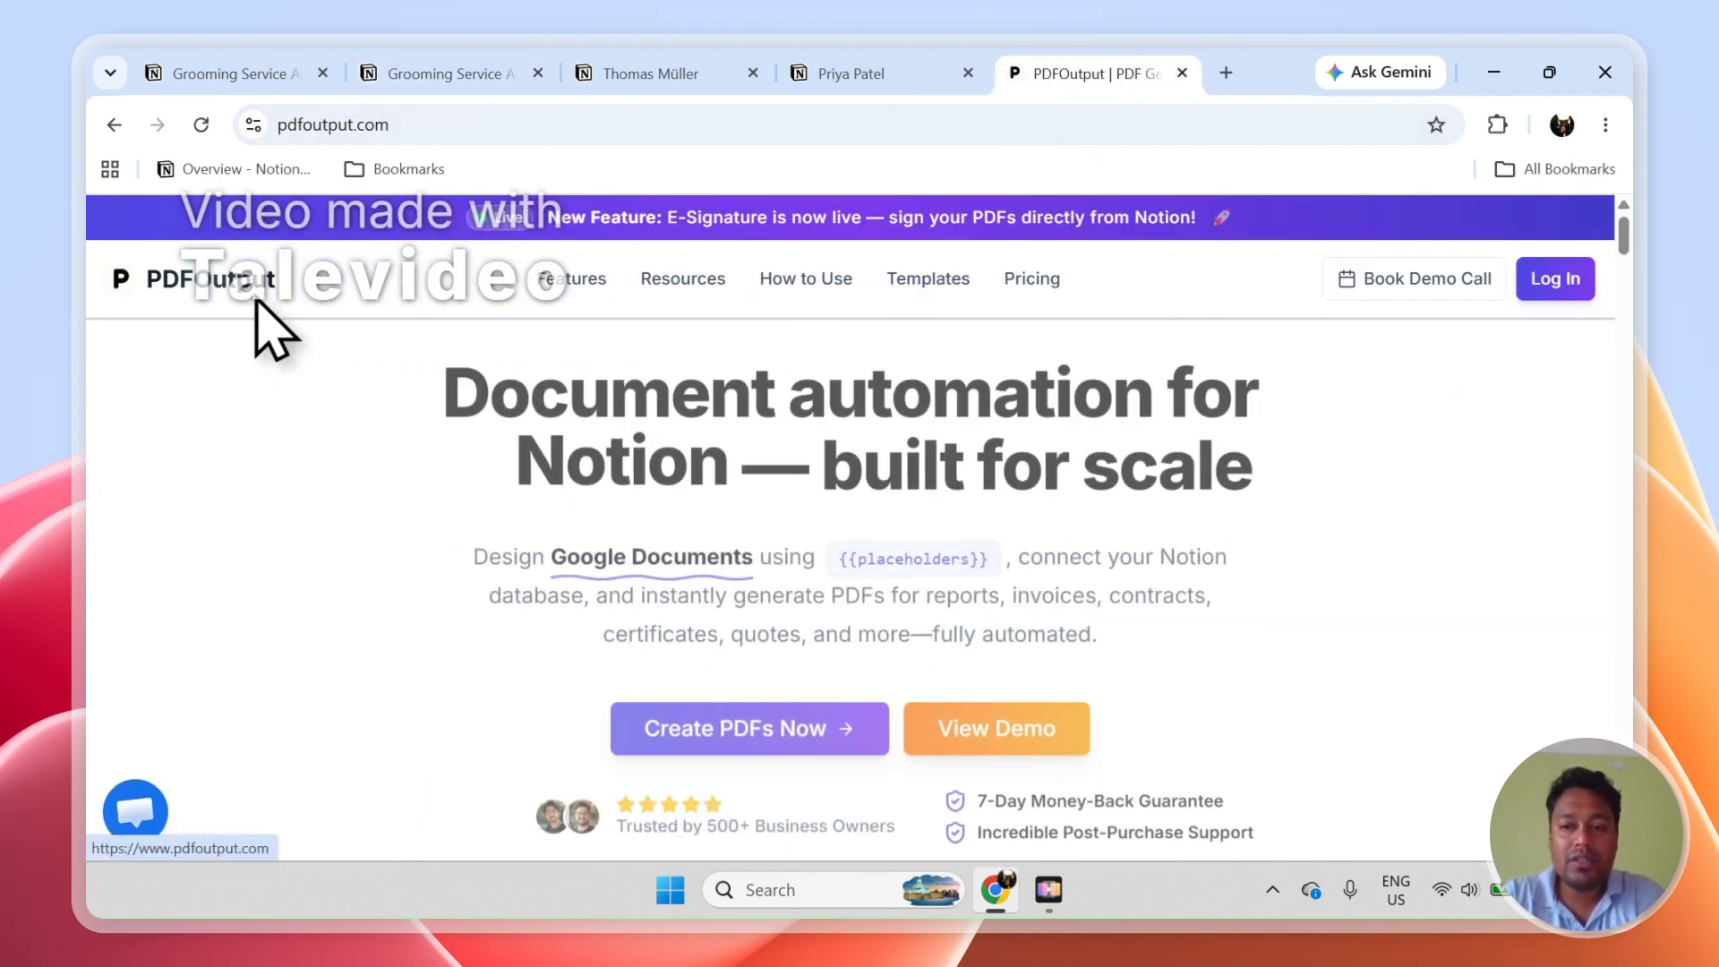